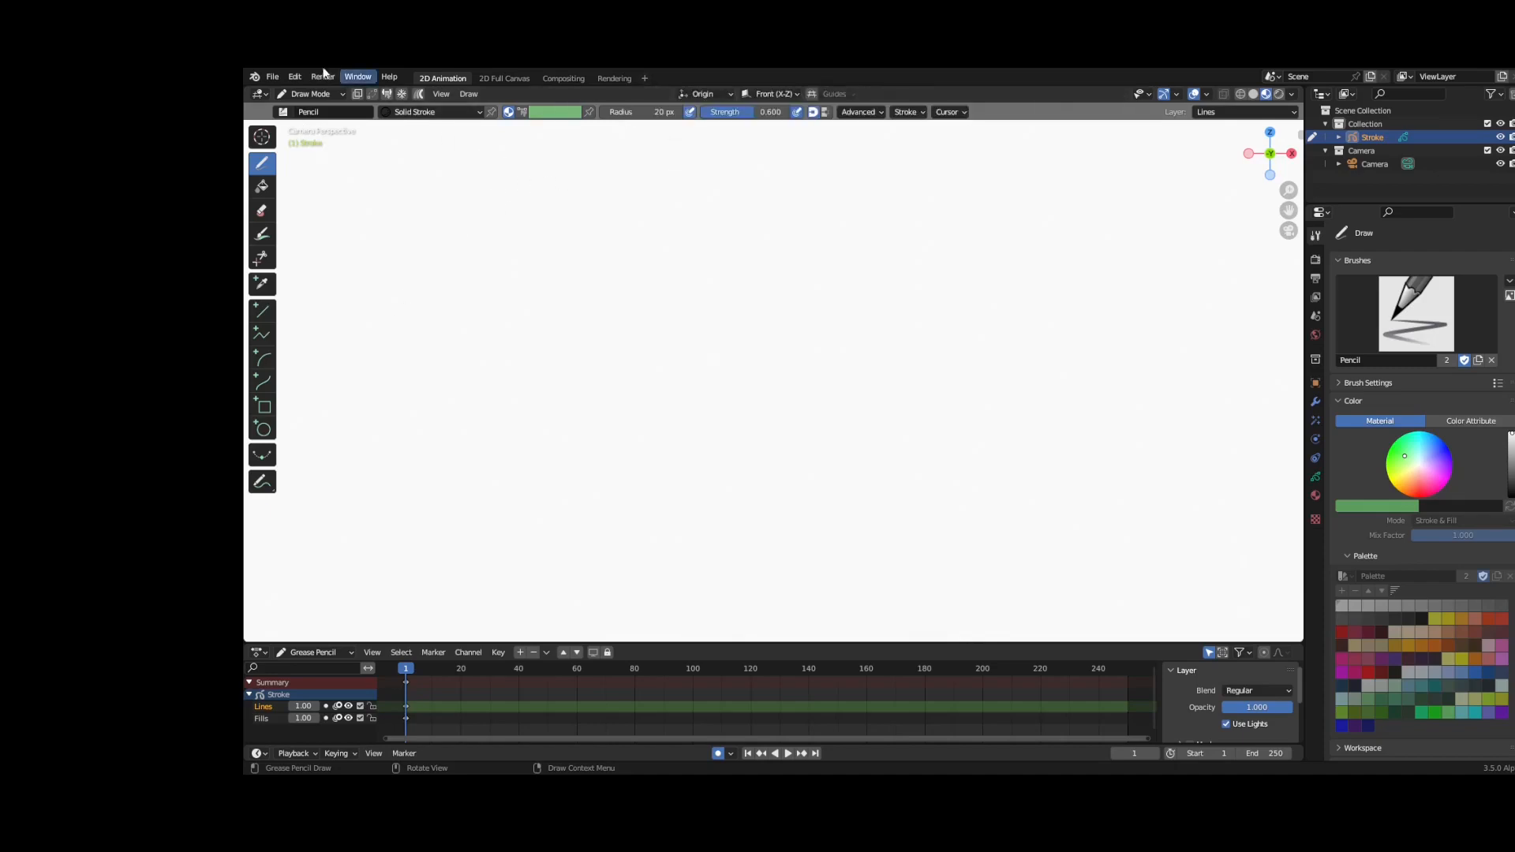
- Set up a storyboard session from the empty 2D Animation scene
click(272, 76)
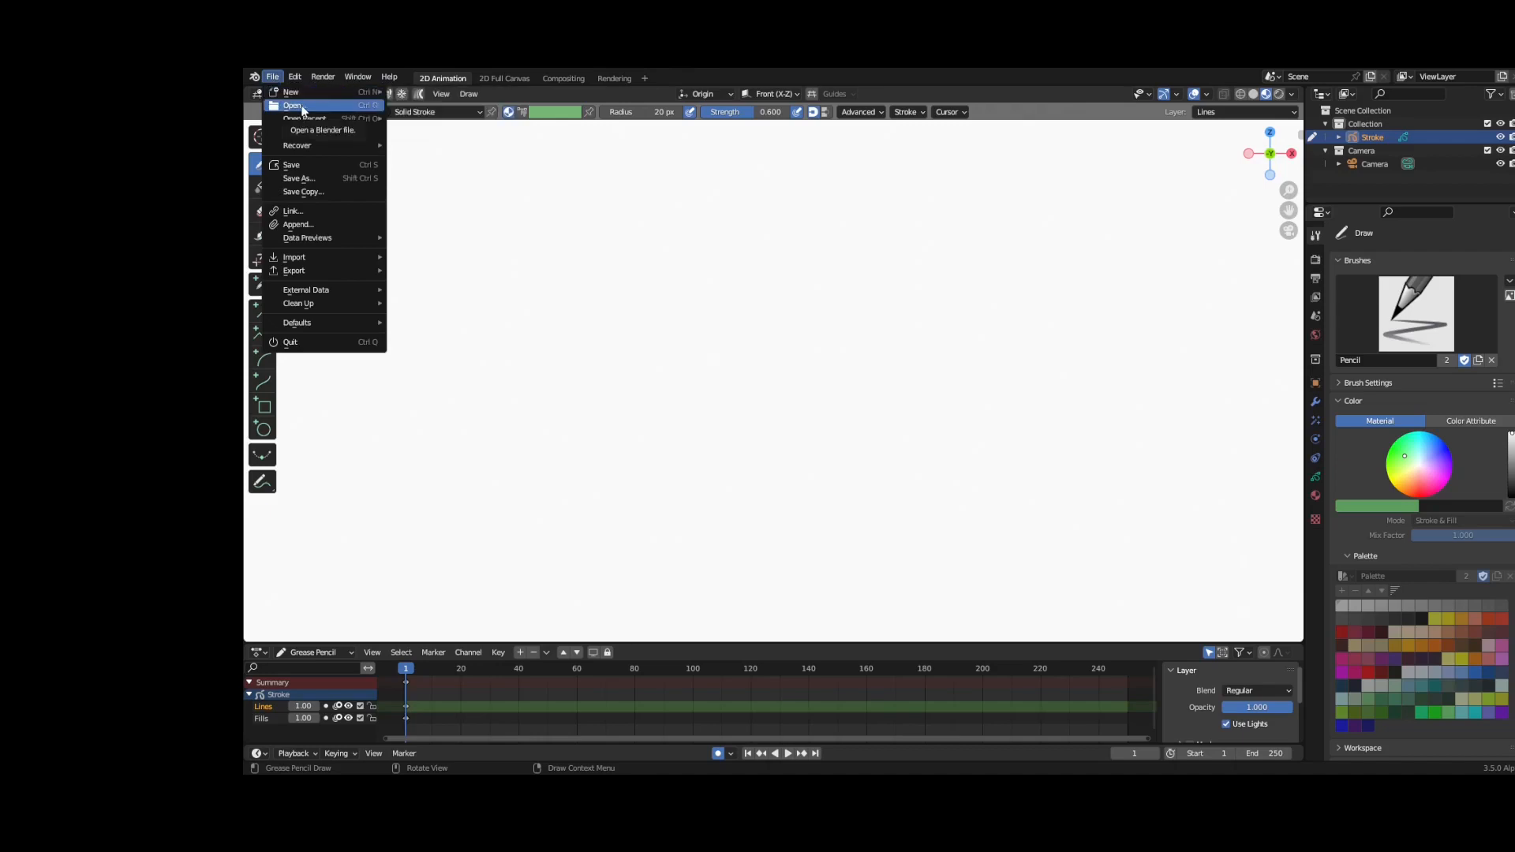
mouse_move(306, 119)
click(444, 101)
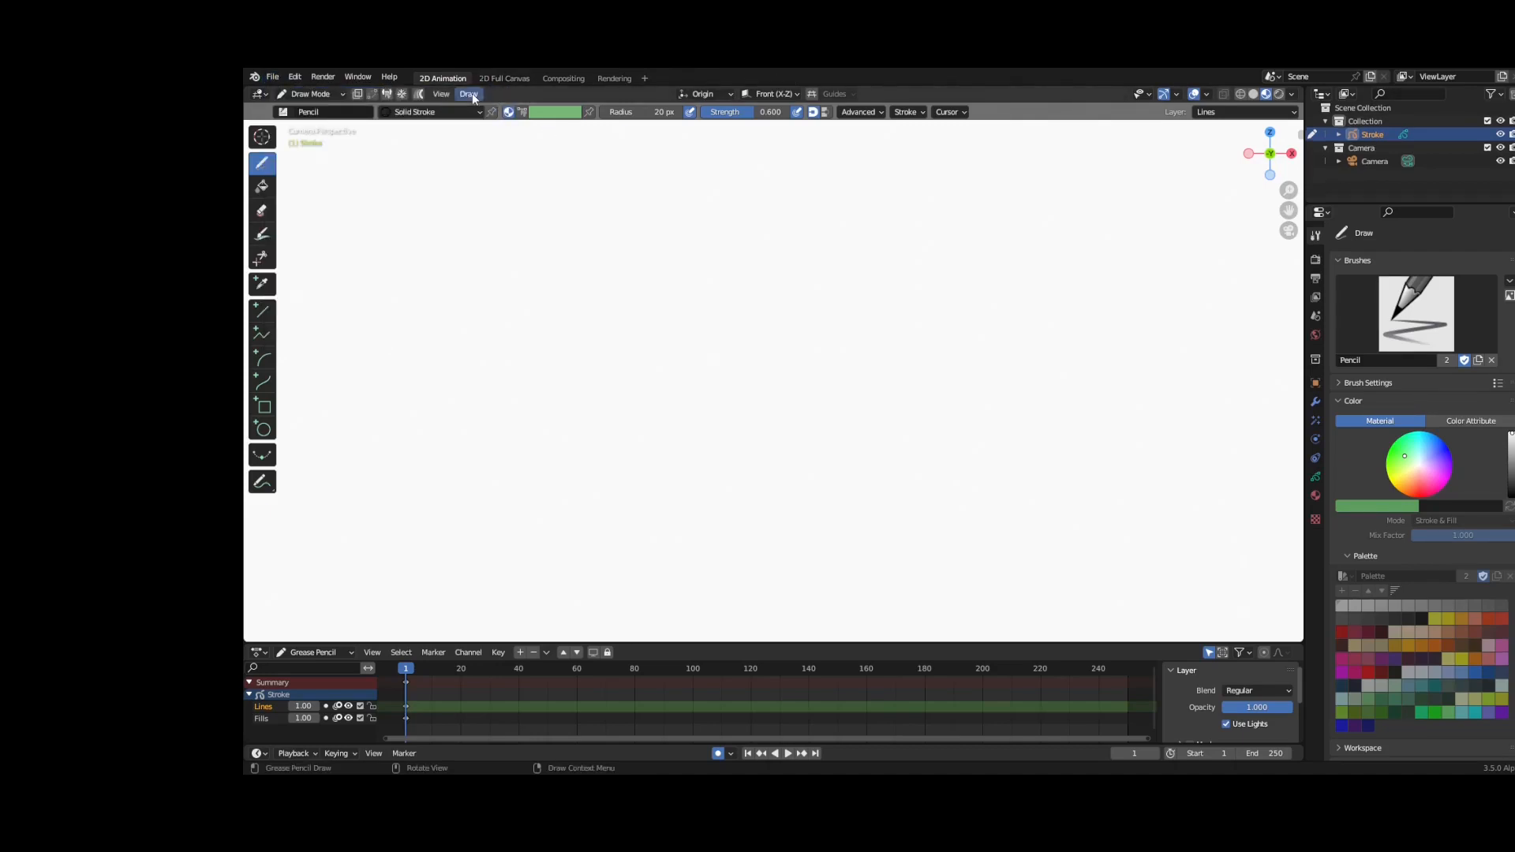
click(470, 95)
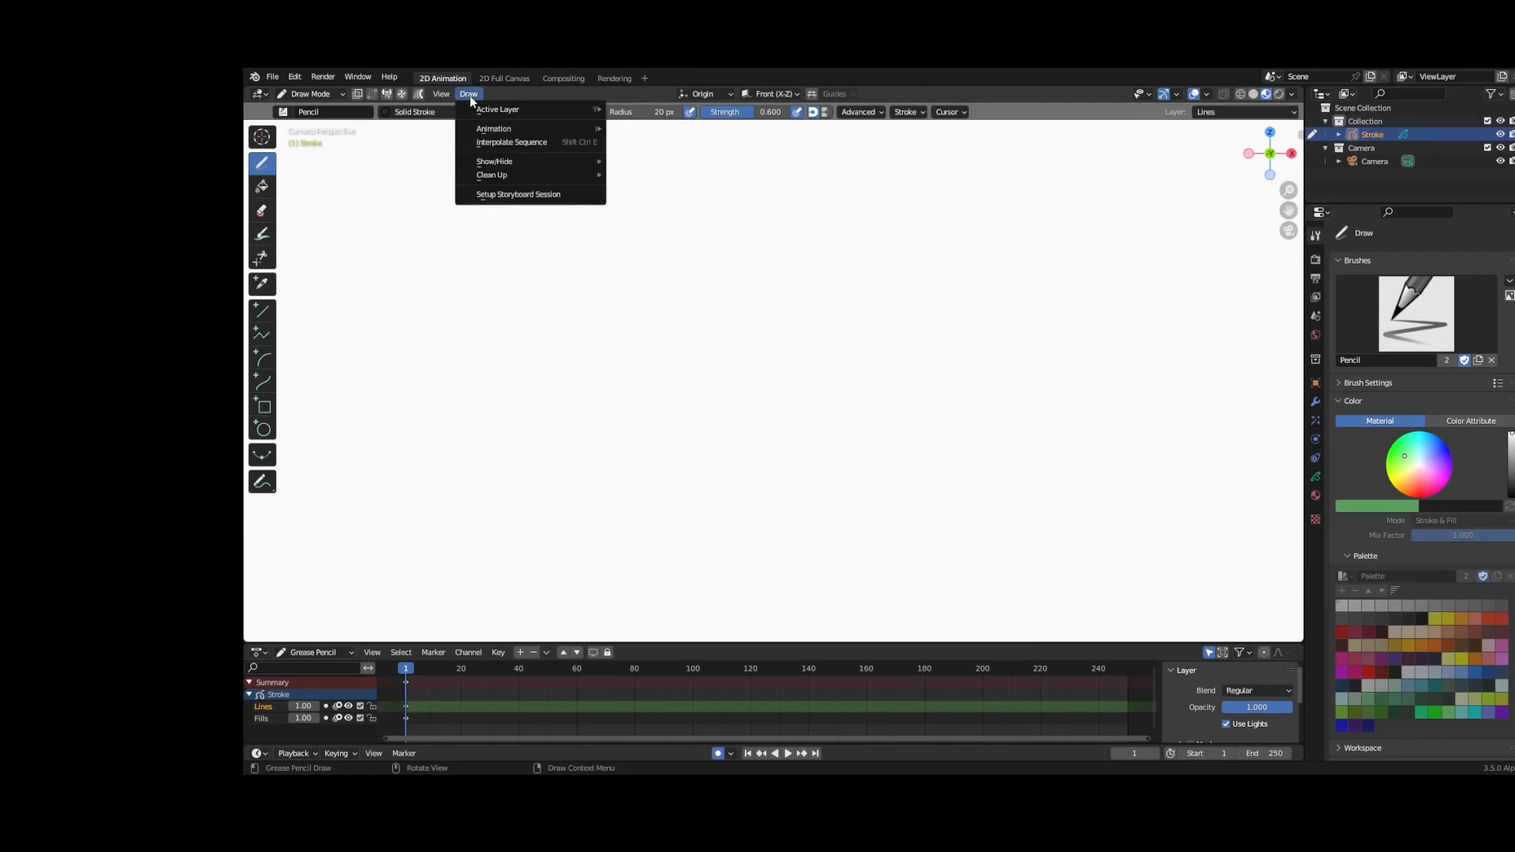
click(513, 195)
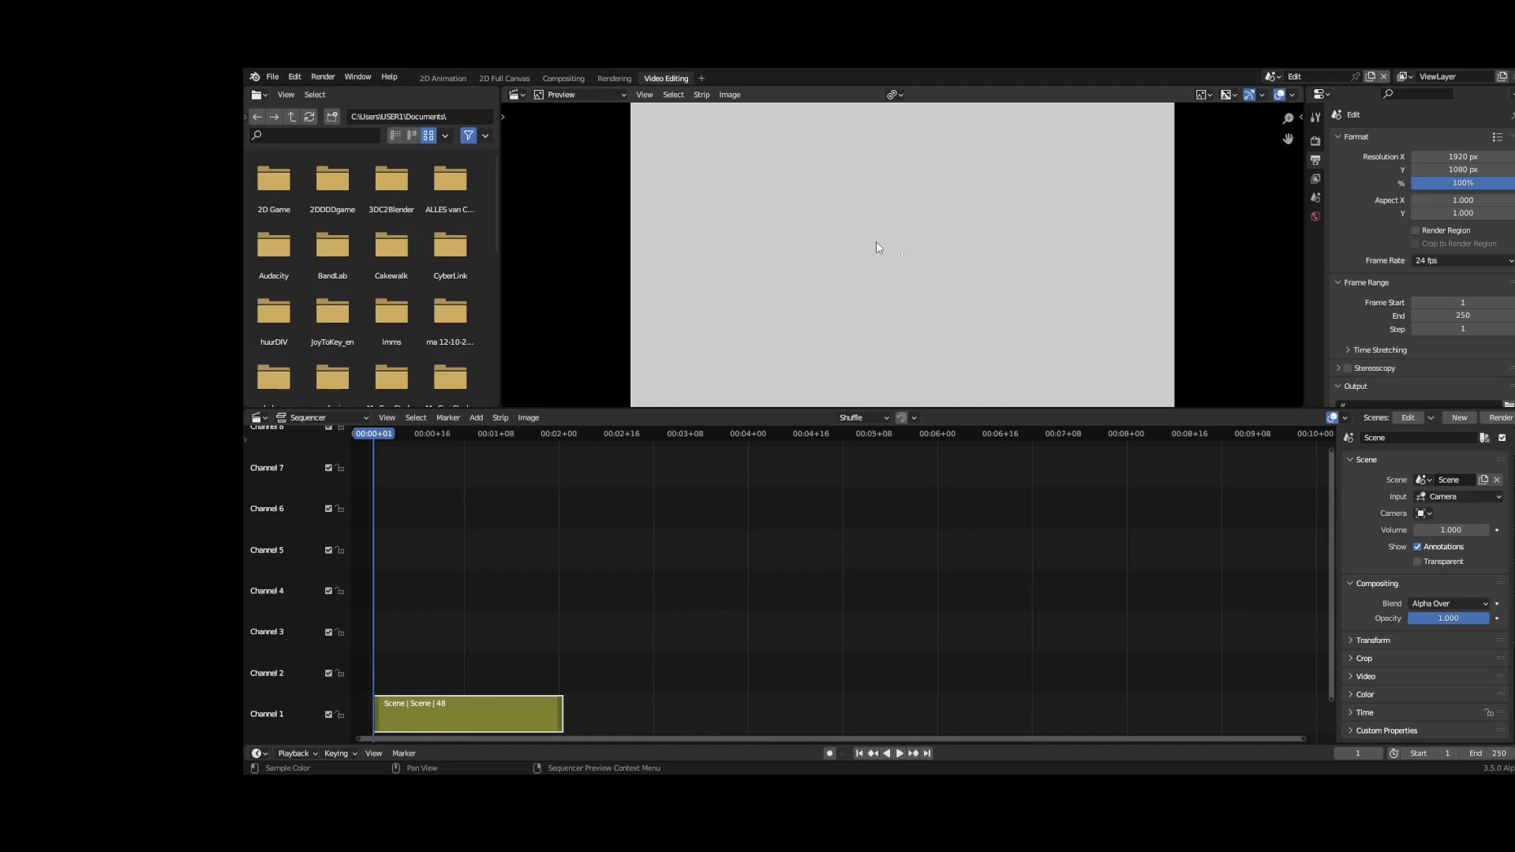
- Shorten the Scene strip on Channel 1 to 28 frames by pulling in its end
click(1315, 117)
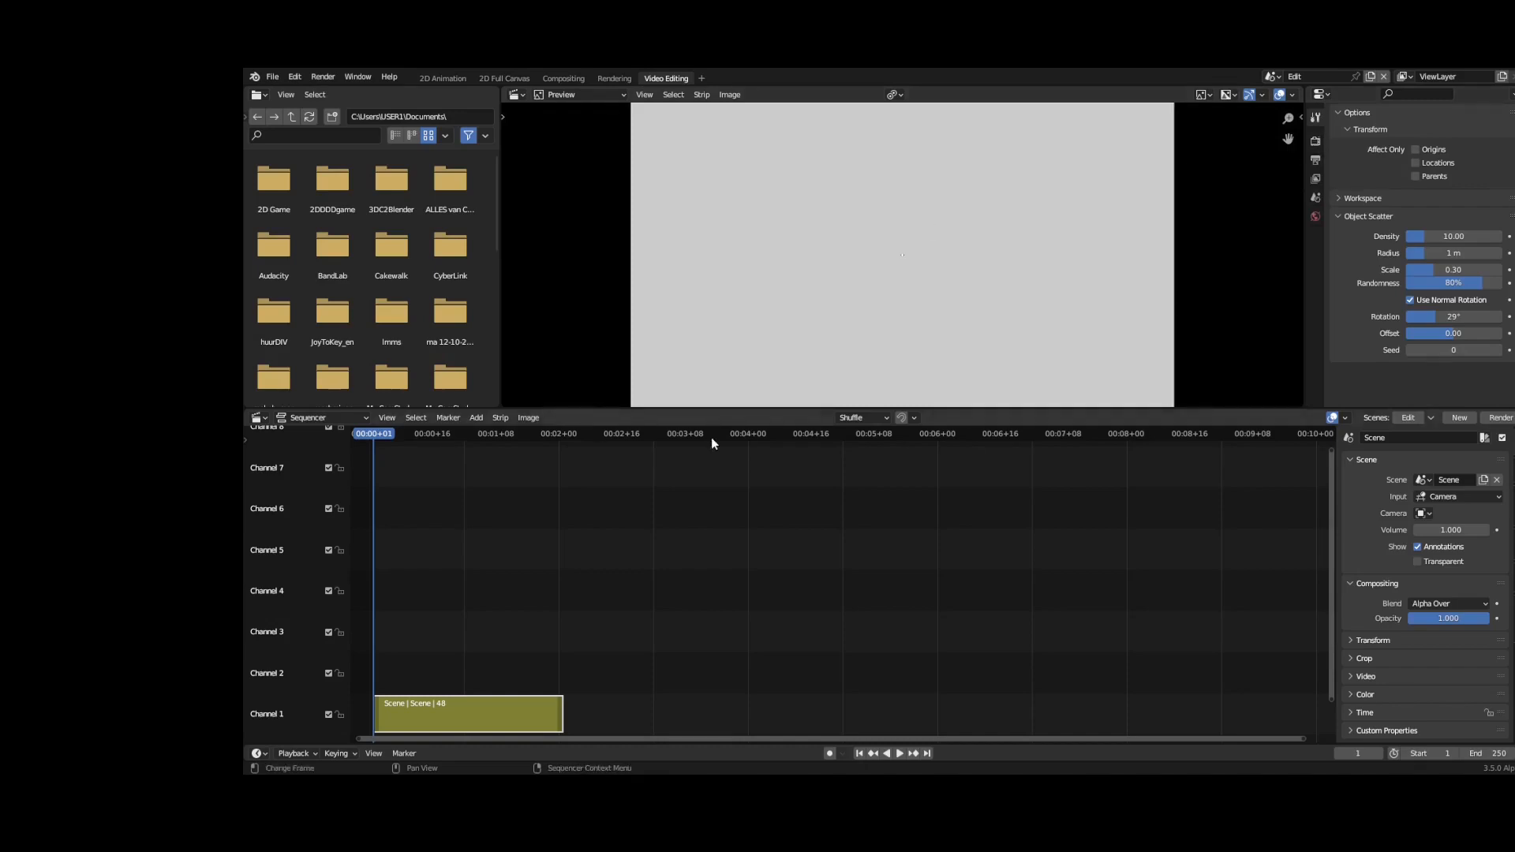
click(555, 713)
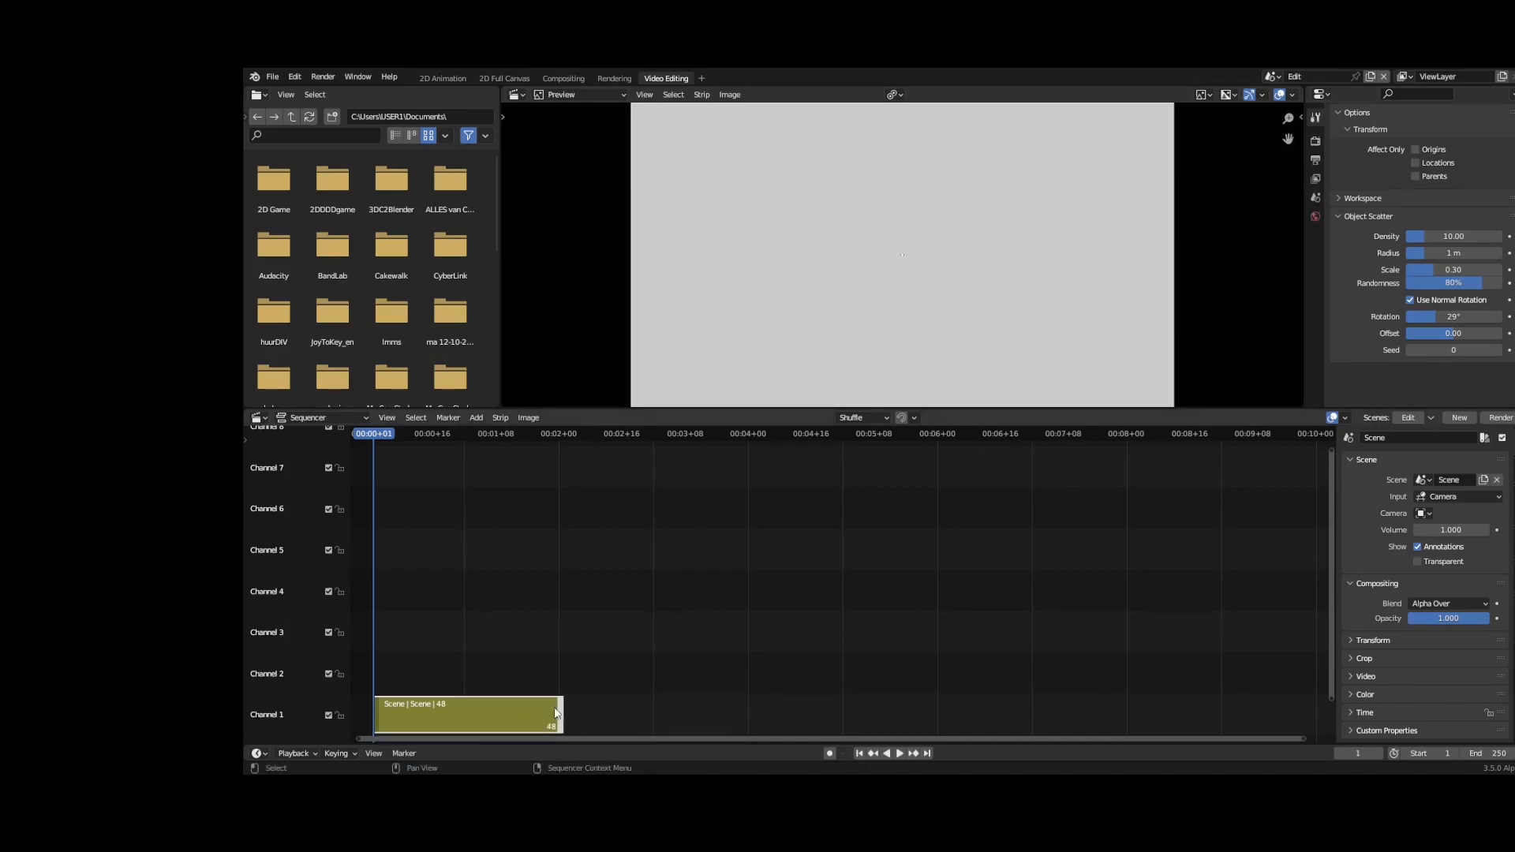
drag(560, 714, 482, 726)
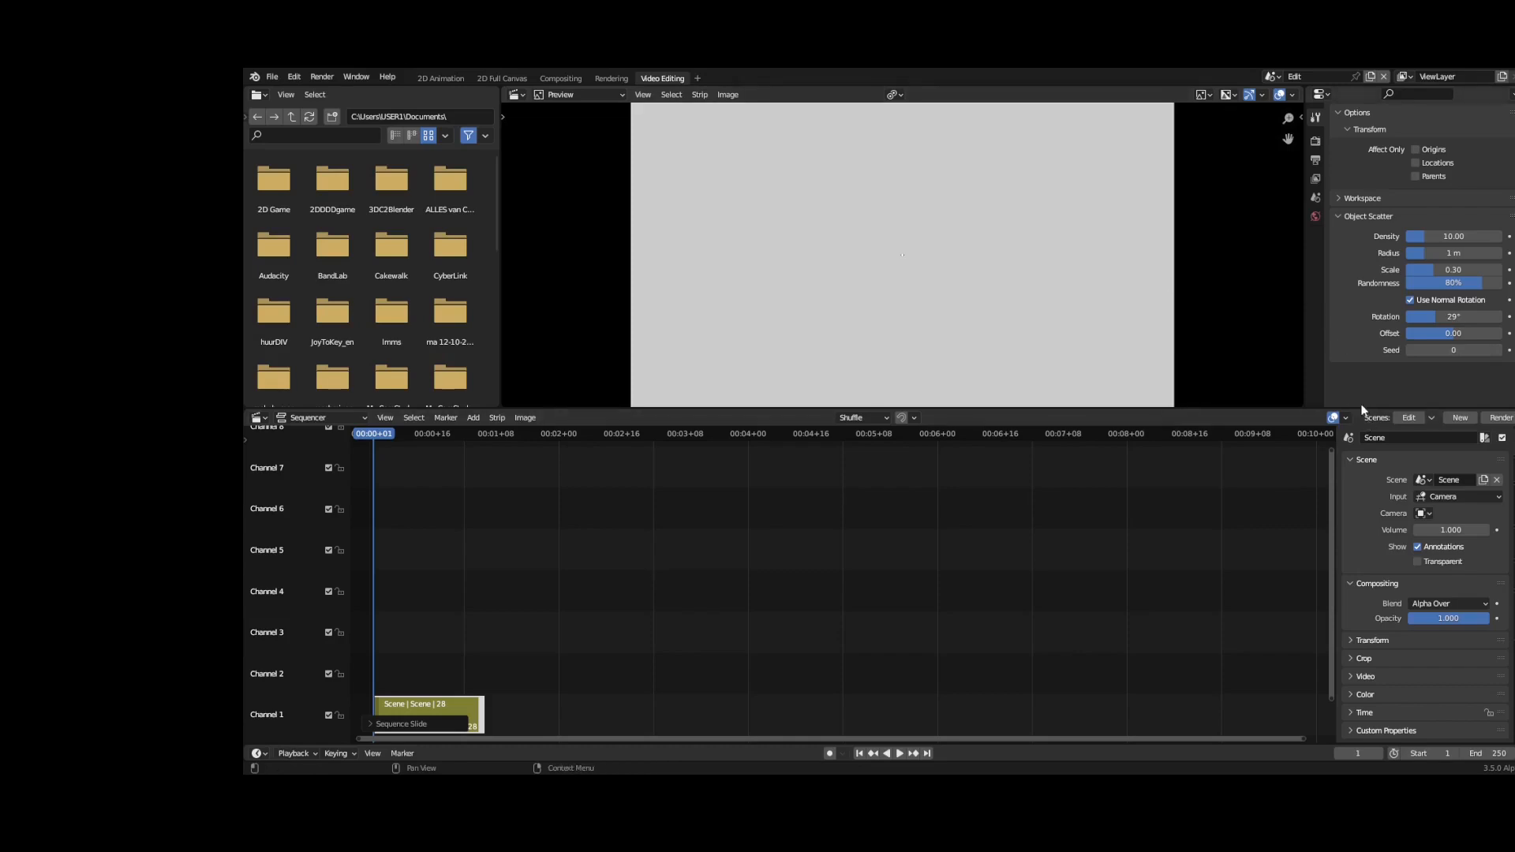
- Open the Scene strip's drawing scene and choose the Ink Pen brush with a radius of 134 px
click(1405, 418)
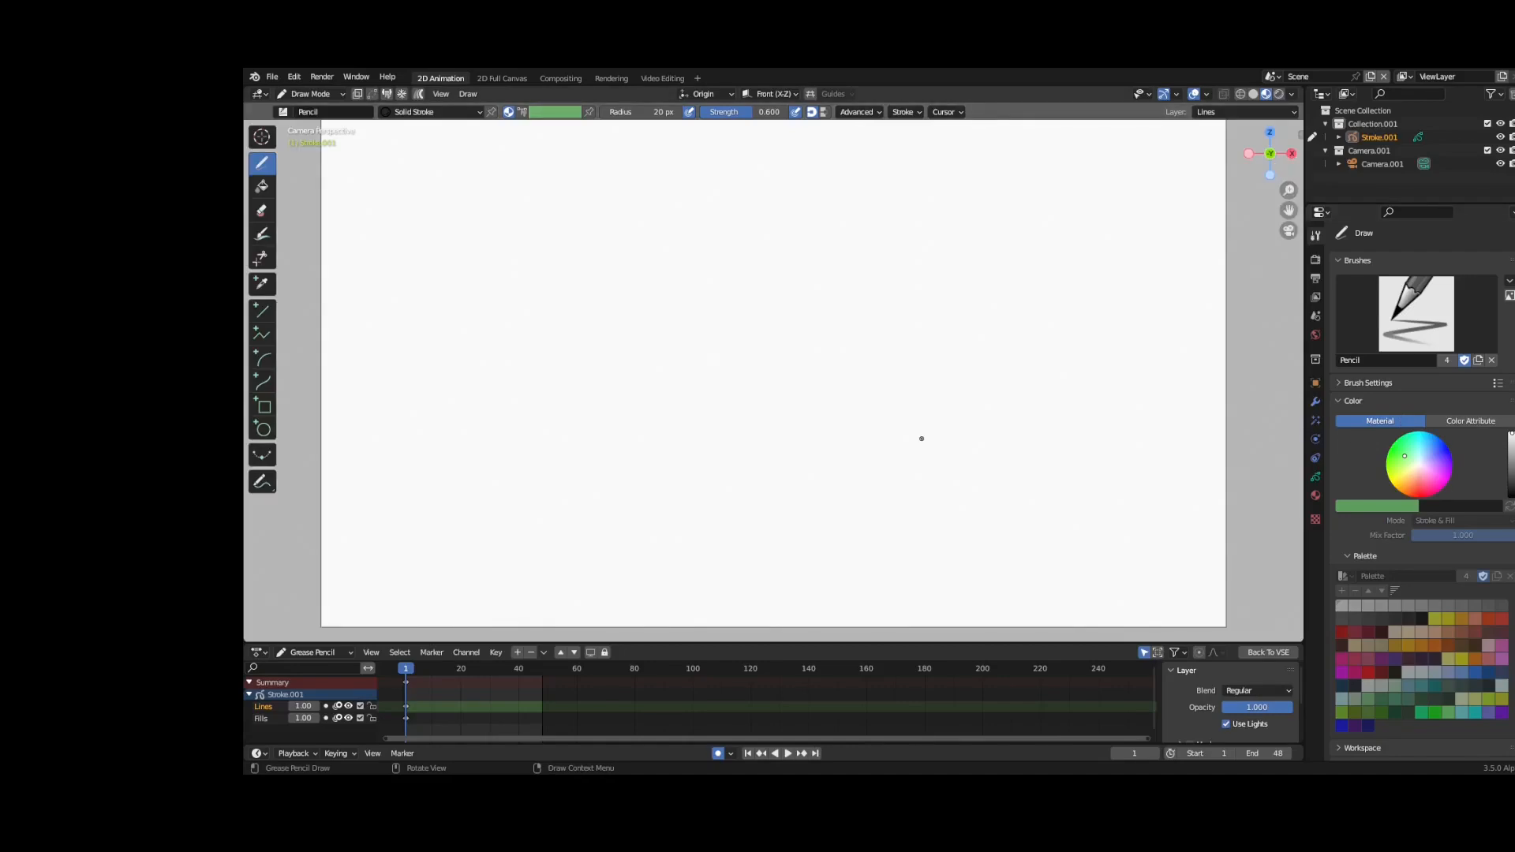
click(1397, 335)
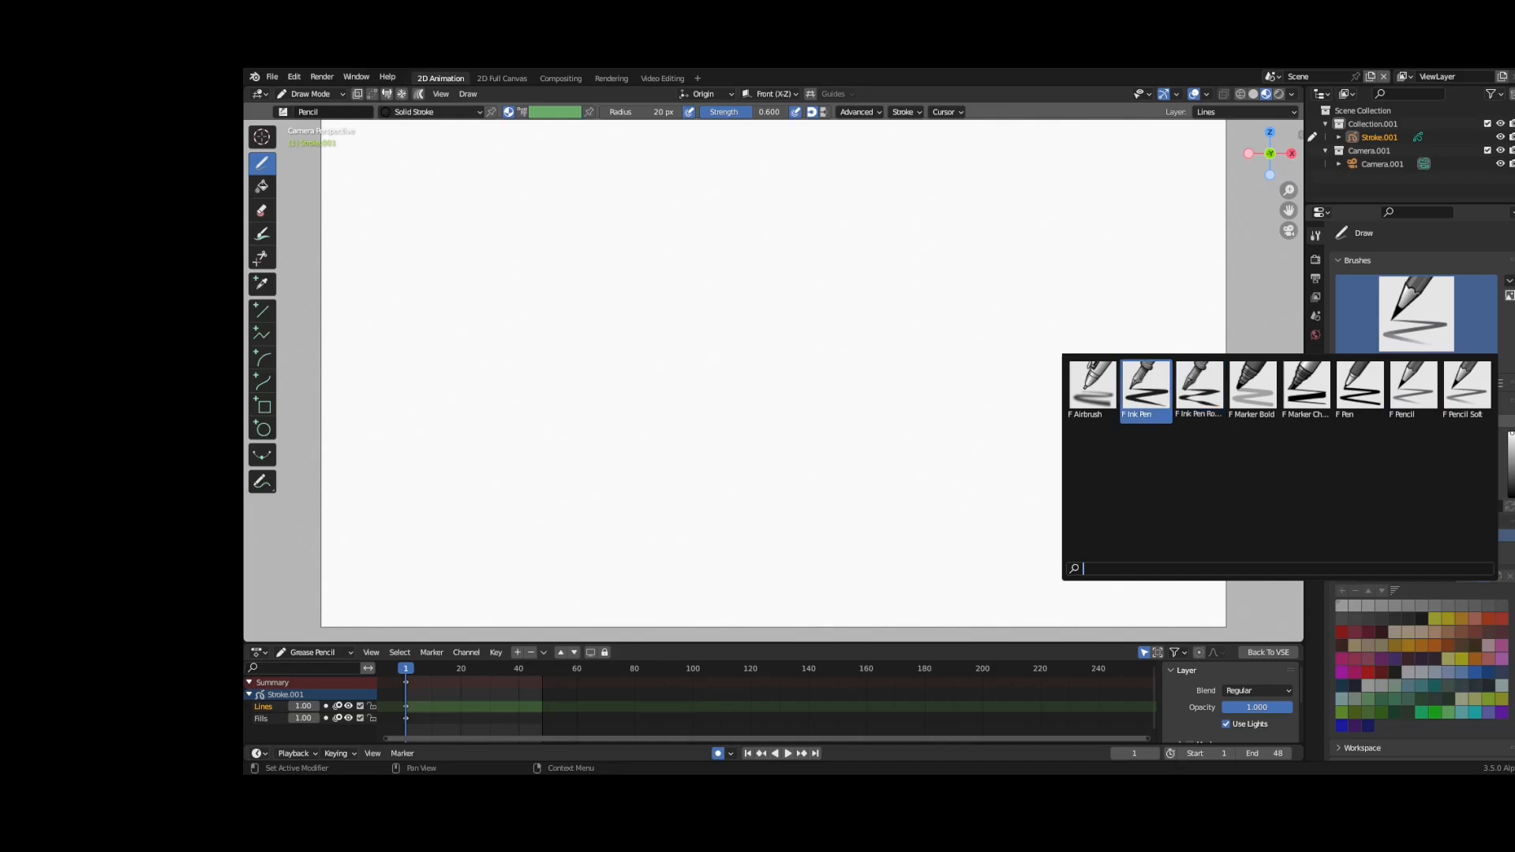
click(1152, 384)
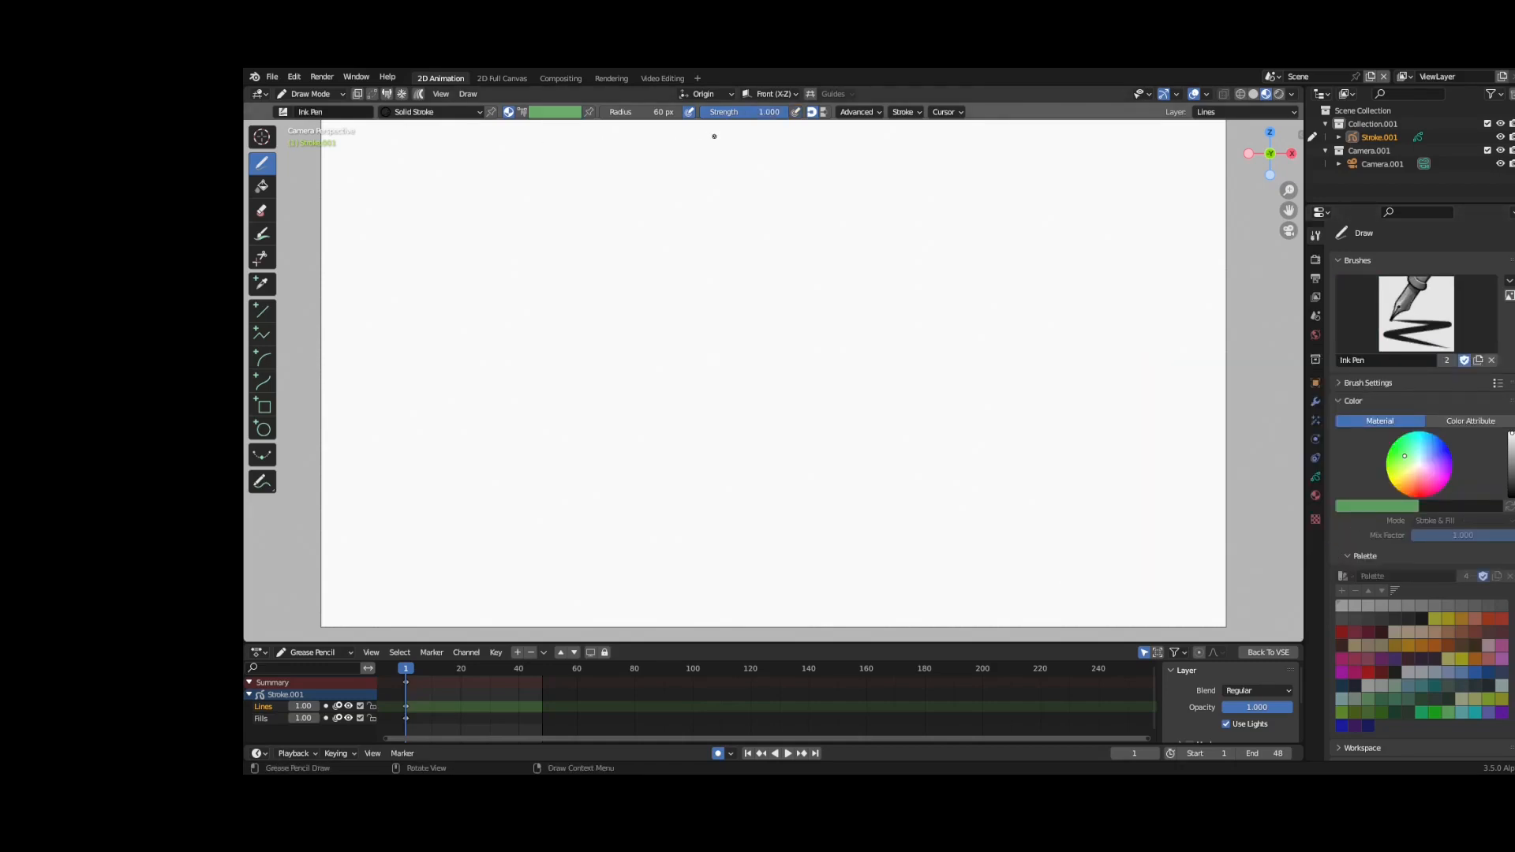
drag(643, 113, 646, 113)
- Handwrite the title DADS NEW CAR in black ink, with the three words stepping diagonally down across the canvas
drag(474, 221, 516, 321)
key(f)
mouse_move(473, 221)
mouse_down()
mouse_move(517, 321)
mouse_move(489, 336)
mouse_move(474, 323)
mouse_up()
mouse_move(567, 213)
mouse_down()
mouse_move(572, 319)
mouse_move(636, 290)
mouse_up()
drag(615, 254, 559, 274)
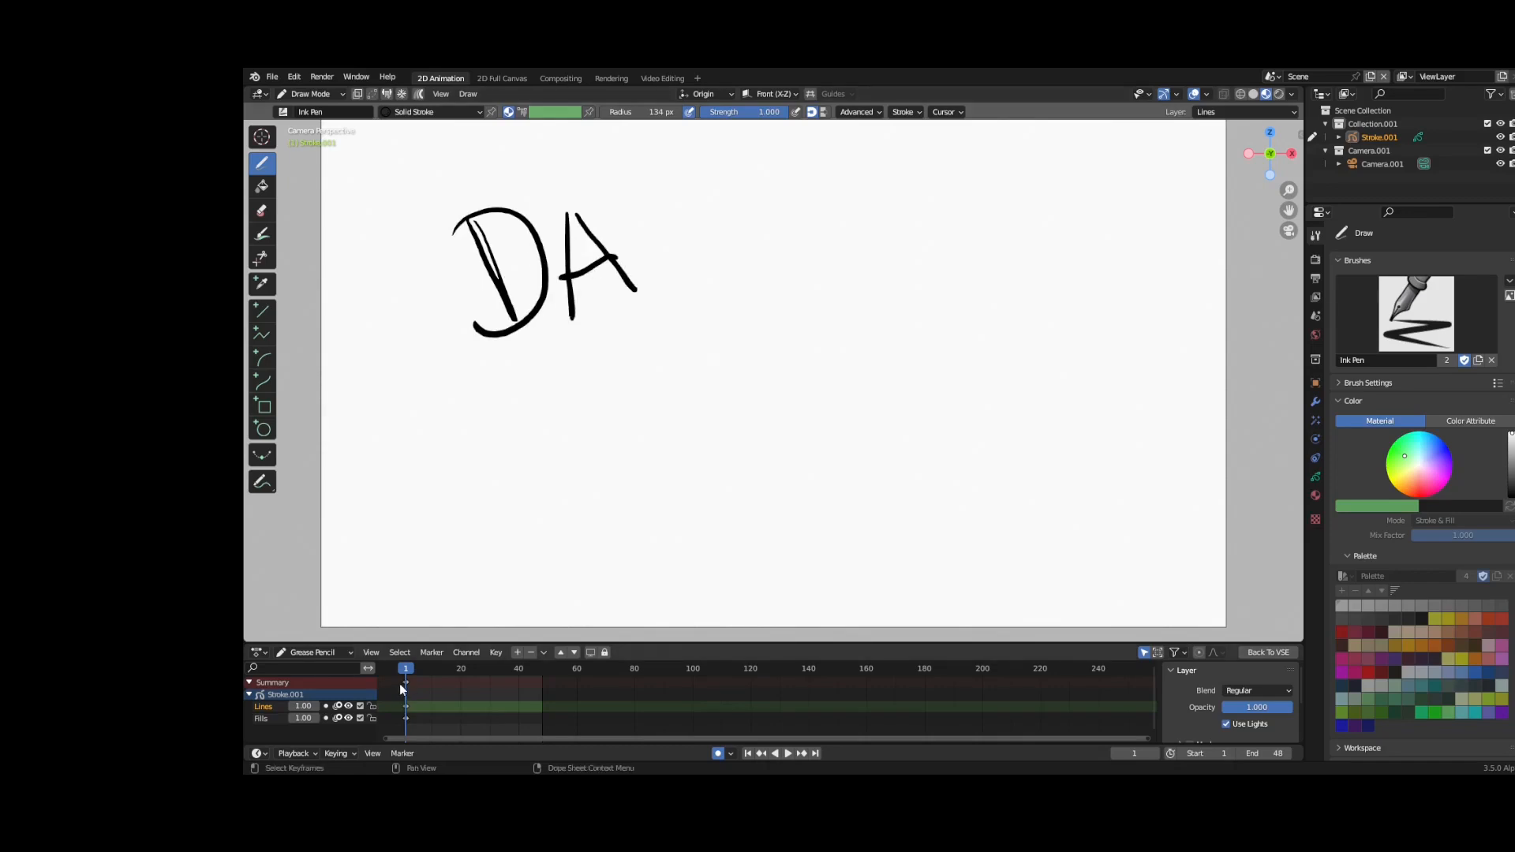
drag(637, 197, 657, 286)
mouse_move(608, 230)
mouse_down()
mouse_move(708, 223)
mouse_move(634, 286)
mouse_up()
mouse_move(768, 186)
mouse_down()
mouse_move(777, 265)
mouse_move(723, 276)
mouse_up()
drag(649, 360, 677, 450)
drag(659, 365, 714, 418)
drag(708, 334, 718, 426)
mouse_move(777, 331)
mouse_down()
mouse_move(737, 378)
mouse_move(797, 402)
mouse_up()
drag(742, 388, 874, 317)
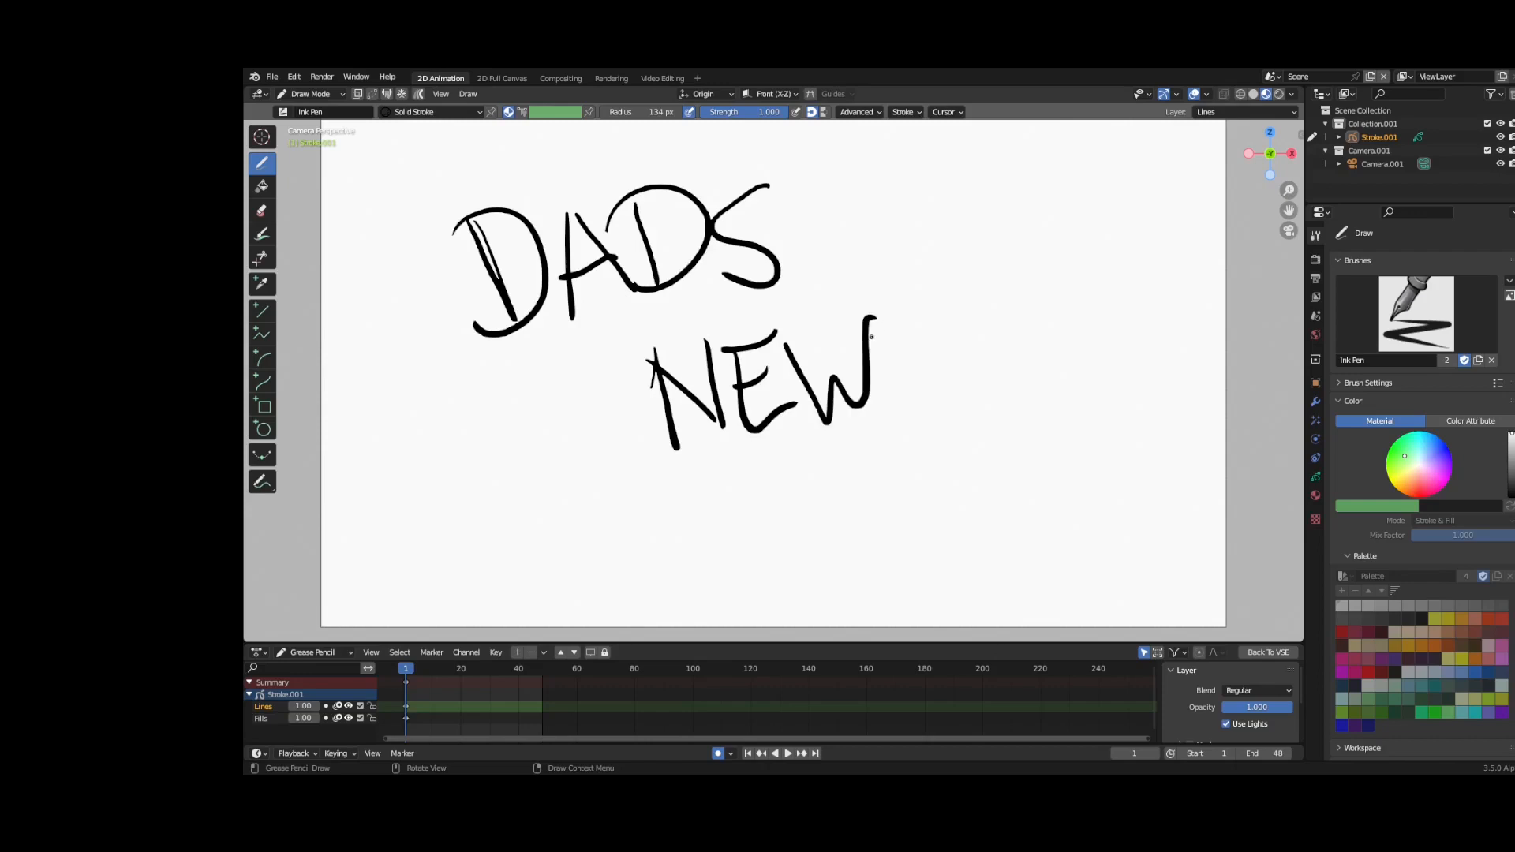
drag(967, 396, 953, 522)
mouse_move(976, 427)
mouse_down()
mouse_move(965, 540)
mouse_move(1028, 537)
mouse_up()
mouse_move(951, 502)
mouse_down()
mouse_move(1020, 457)
mouse_move(1052, 534)
mouse_up()
drag(1003, 440, 1144, 543)
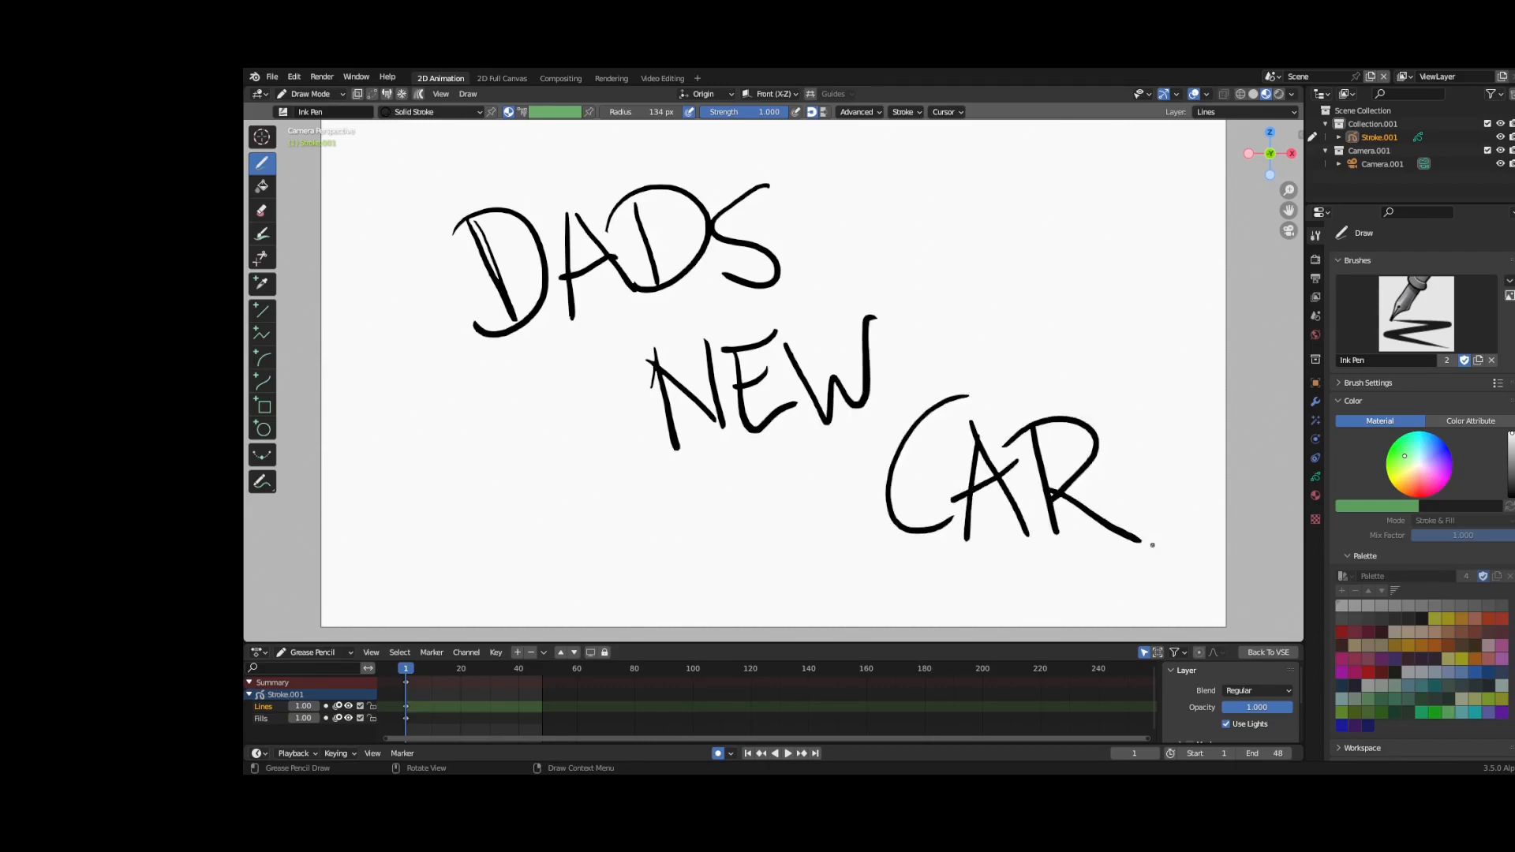
- Set the title scene's frame range to start at 0 and end at 21, and return to the video sequencer
mouse_move(1272, 753)
mouse_down()
mouse_move(1221, 753)
mouse_move(1239, 753)
mouse_up()
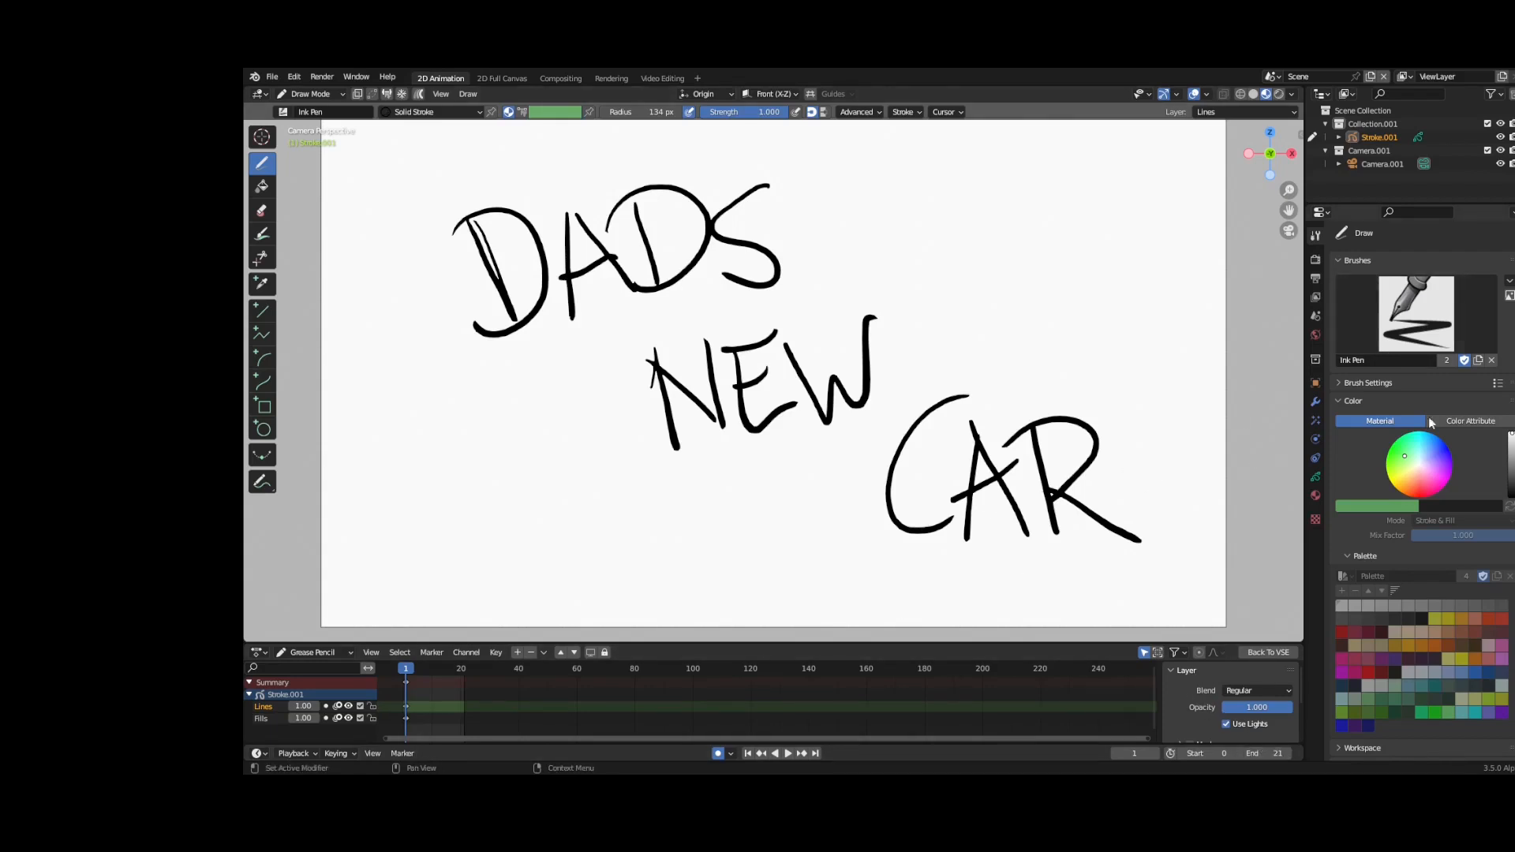
click(1270, 652)
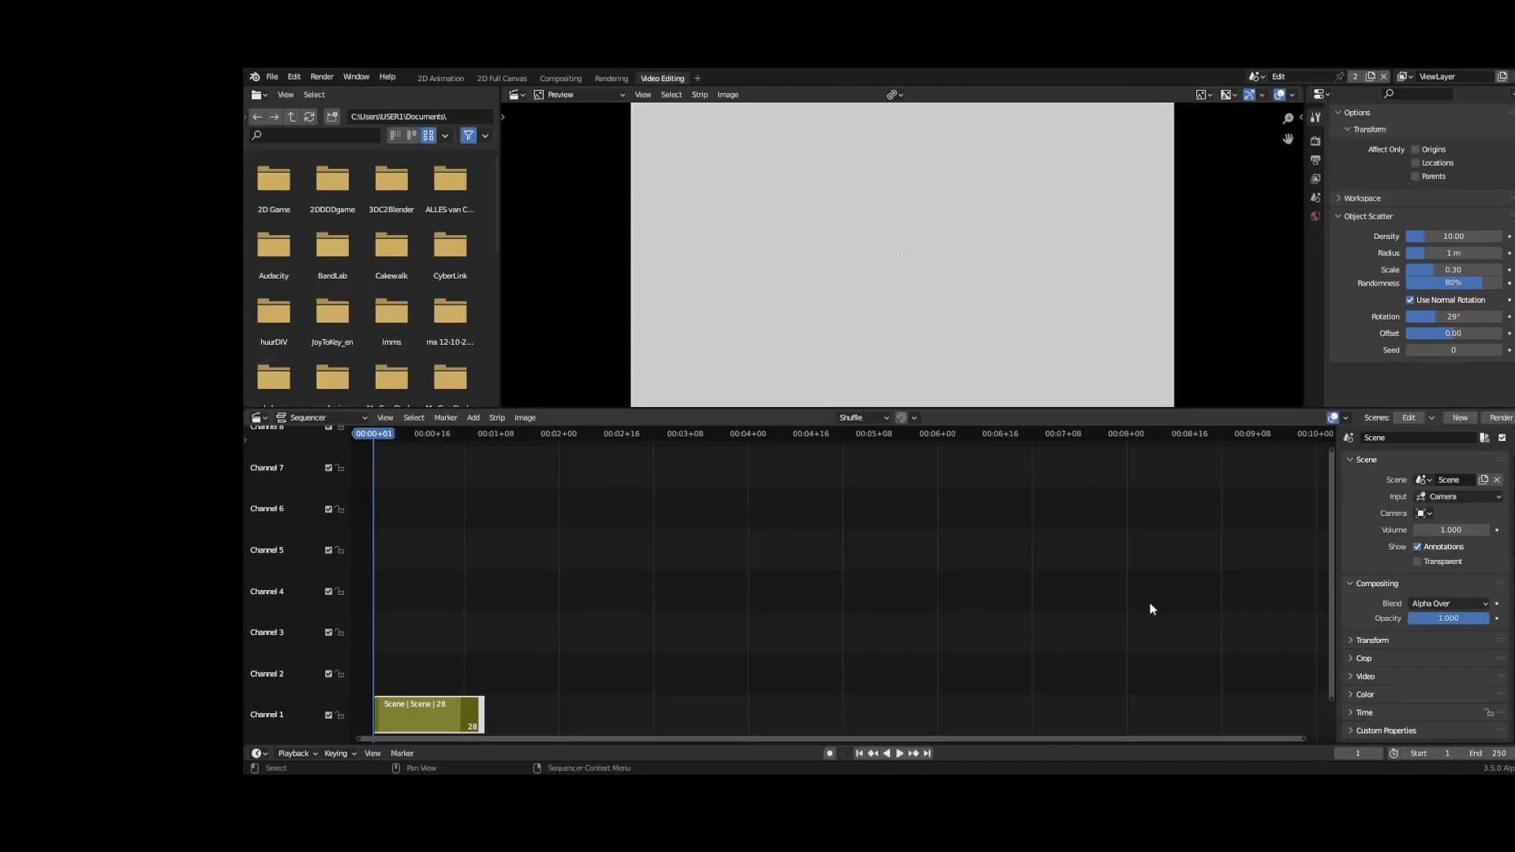
- Add a new storyboard scene named NewCar and slide its strip to start at frame 29, directly after the Scene strip
click(1458, 417)
click(1395, 441)
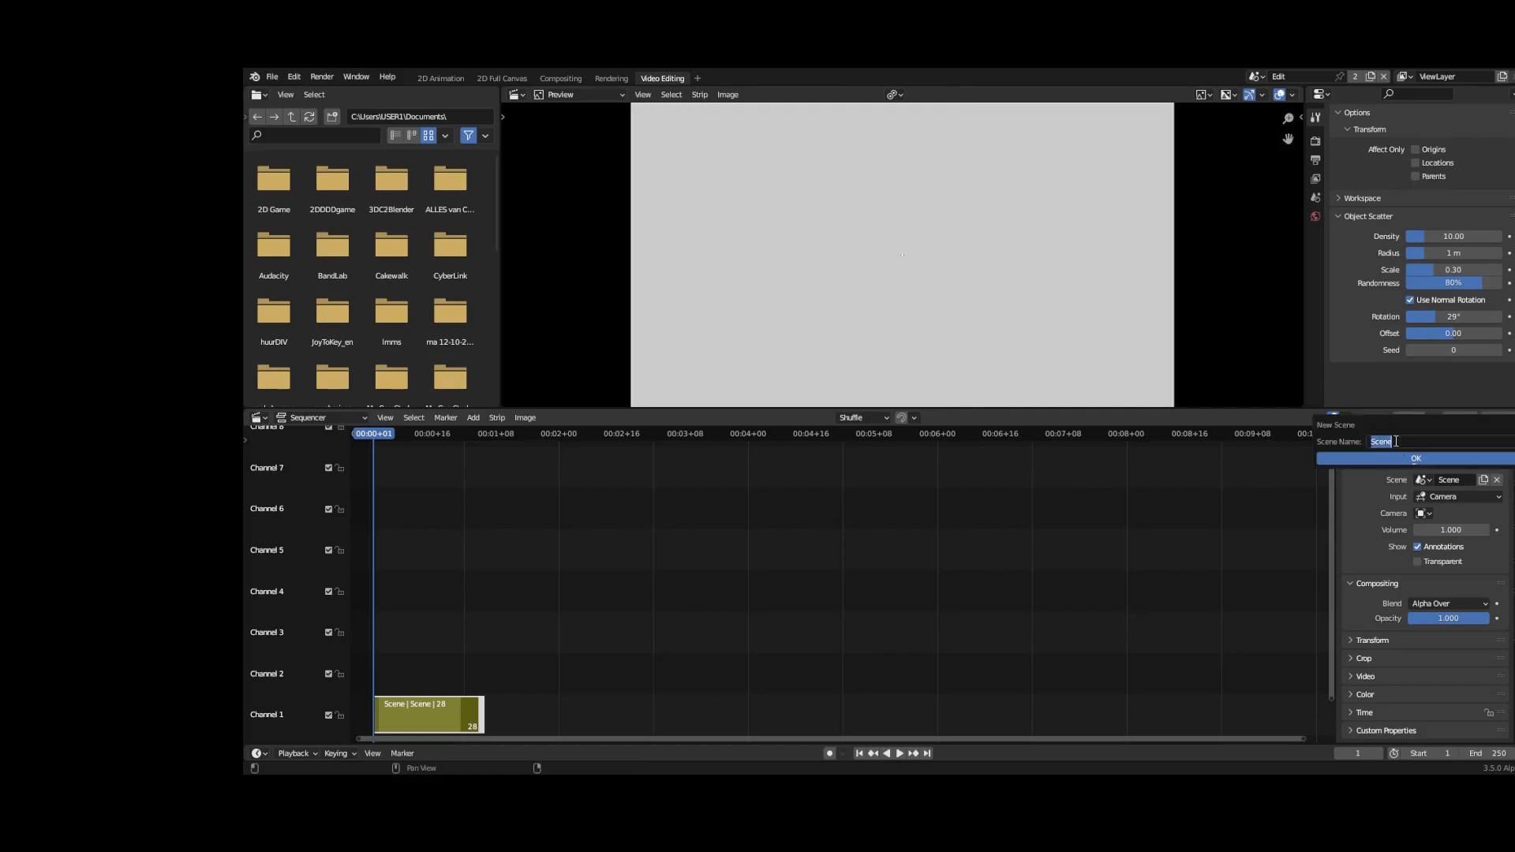
text(NewCar)
key(Return)
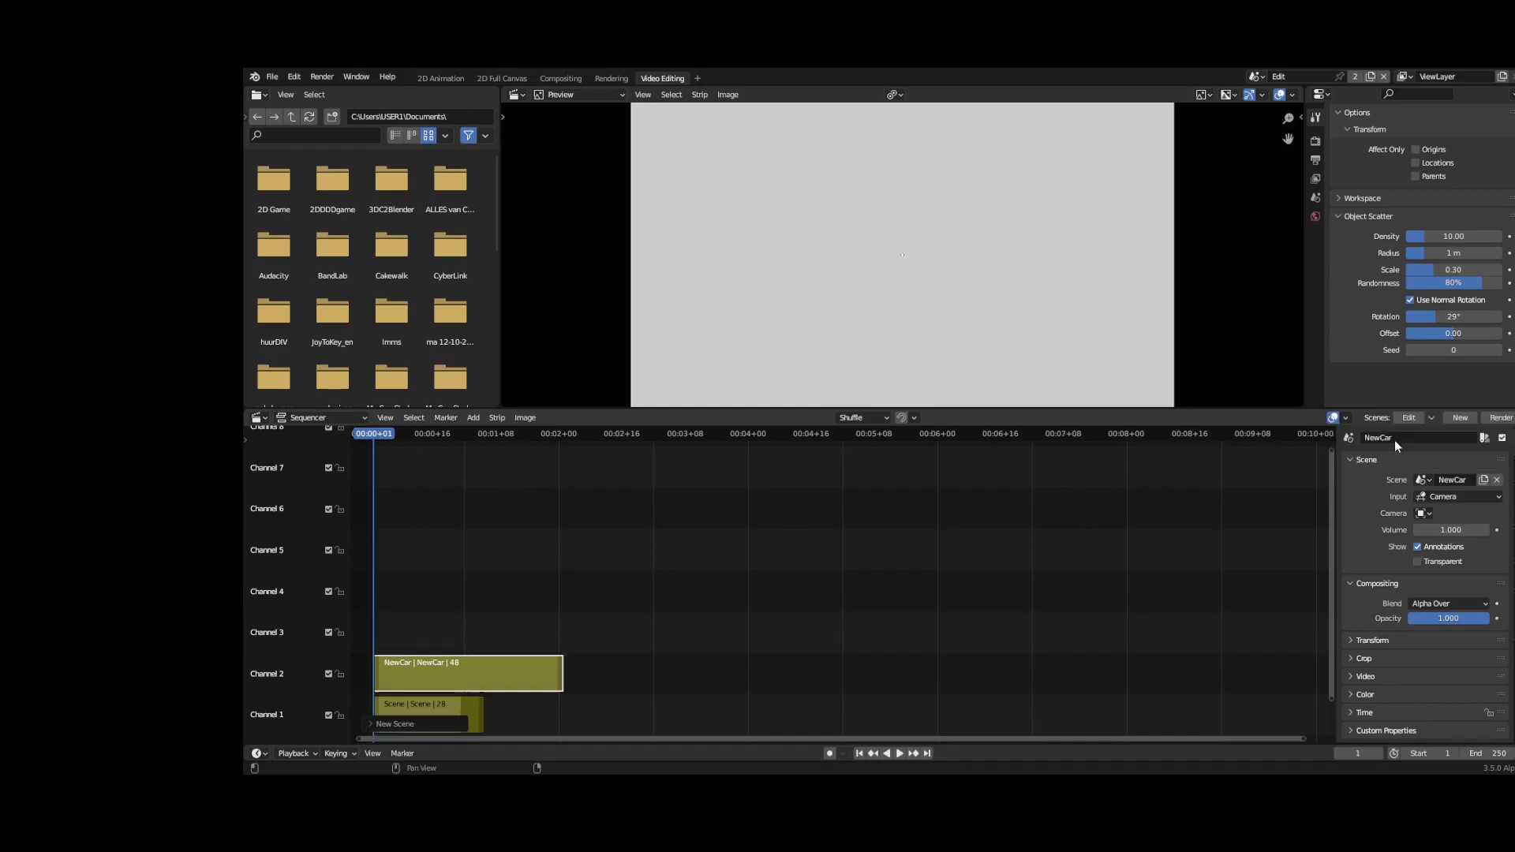
drag(375, 435, 486, 438)
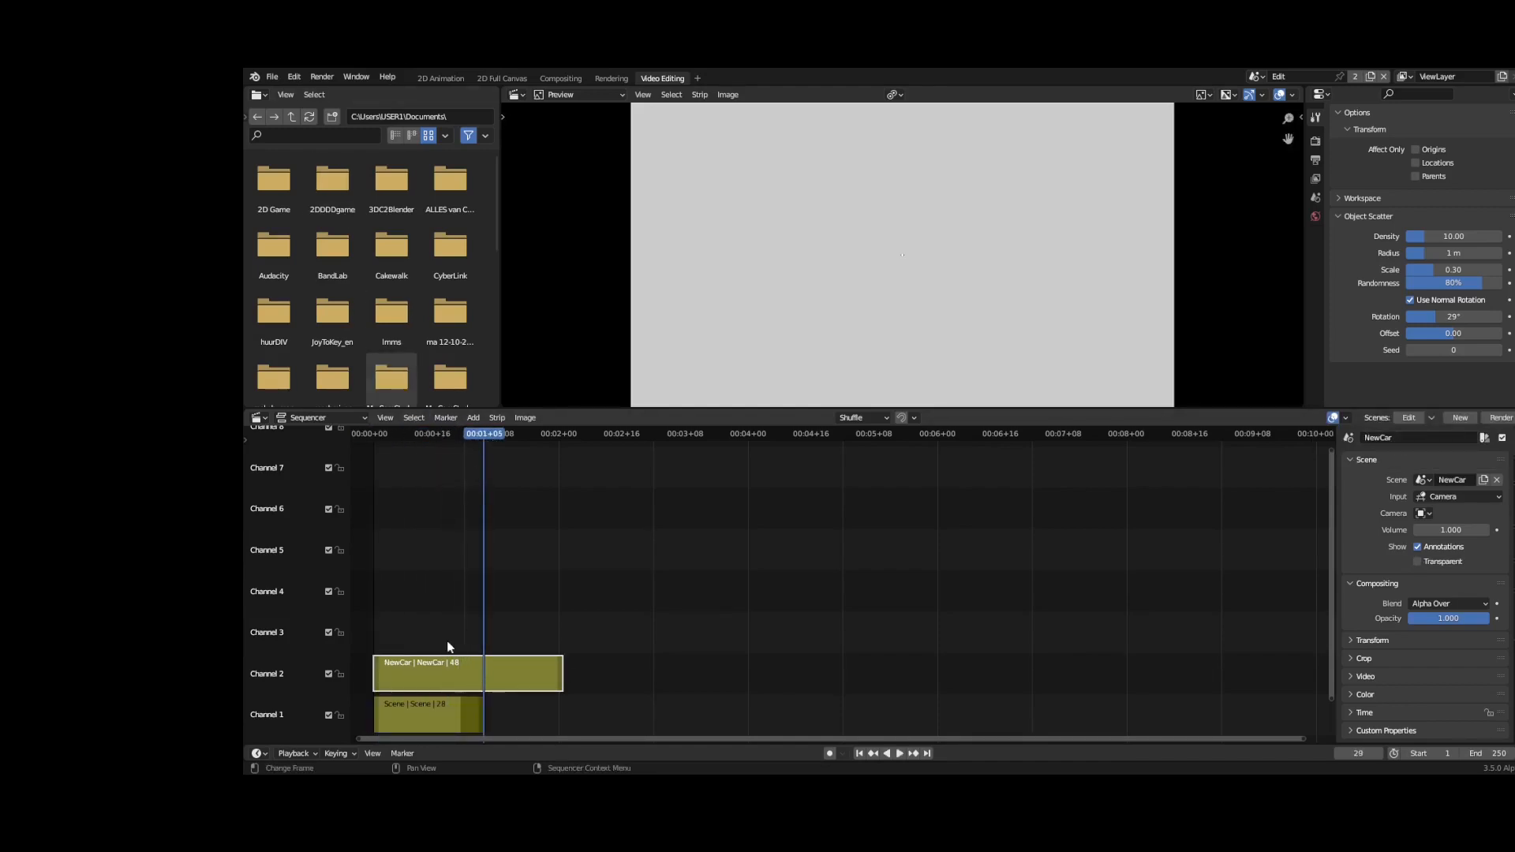
drag(470, 673, 583, 669)
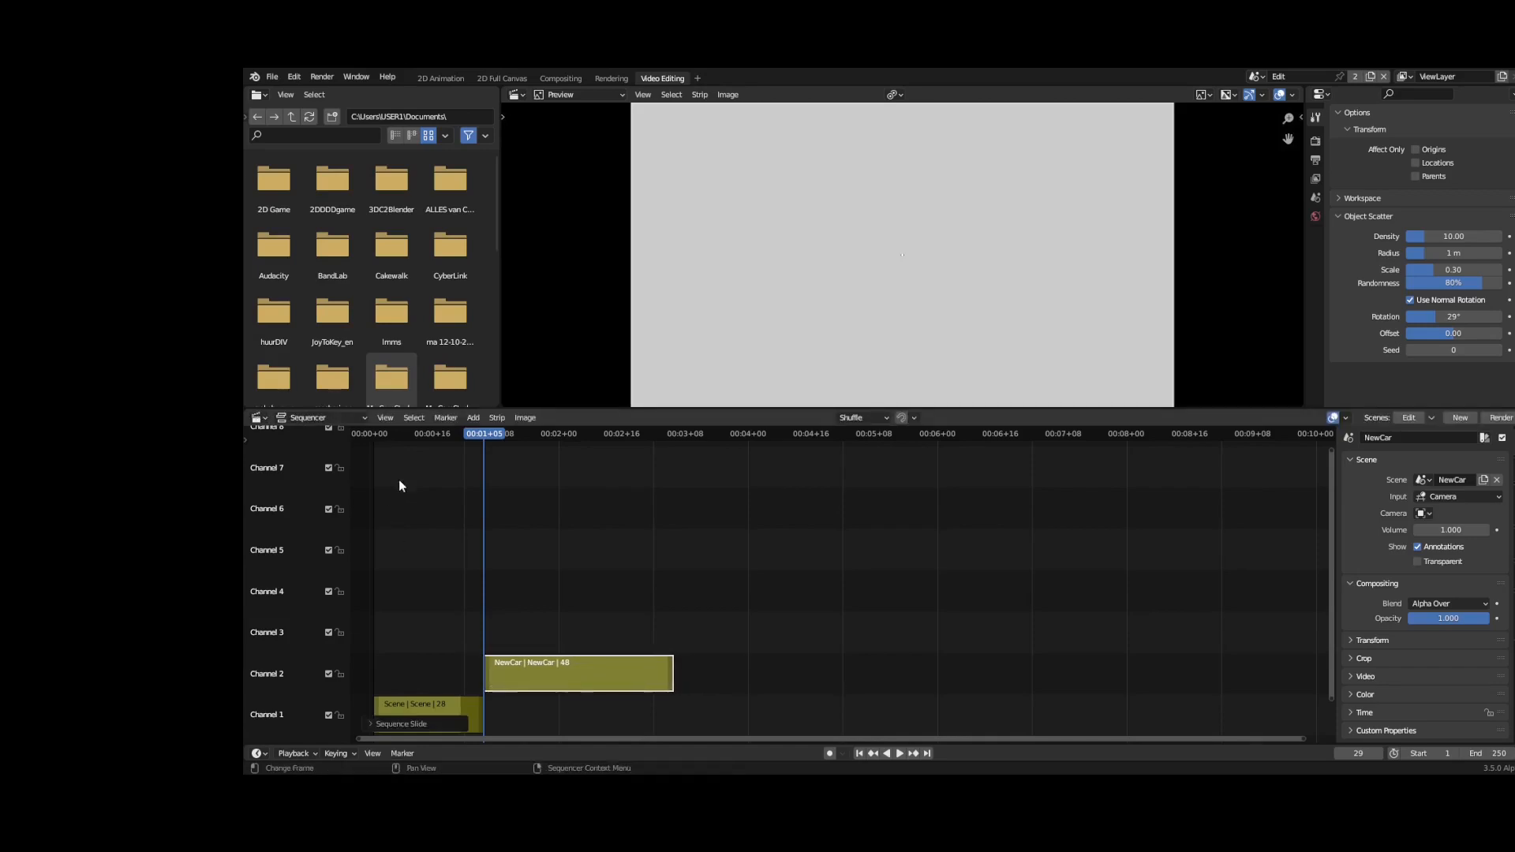
- Play the sequence from its first frame to review the title strip and the cut to NewCar
click(386, 436)
drag(388, 436, 378, 436)
click(897, 754)
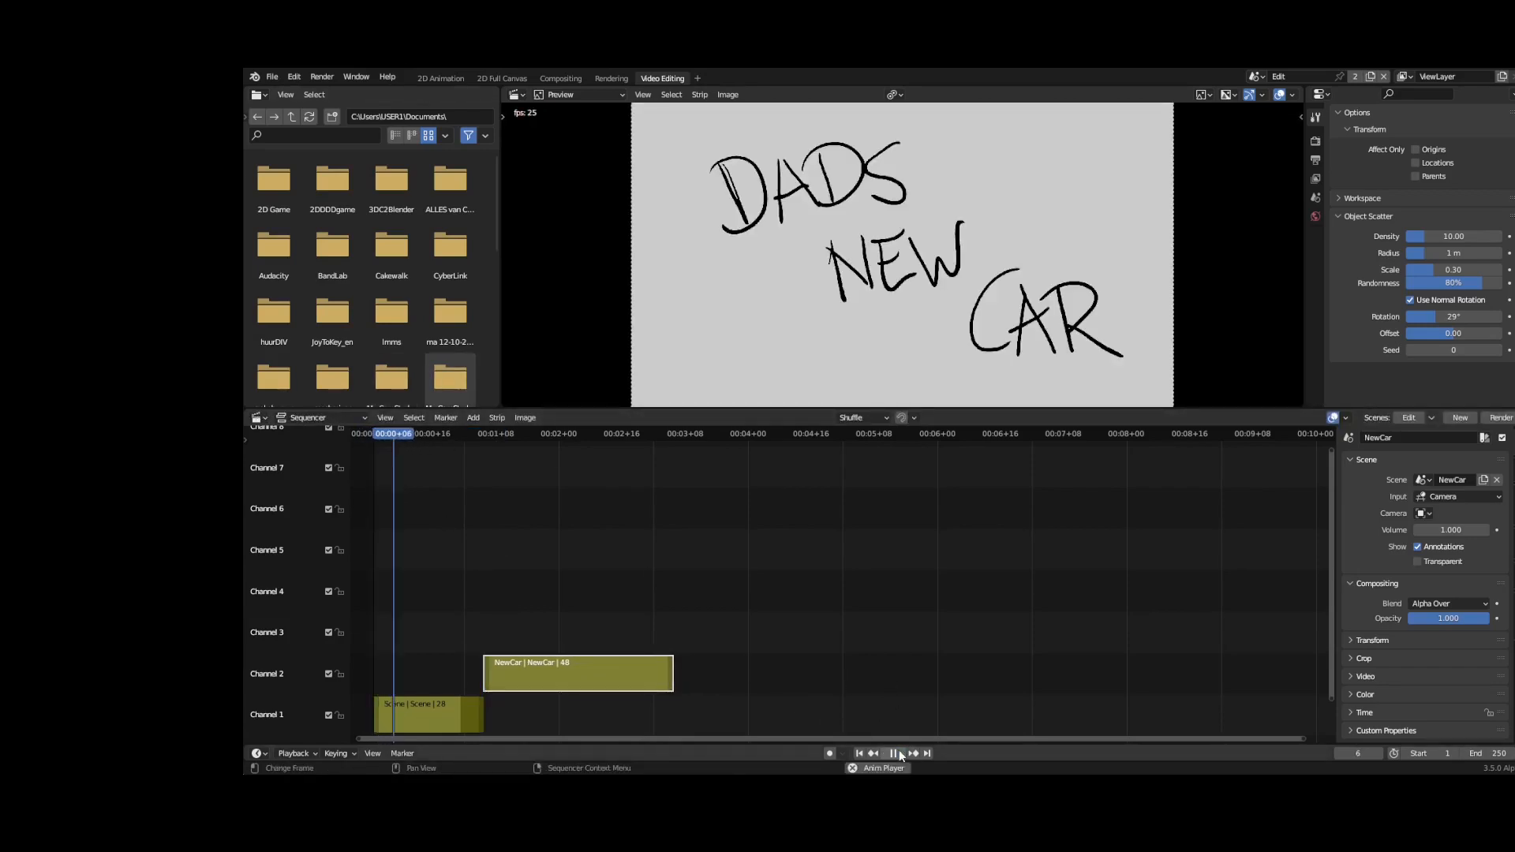
click(898, 753)
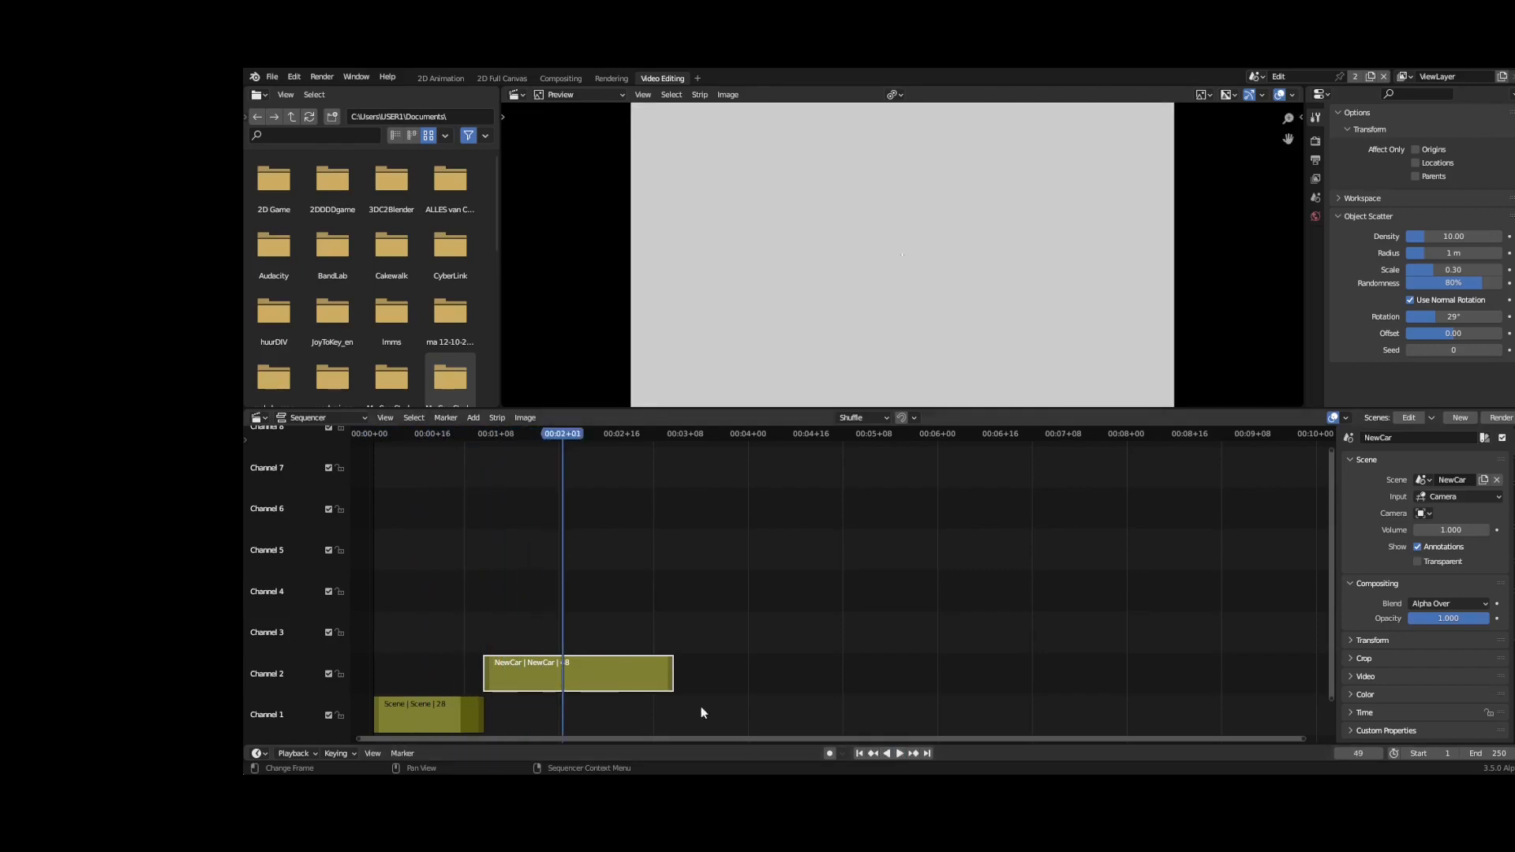
- Move the playhead to frame 29 and open the NewCar scene for drawing
drag(501, 436, 484, 437)
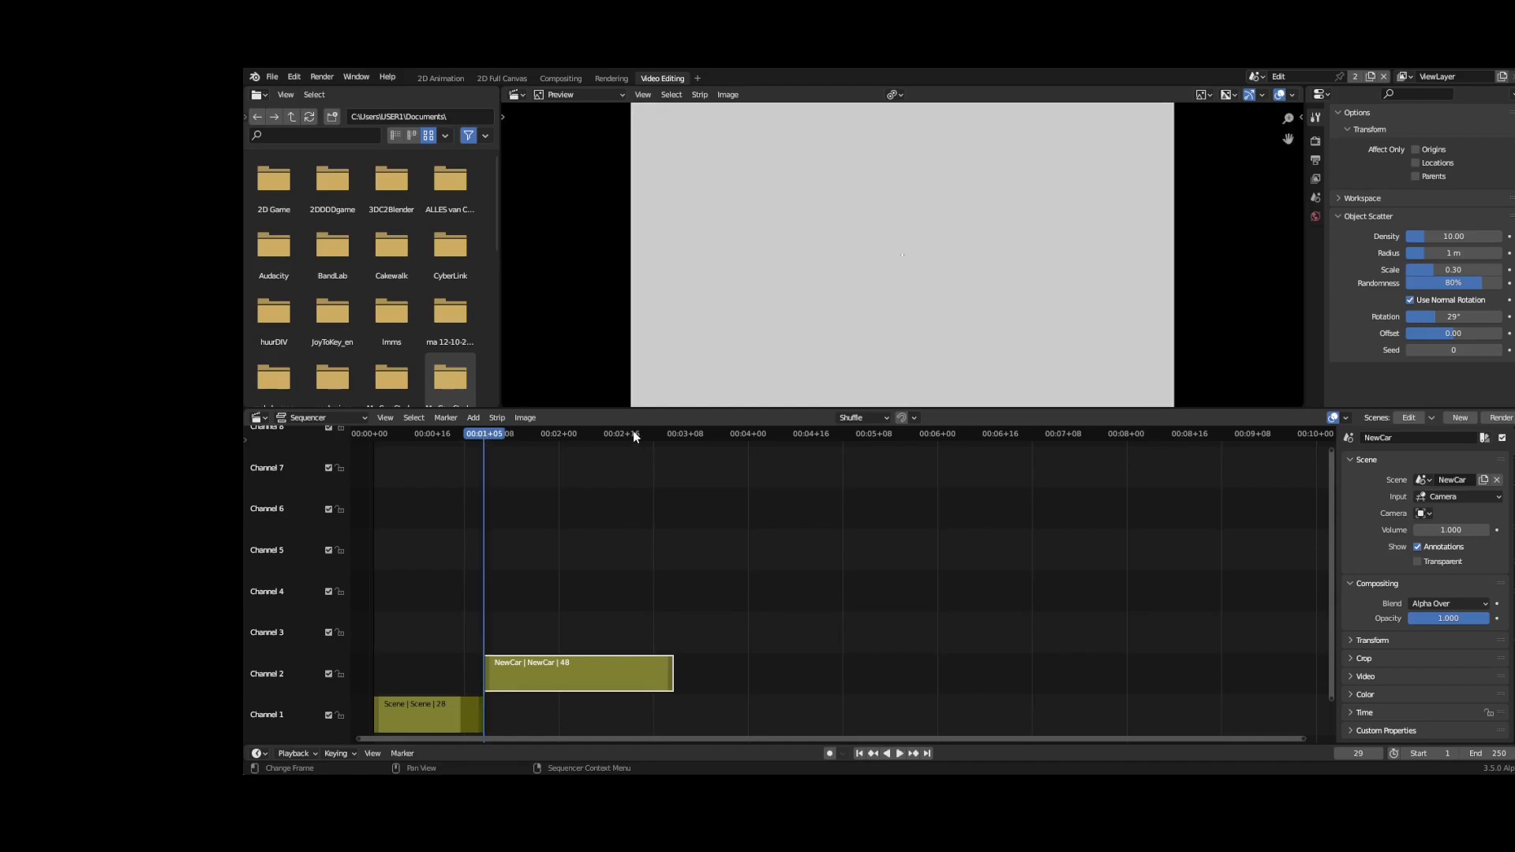
drag(901, 263, 888, 258)
key(Tab)
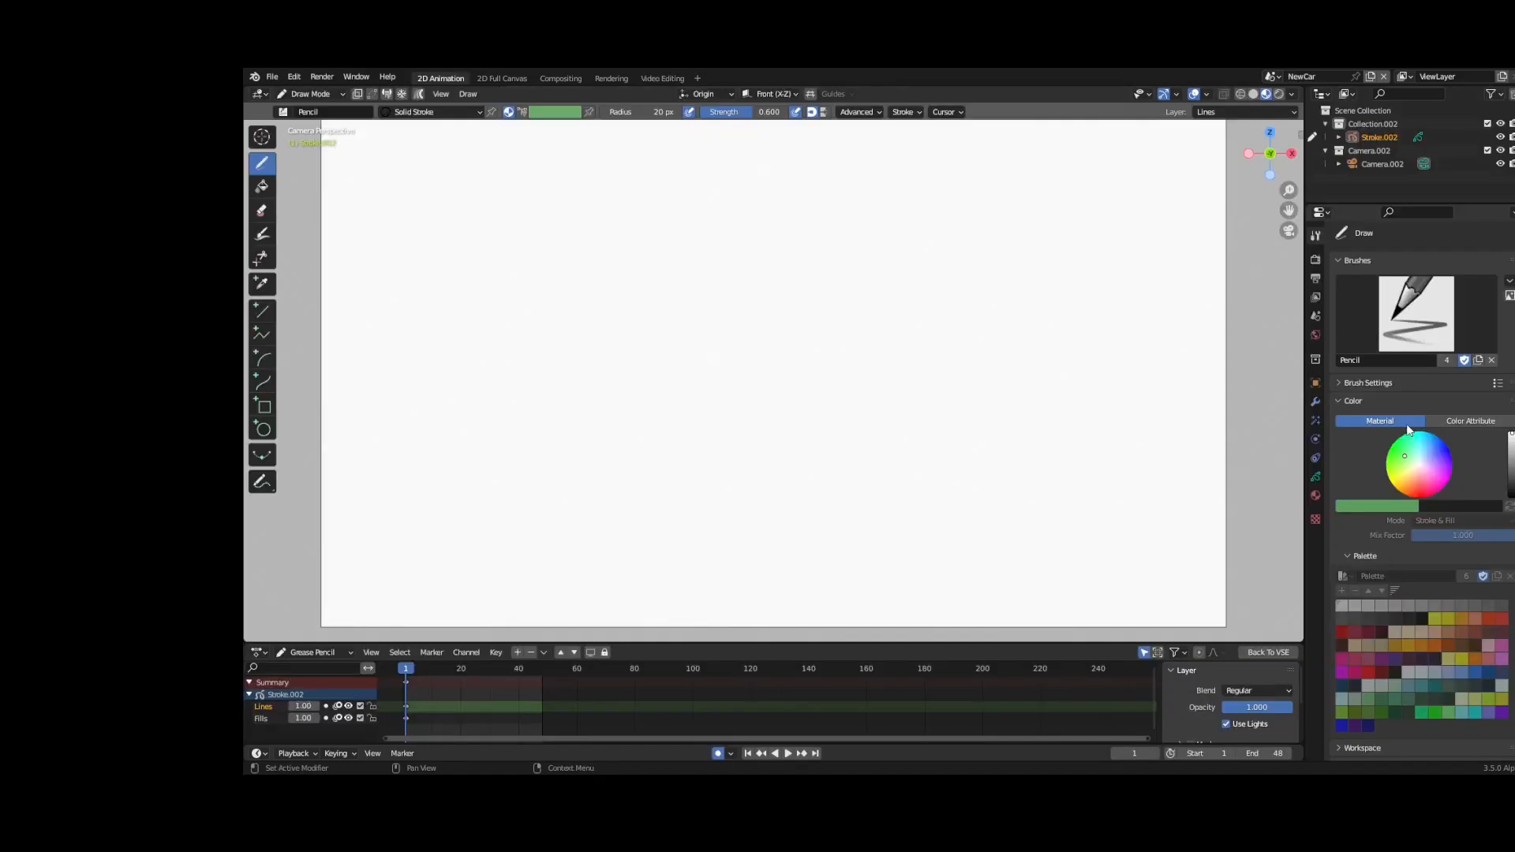
drag(439, 377, 491, 366)
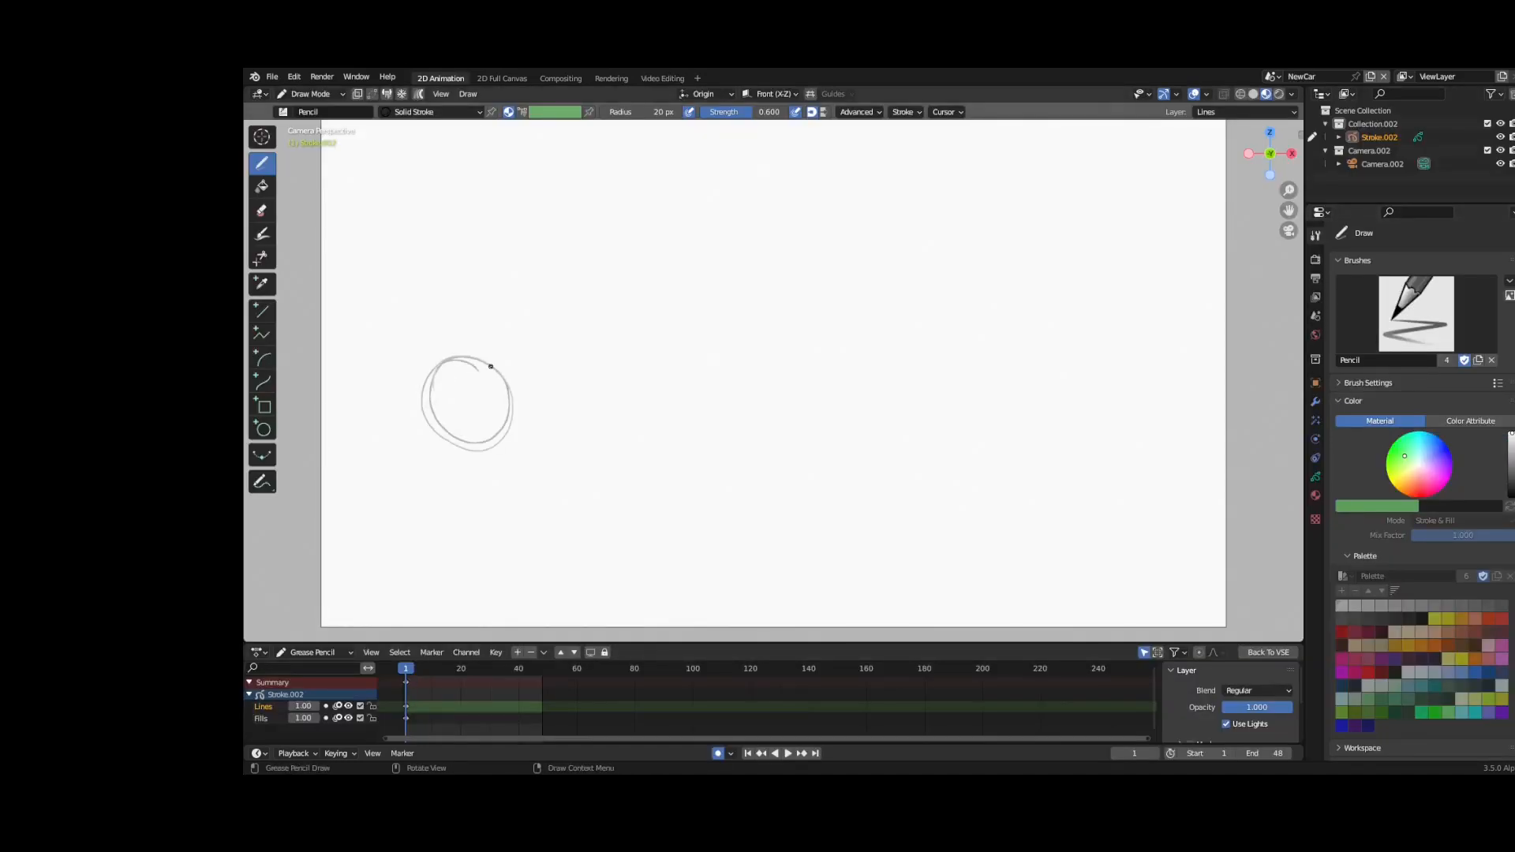
click(287, 79)
click(315, 93)
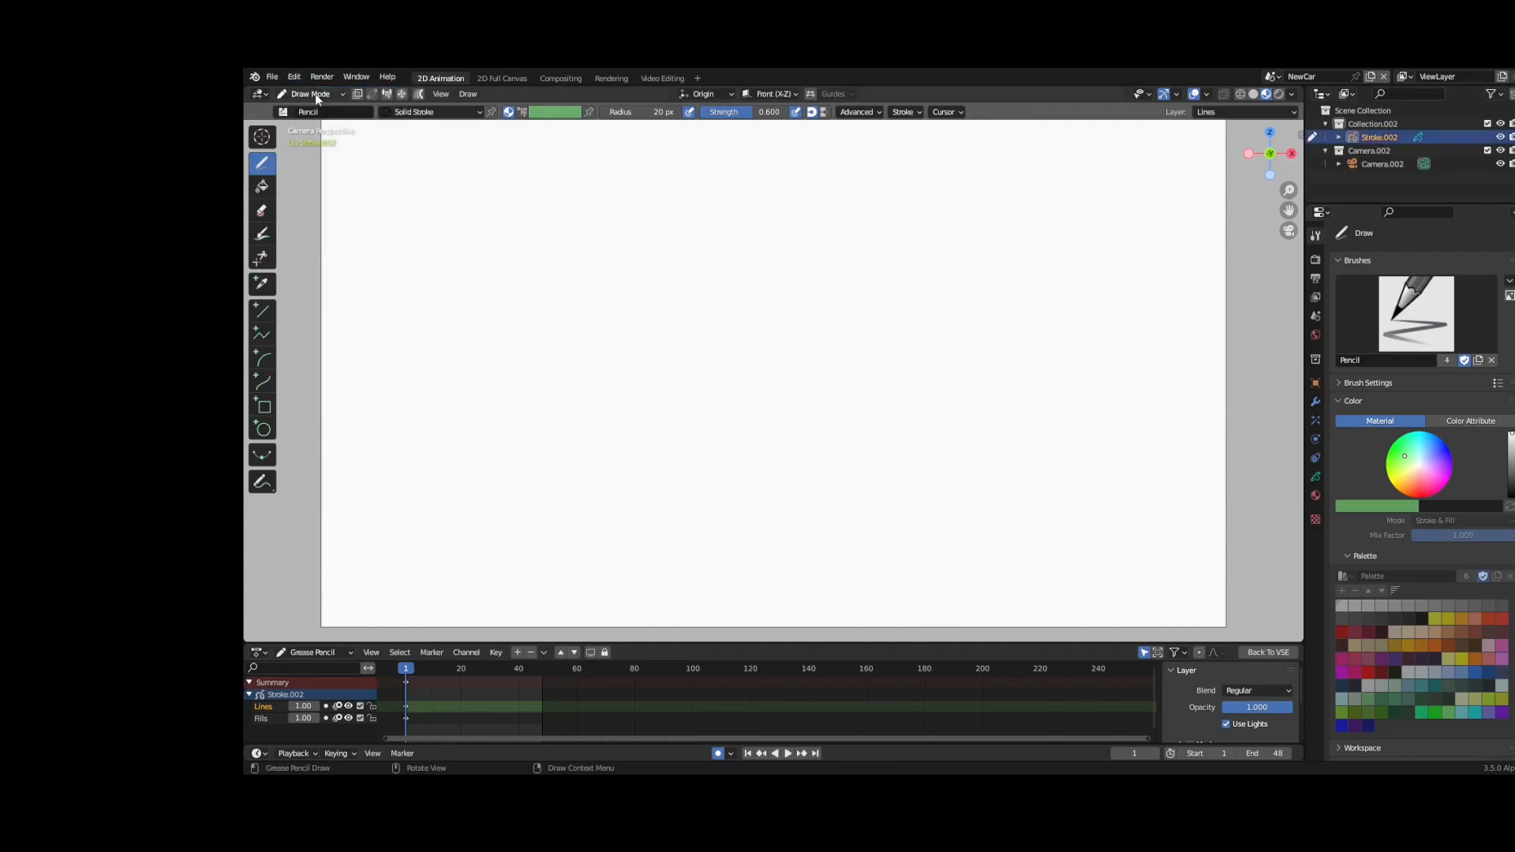
- Choose the Ink Pen brush and draw a side-view car with two wheels and hubs on the left half of the canvas
click(1365, 329)
click(1147, 386)
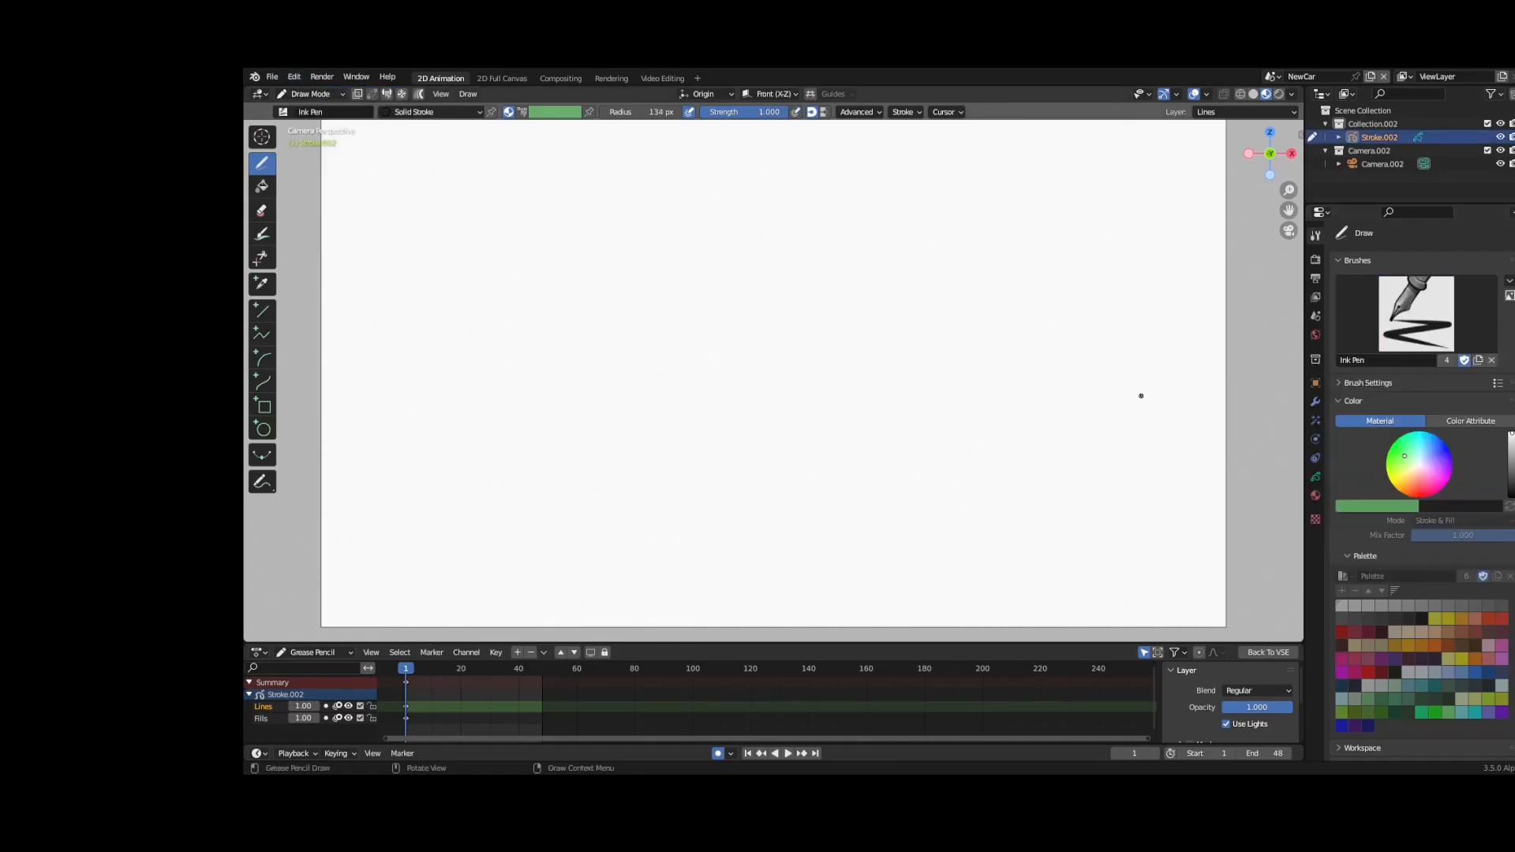
mouse_move(461, 379)
mouse_down()
mouse_move(502, 369)
mouse_move(472, 399)
mouse_up()
click(484, 412)
mouse_move(663, 369)
mouse_down()
mouse_move(737, 440)
mouse_move(664, 368)
mouse_move(688, 392)
mouse_up()
mouse_move(530, 409)
mouse_down()
mouse_move(635, 414)
mouse_move(737, 369)
mouse_move(789, 395)
mouse_move(553, 234)
mouse_move(439, 308)
mouse_move(404, 385)
mouse_move(432, 403)
mouse_up()
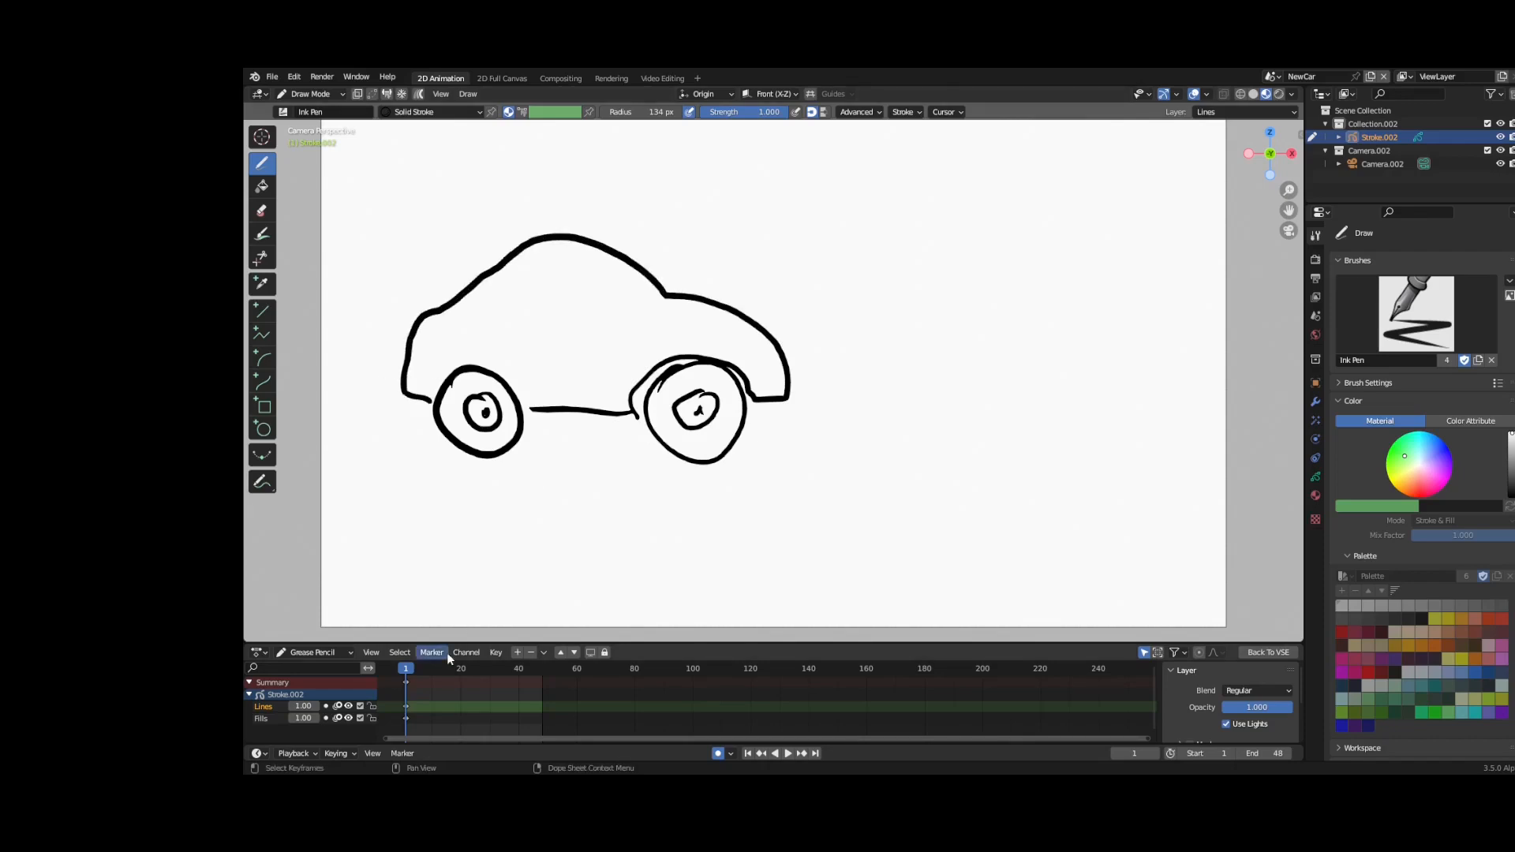
- In Object Mode, keyframe the car moving along X from the canvas's left edge at frame 1 past its right edge at frame 47
click(343, 92)
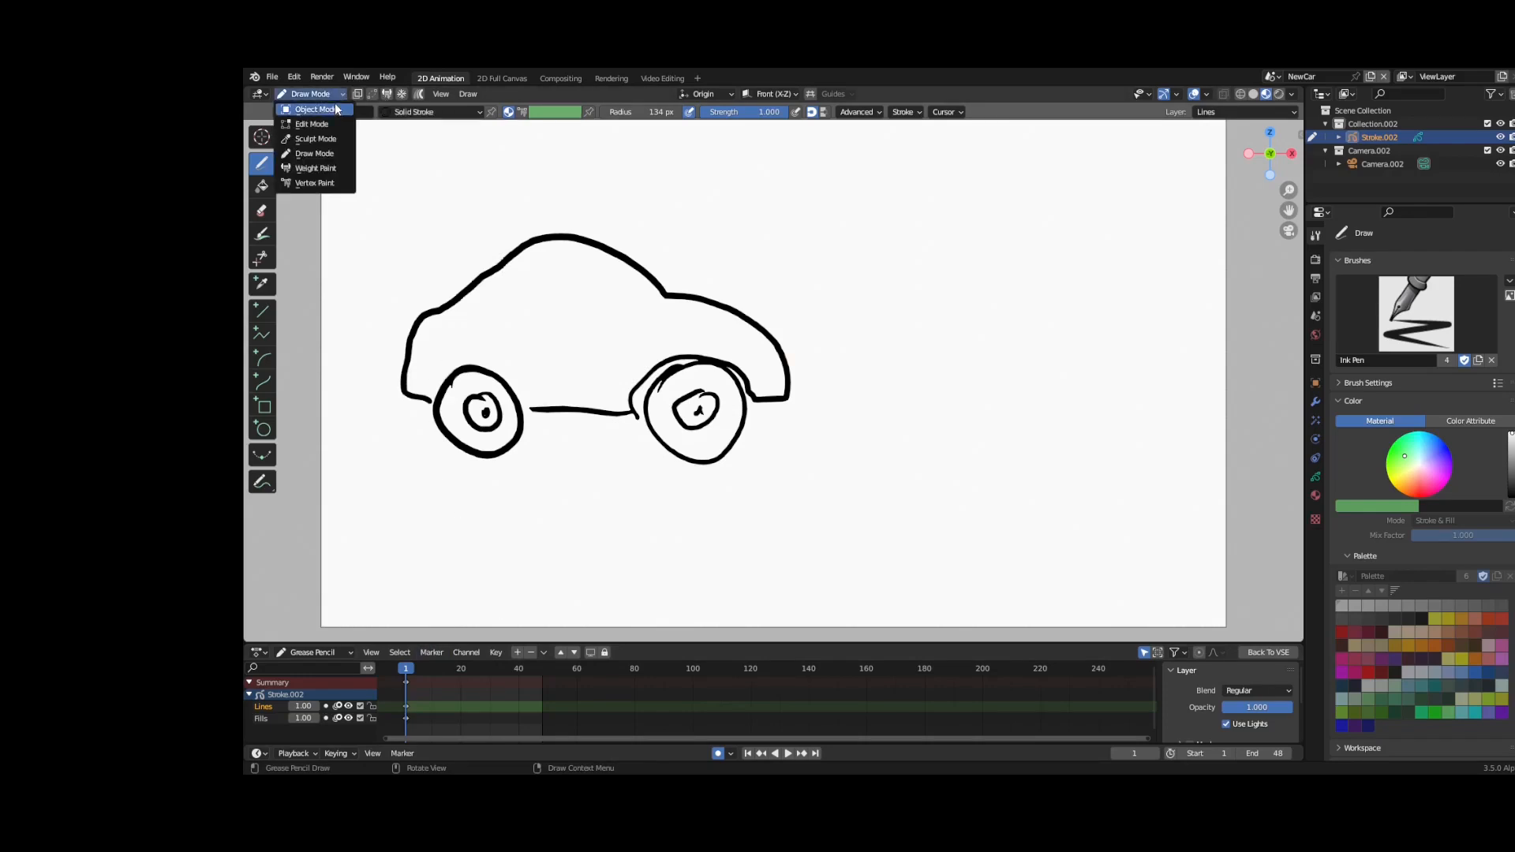
click(315, 112)
drag(407, 672, 540, 667)
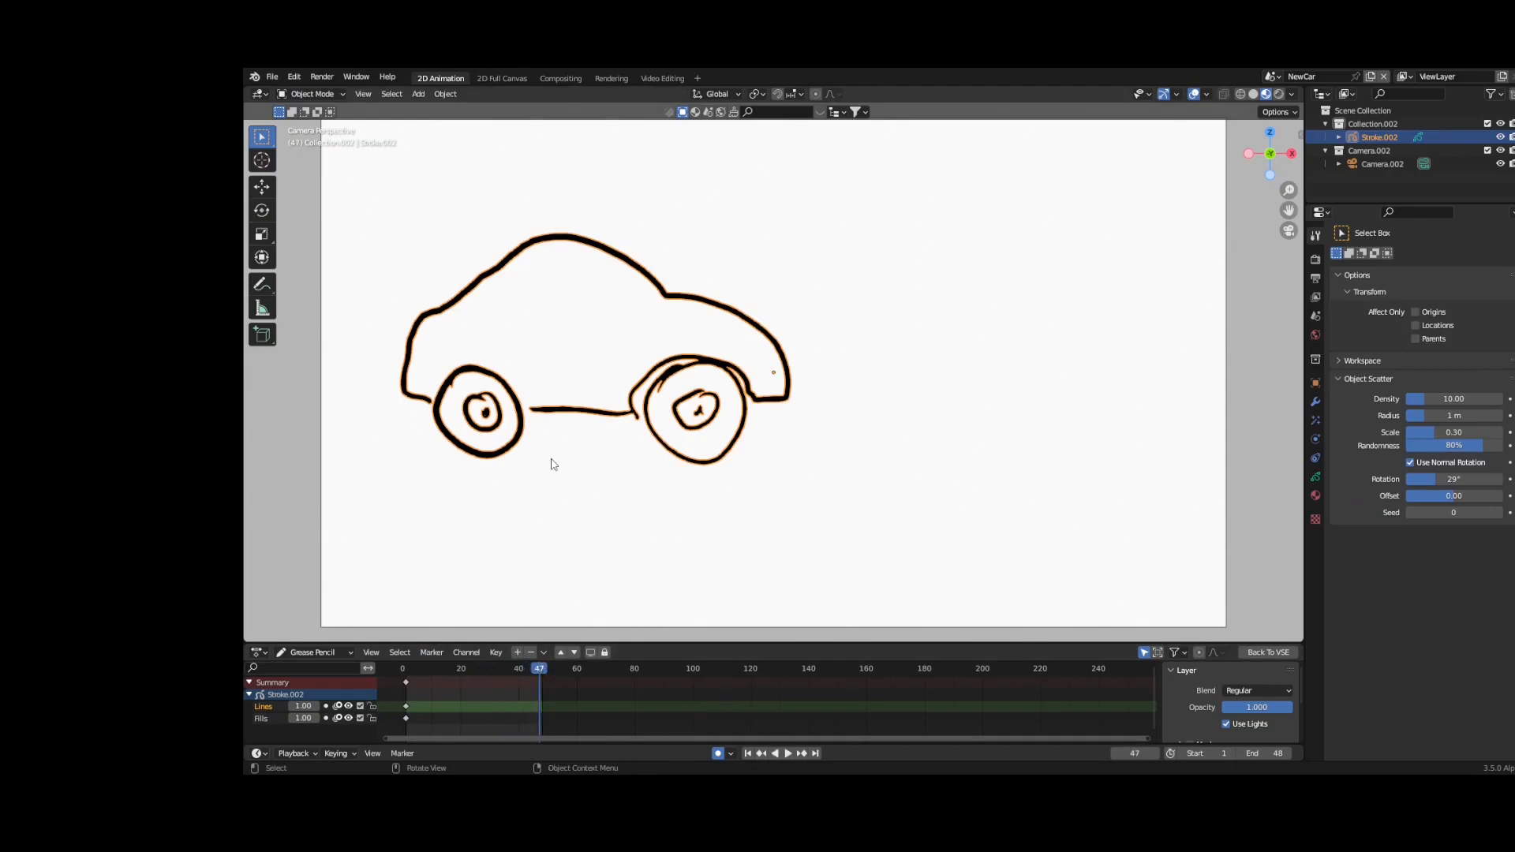
click(262, 188)
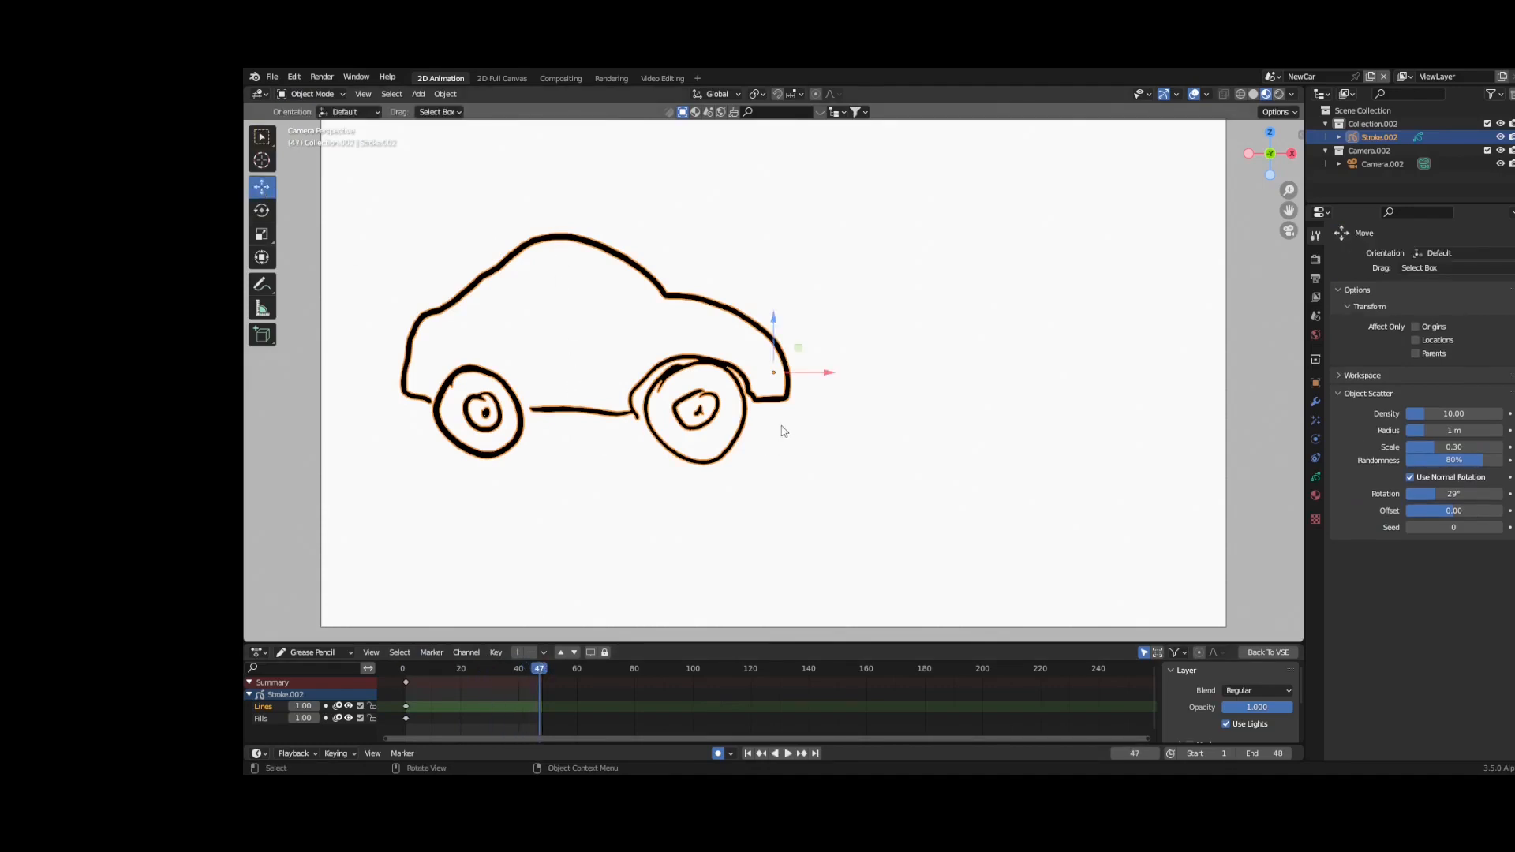
drag(820, 376, 1234, 380)
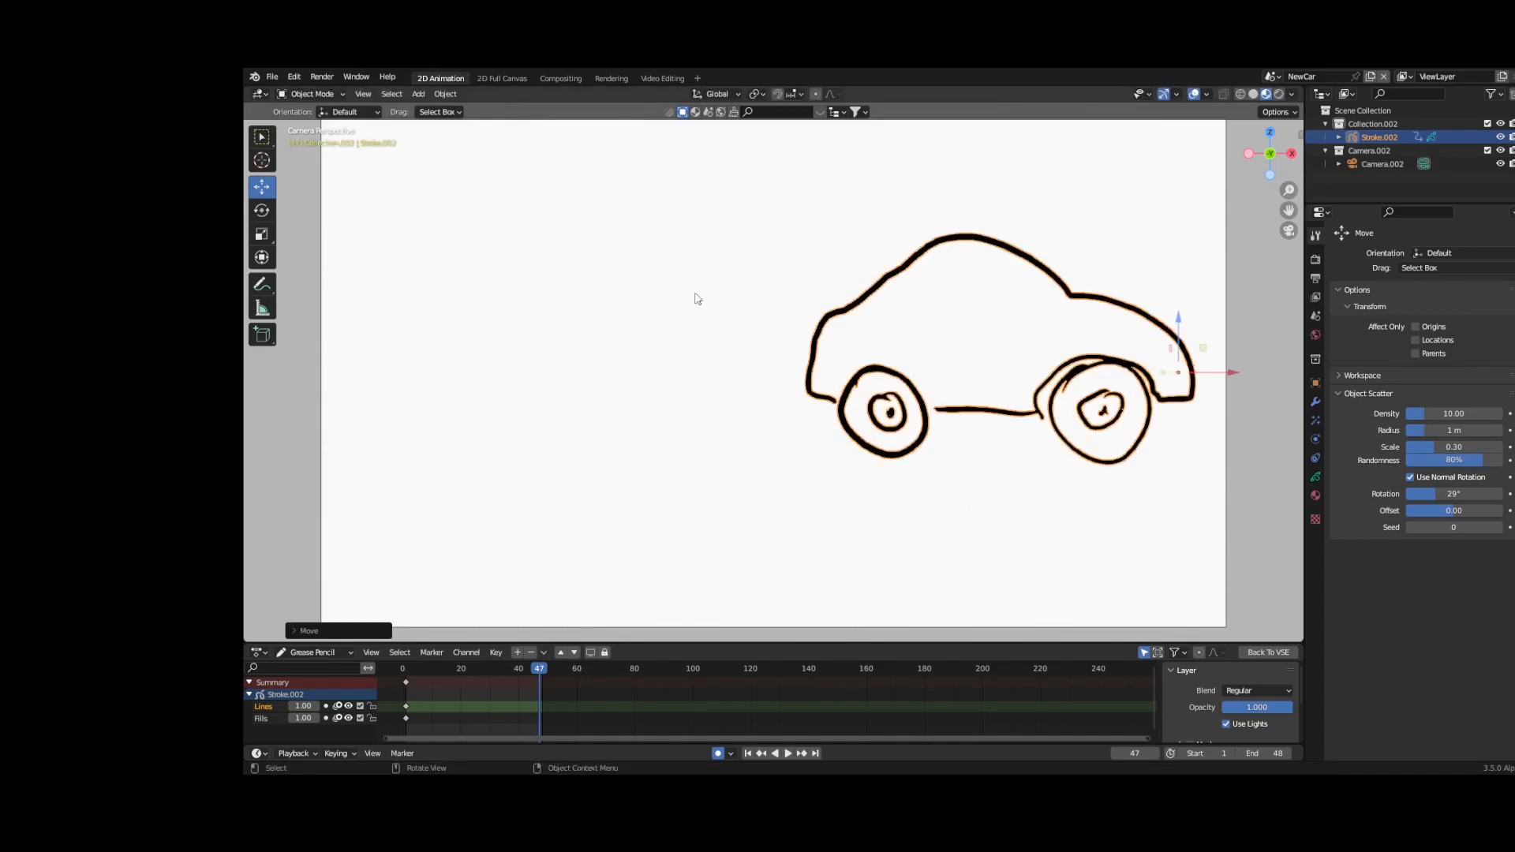
drag(1232, 371, 244, 381)
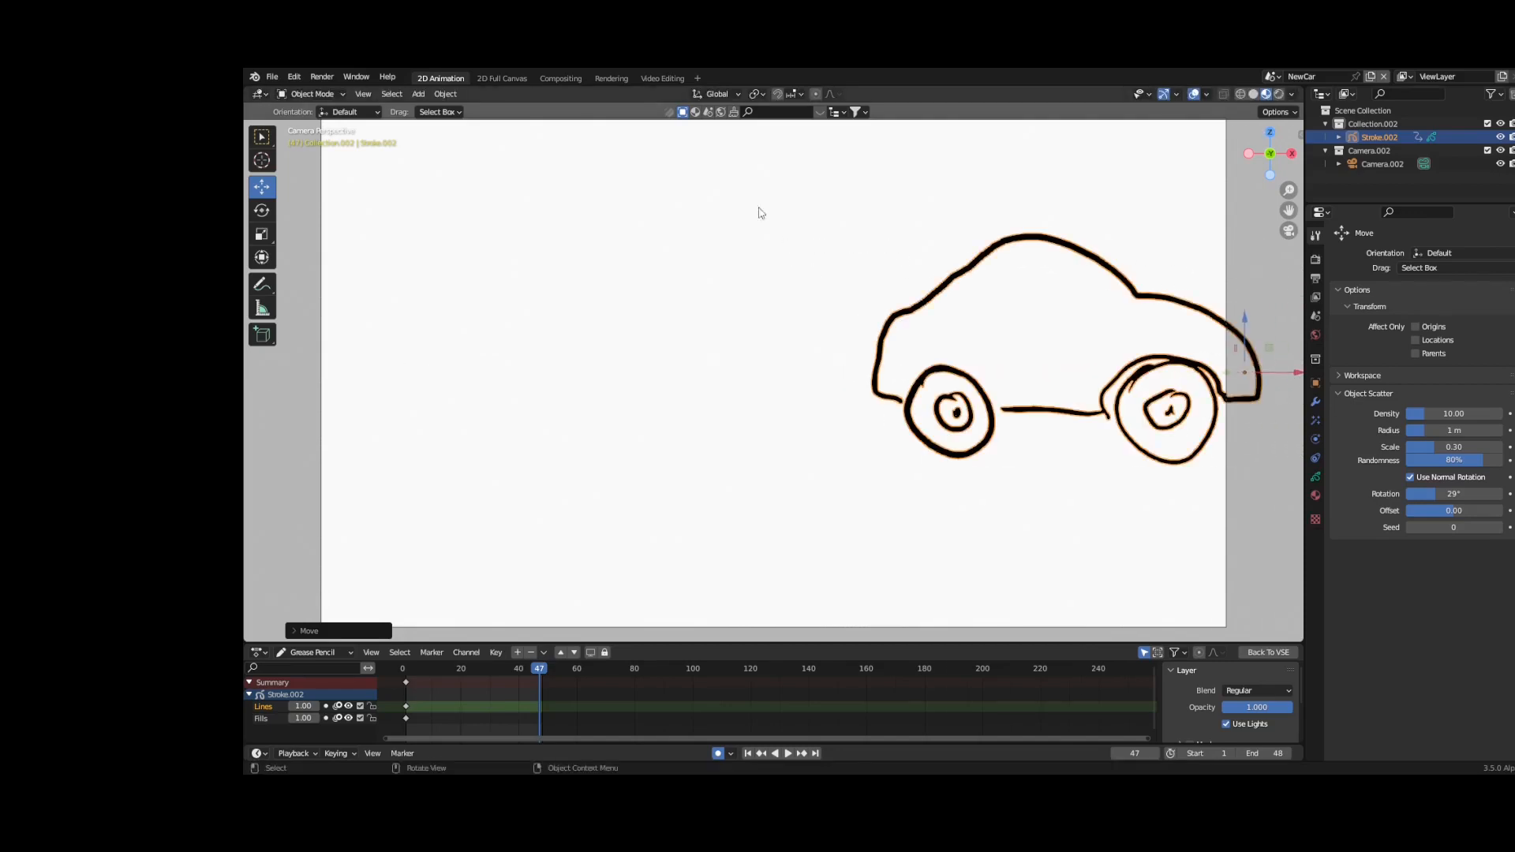
- Switch to Draw Mode and draw three horizontal speed lines behind the car at frame 47
click(312, 94)
click(312, 158)
drag(882, 246, 745, 240)
drag(826, 316, 677, 310)
drag(801, 411, 624, 408)
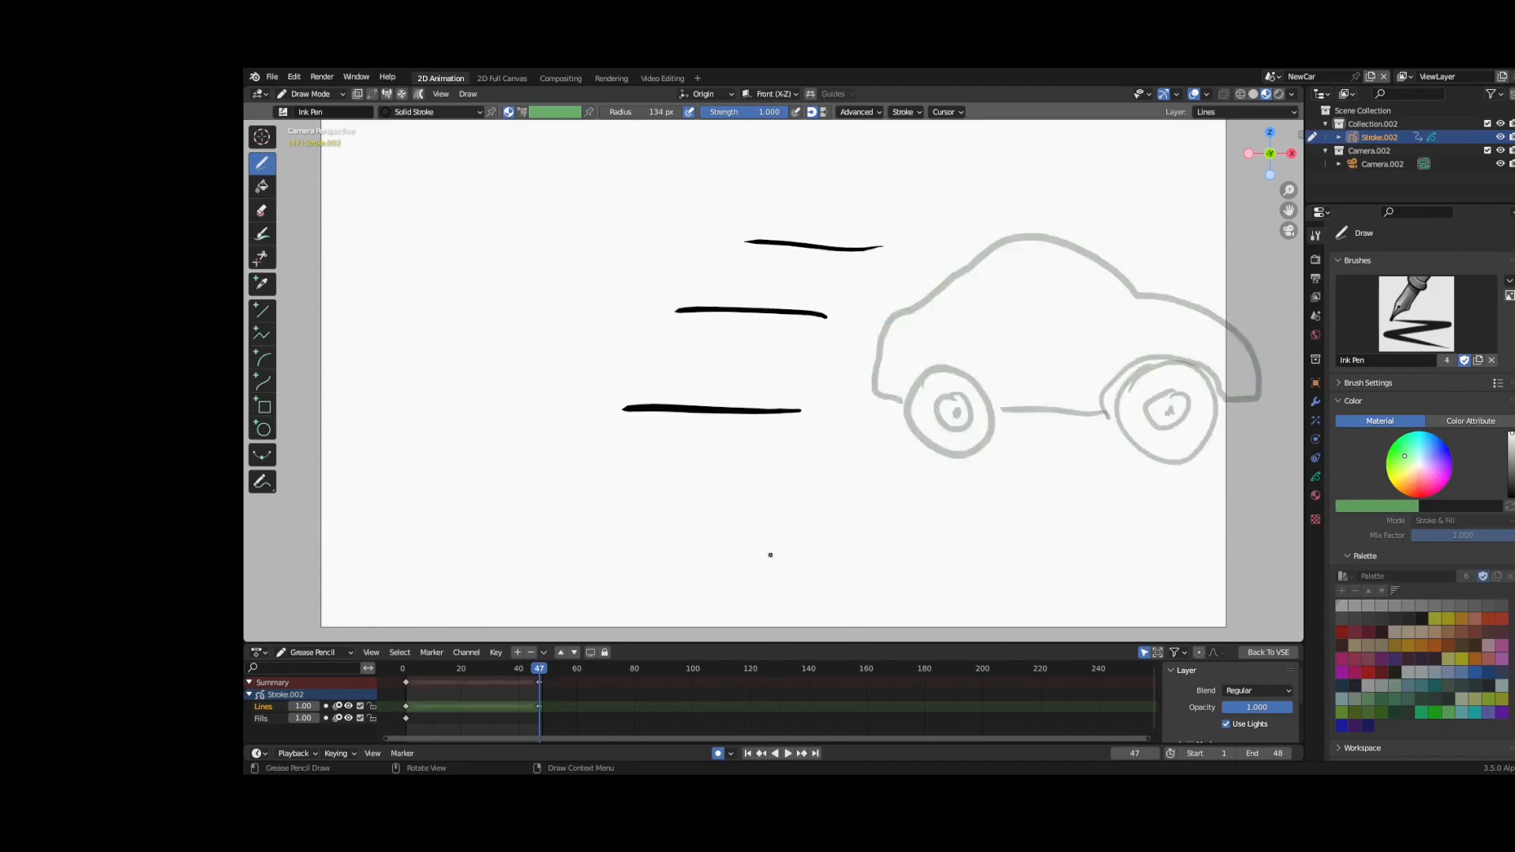
- Check the speed-line frame in the sequencer preview and reopen the NewCar scene
click(1265, 652)
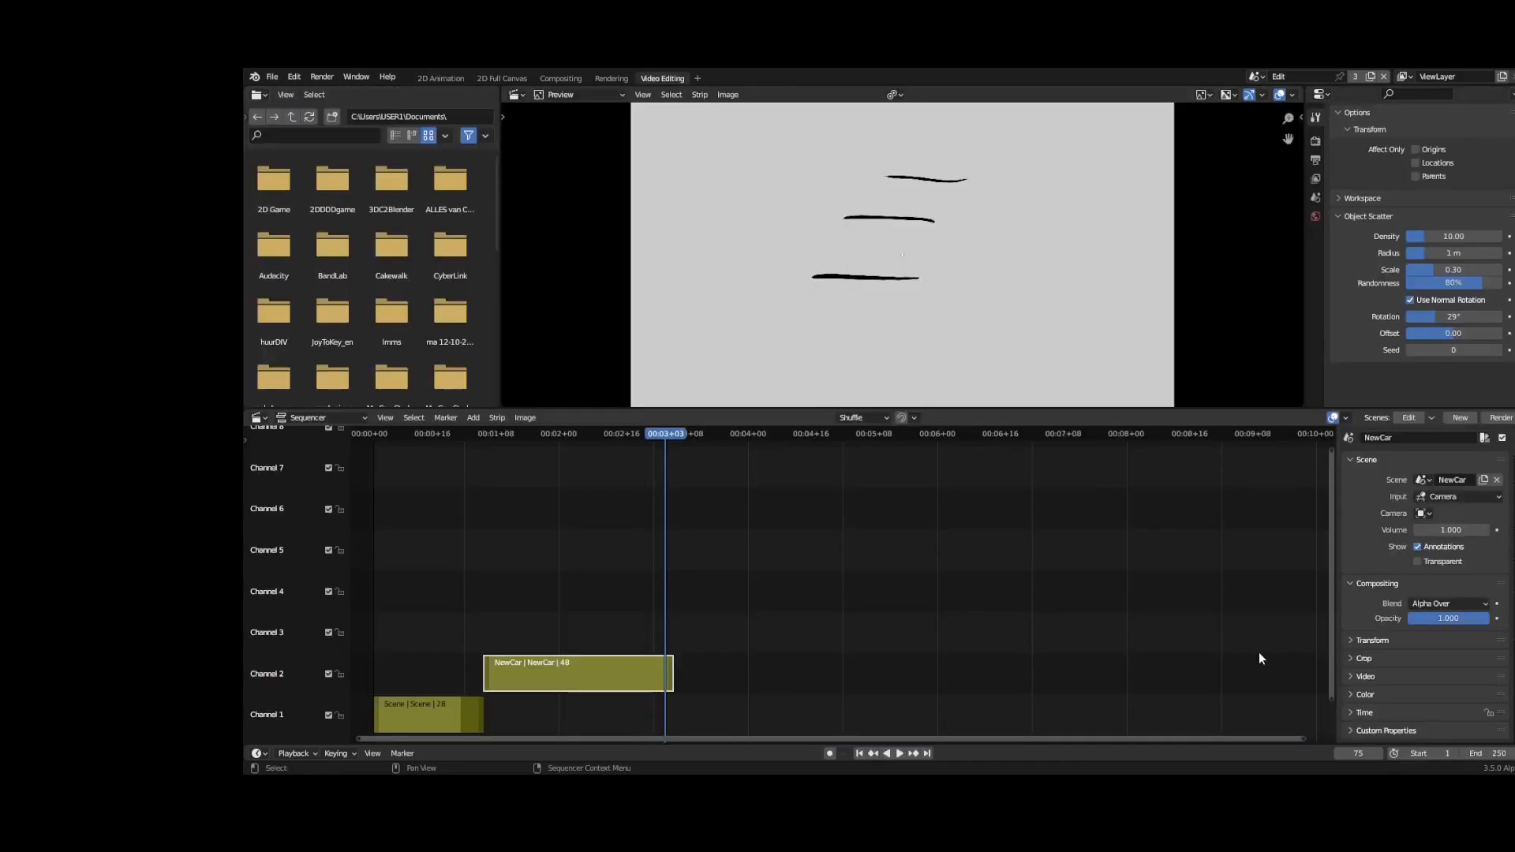
key(Tab)
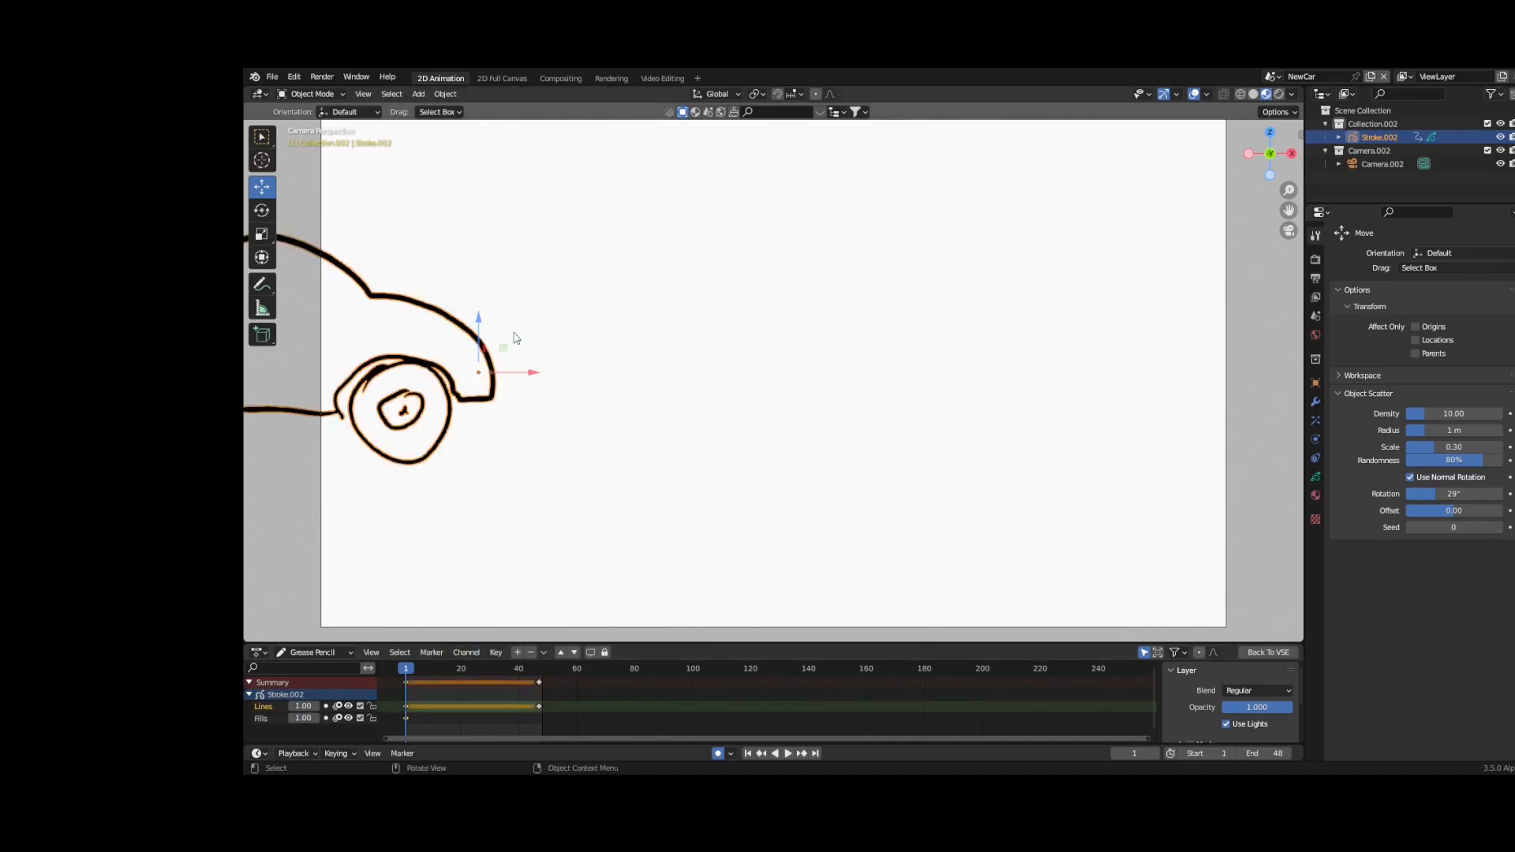
- Shift the car slightly toward the canvas centre along X at frame 1, keyframe its location, and check the motion up to frame 47
drag(533, 374, 559, 388)
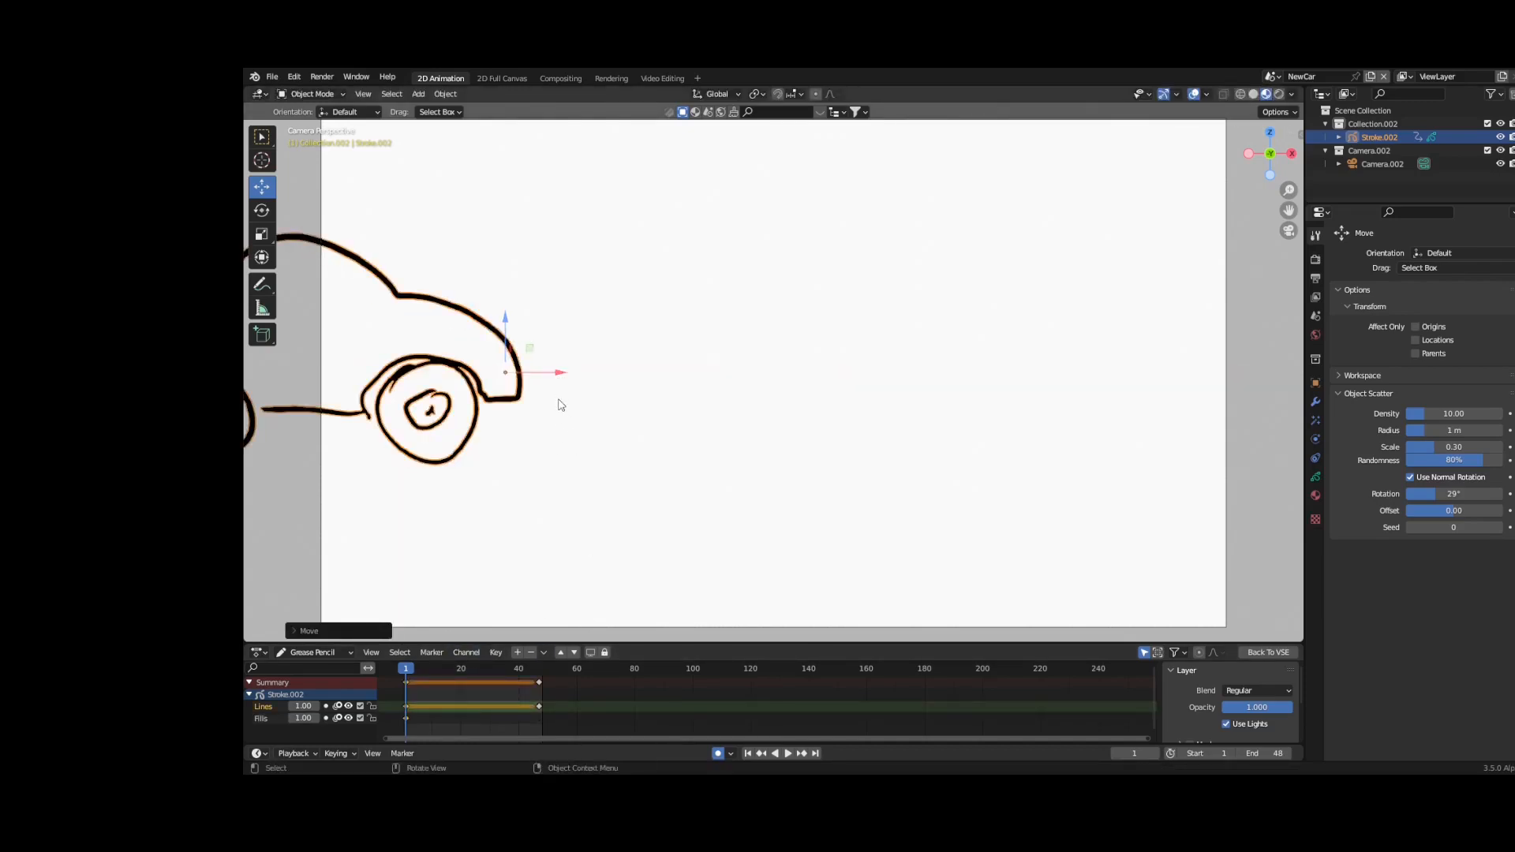
key(i)
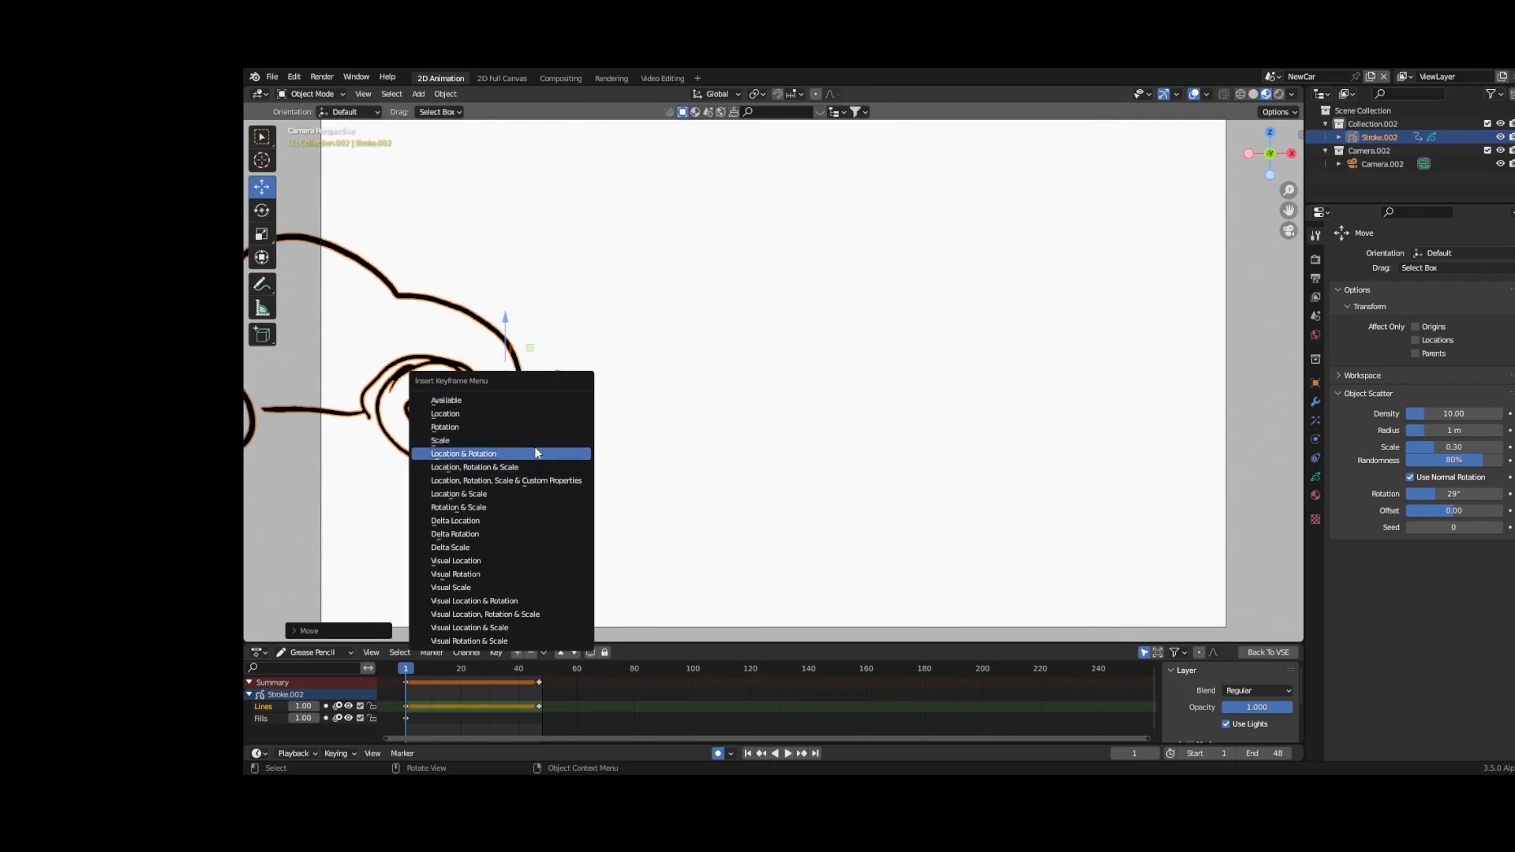
click(529, 415)
drag(406, 669, 534, 670)
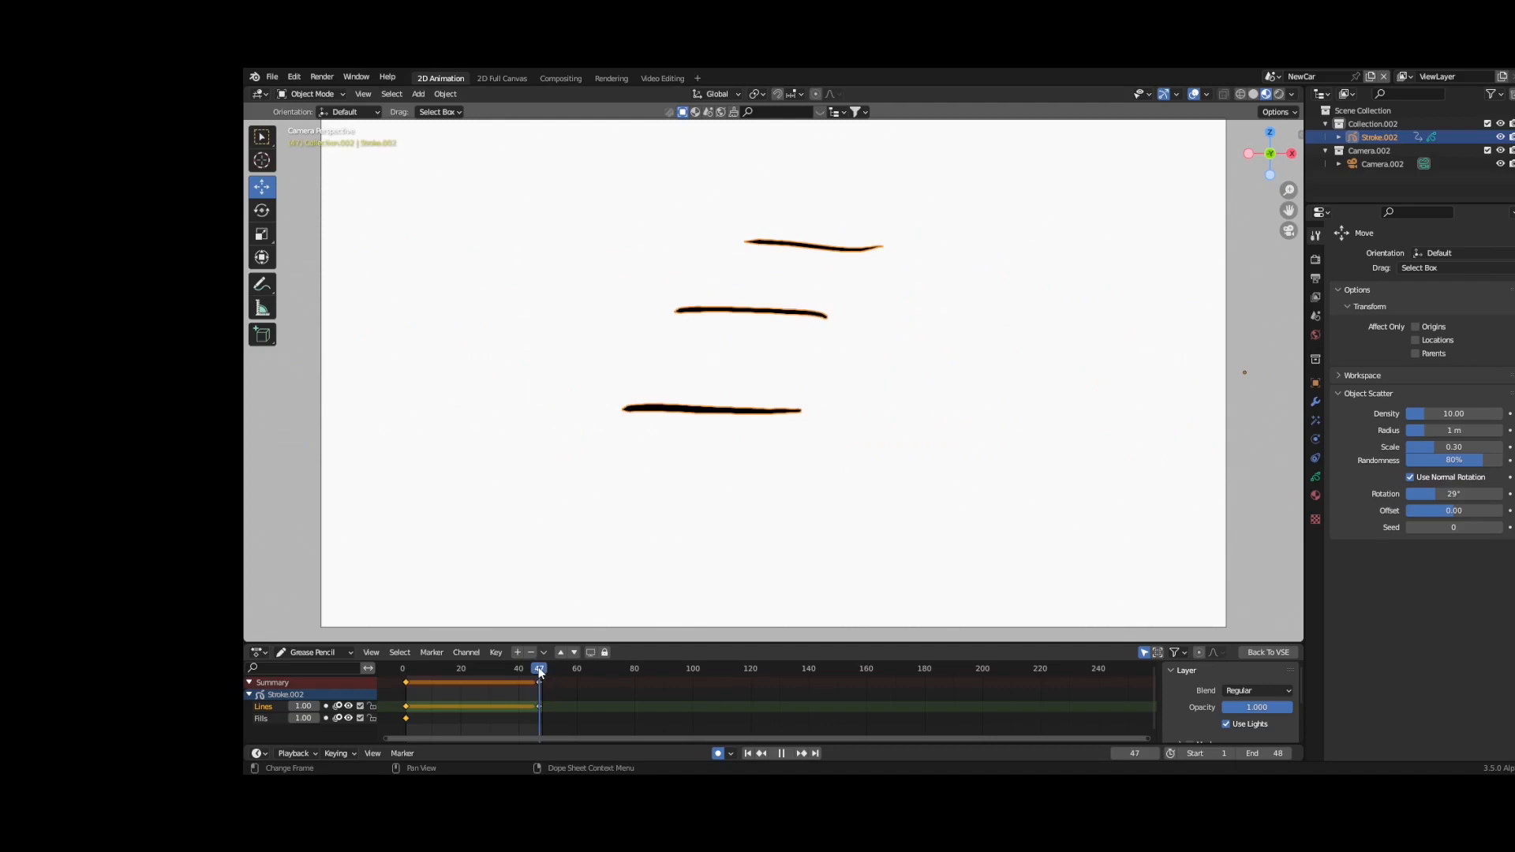
right_click(747, 439)
click(744, 433)
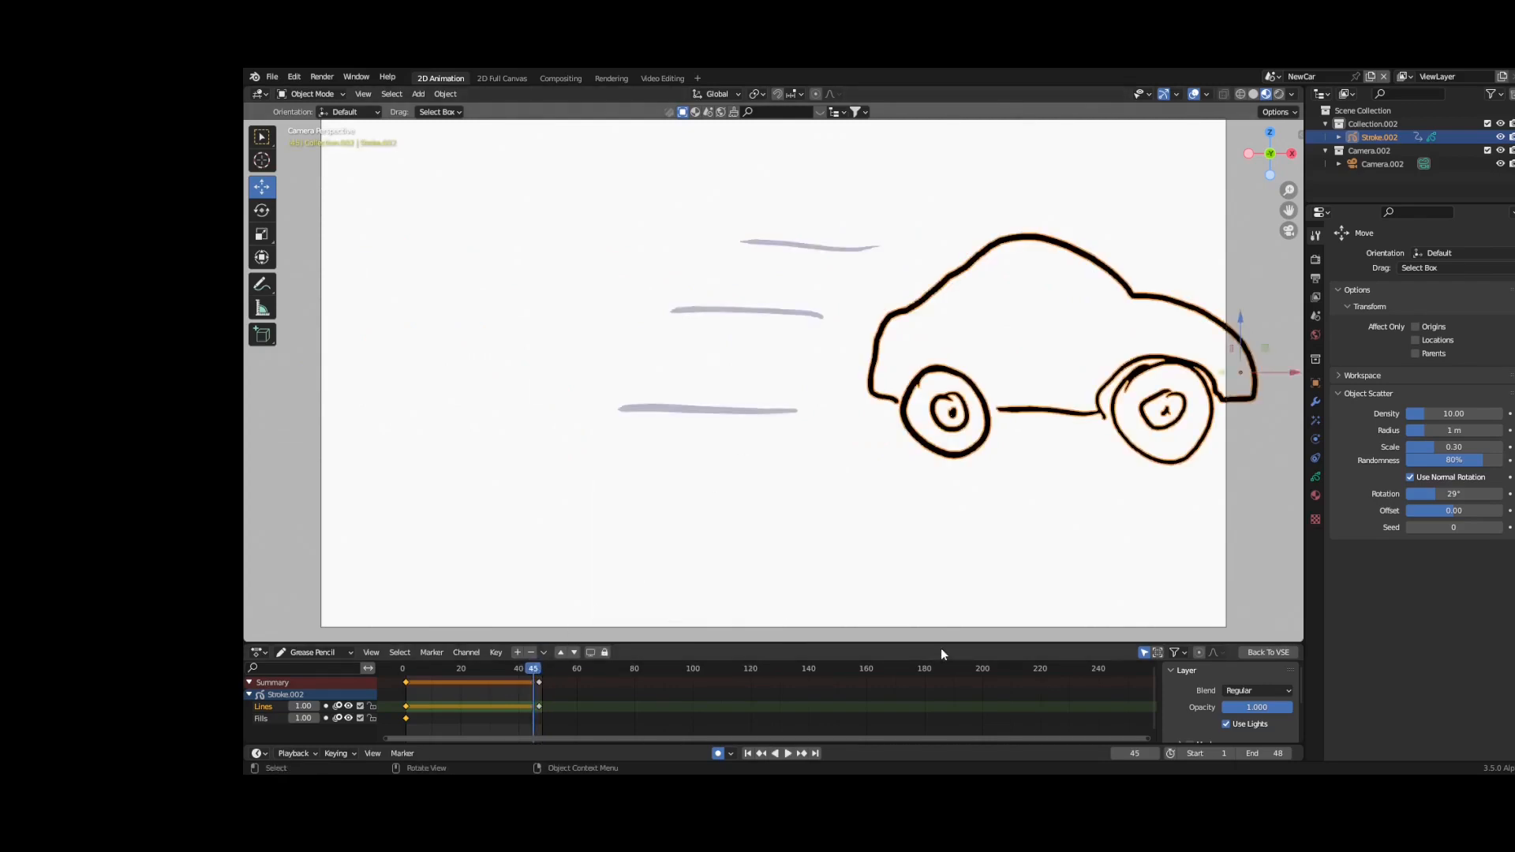
- Return to the sequencer and play back the transition from the title strip through the NewCar strip
click(1267, 652)
drag(683, 434, 512, 473)
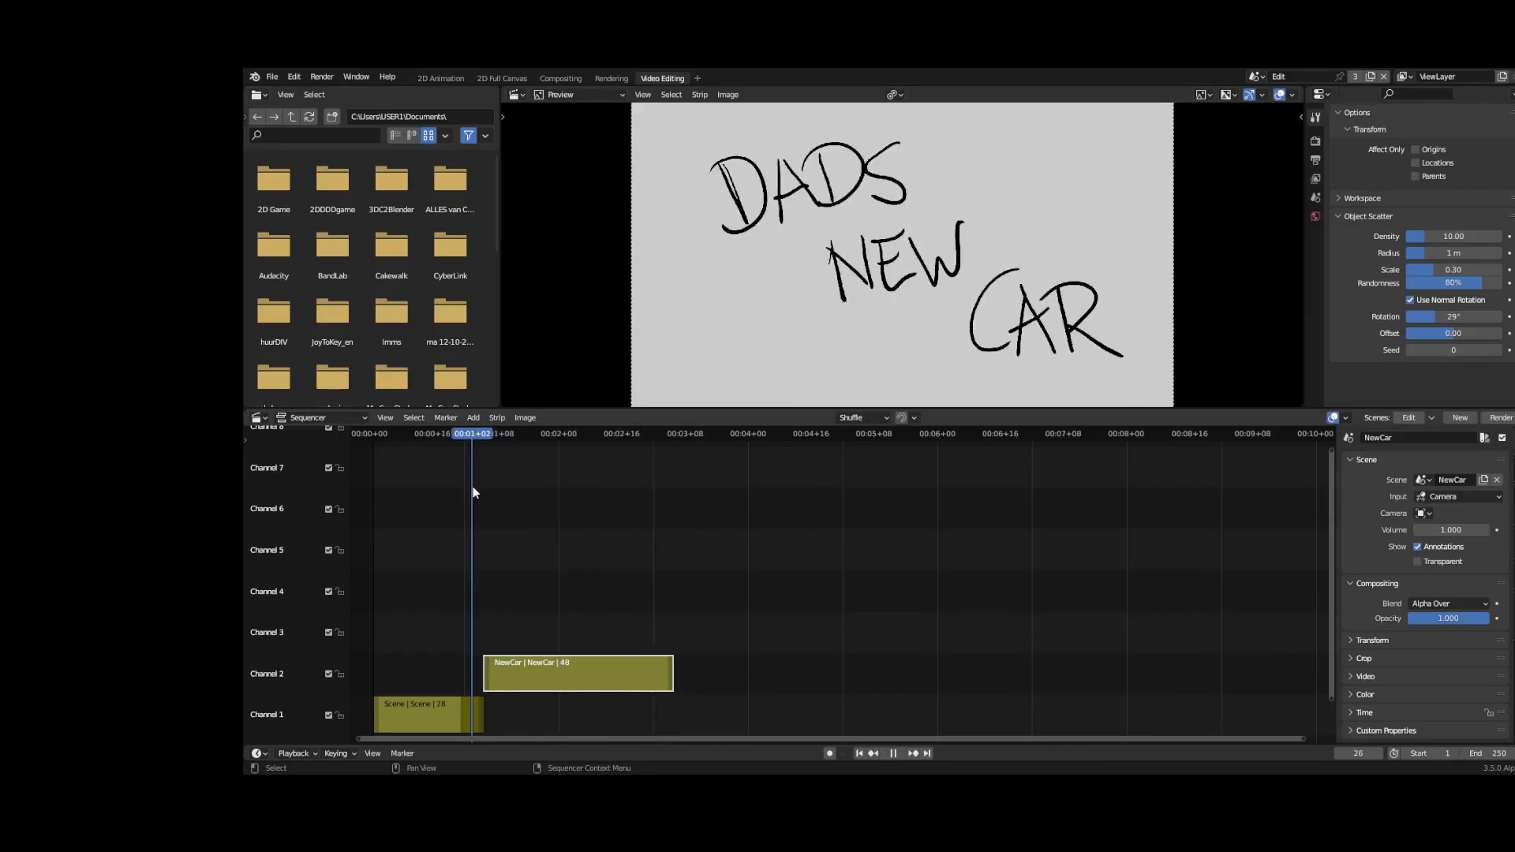
key(space)
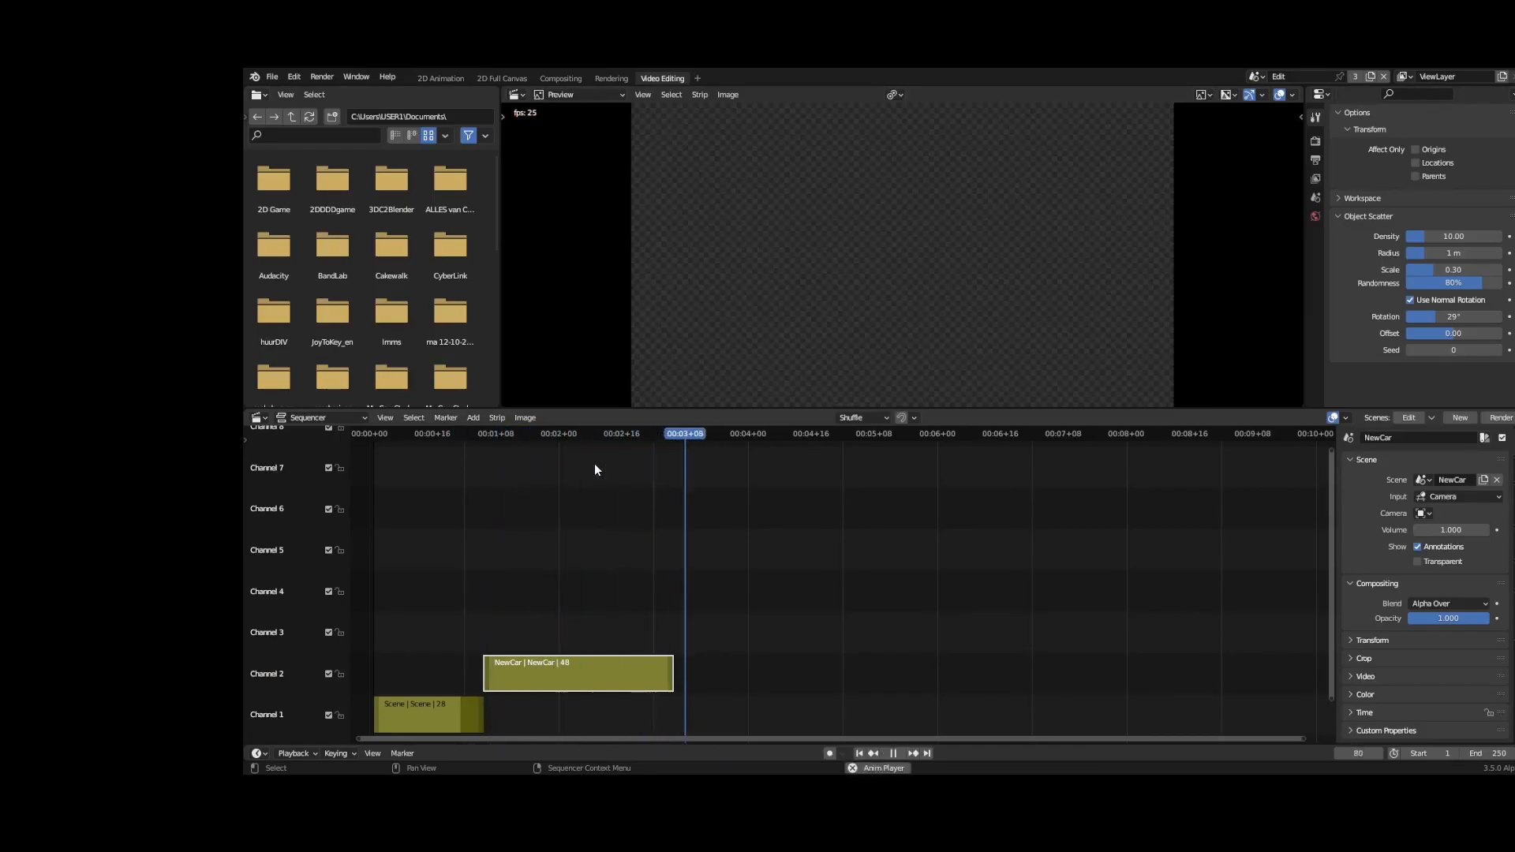
key(space)
- Add a new scene named enjoy at frame 77, the end of the NewCar strip, and open it for drawing
drag(699, 440, 672, 444)
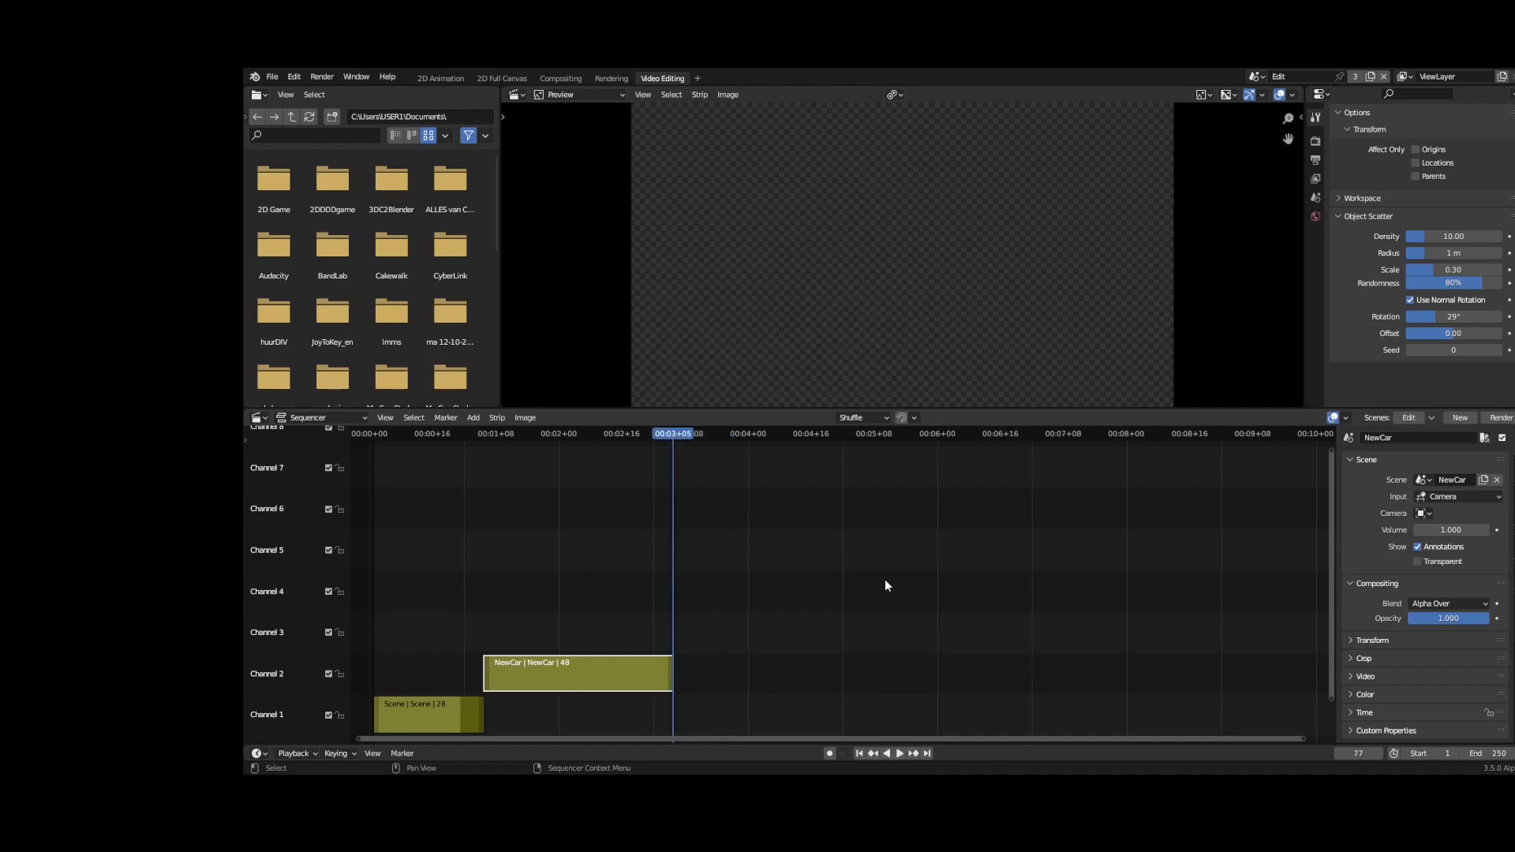
click(1453, 417)
click(1415, 437)
text(enjoy)
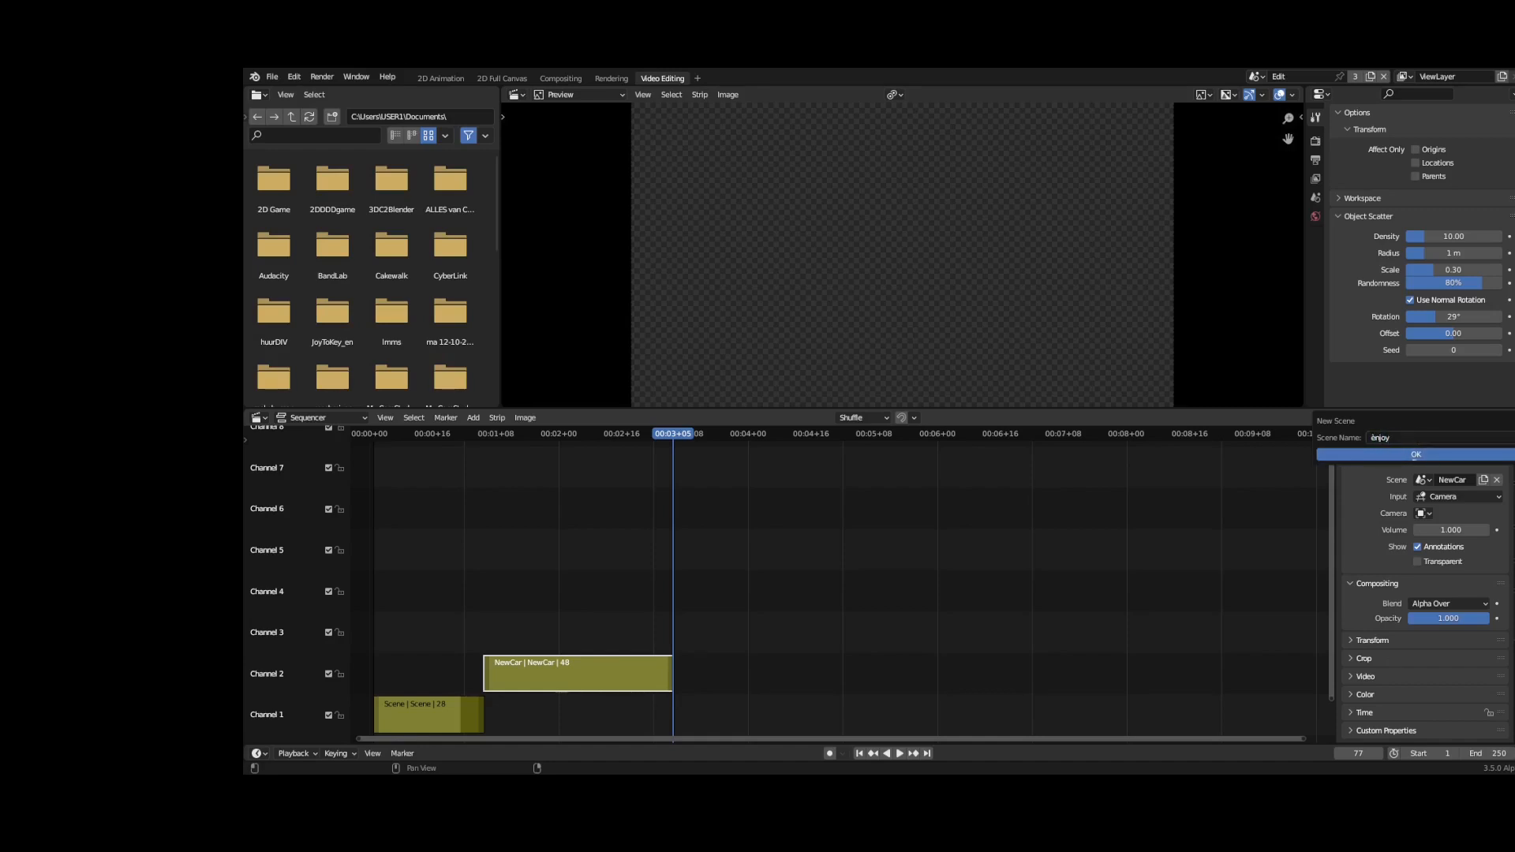
key(Return)
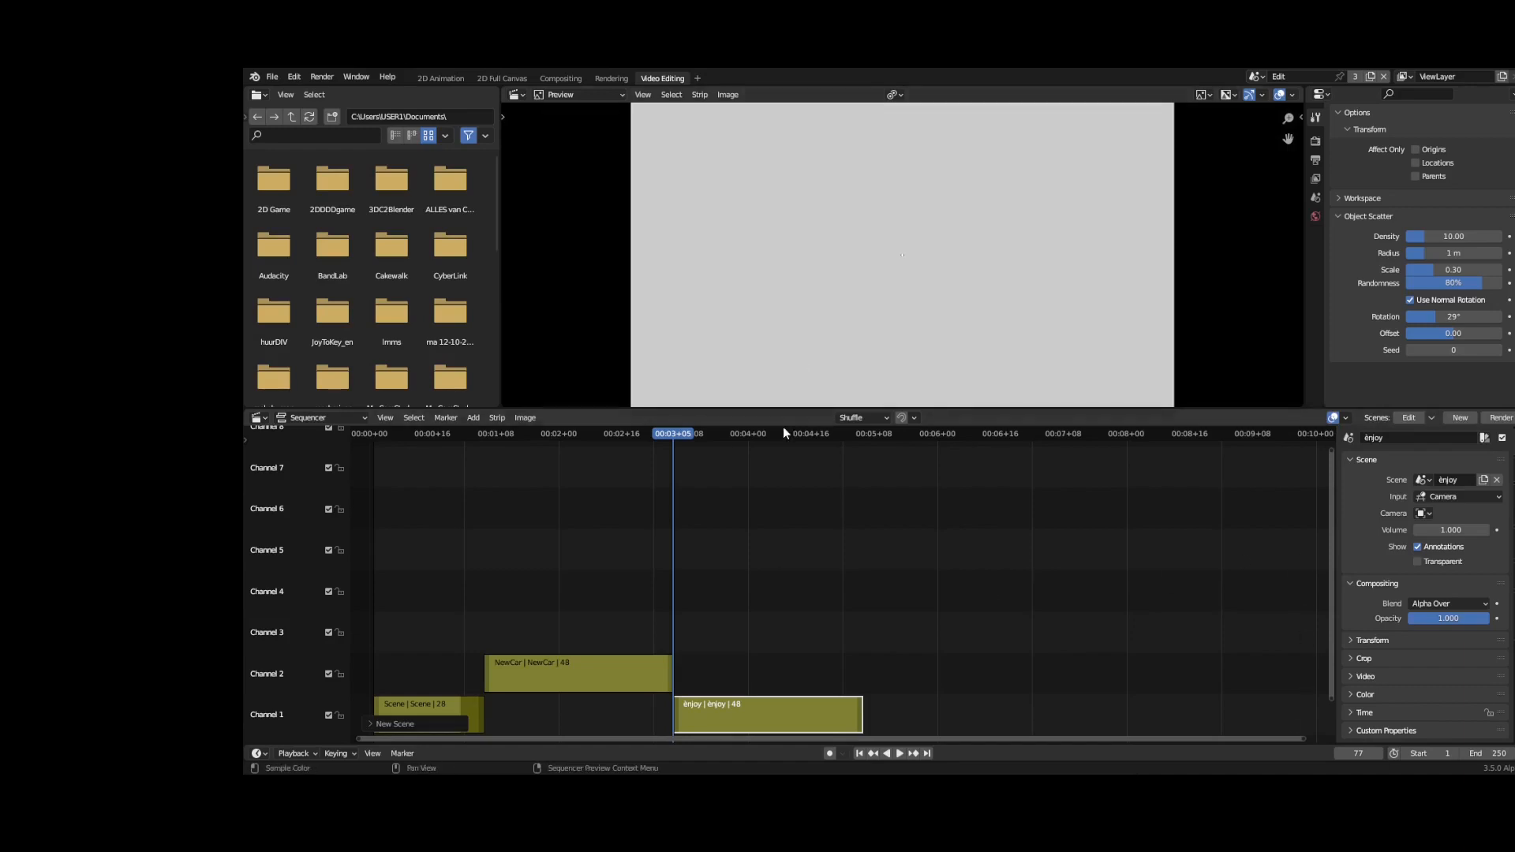
click(1408, 417)
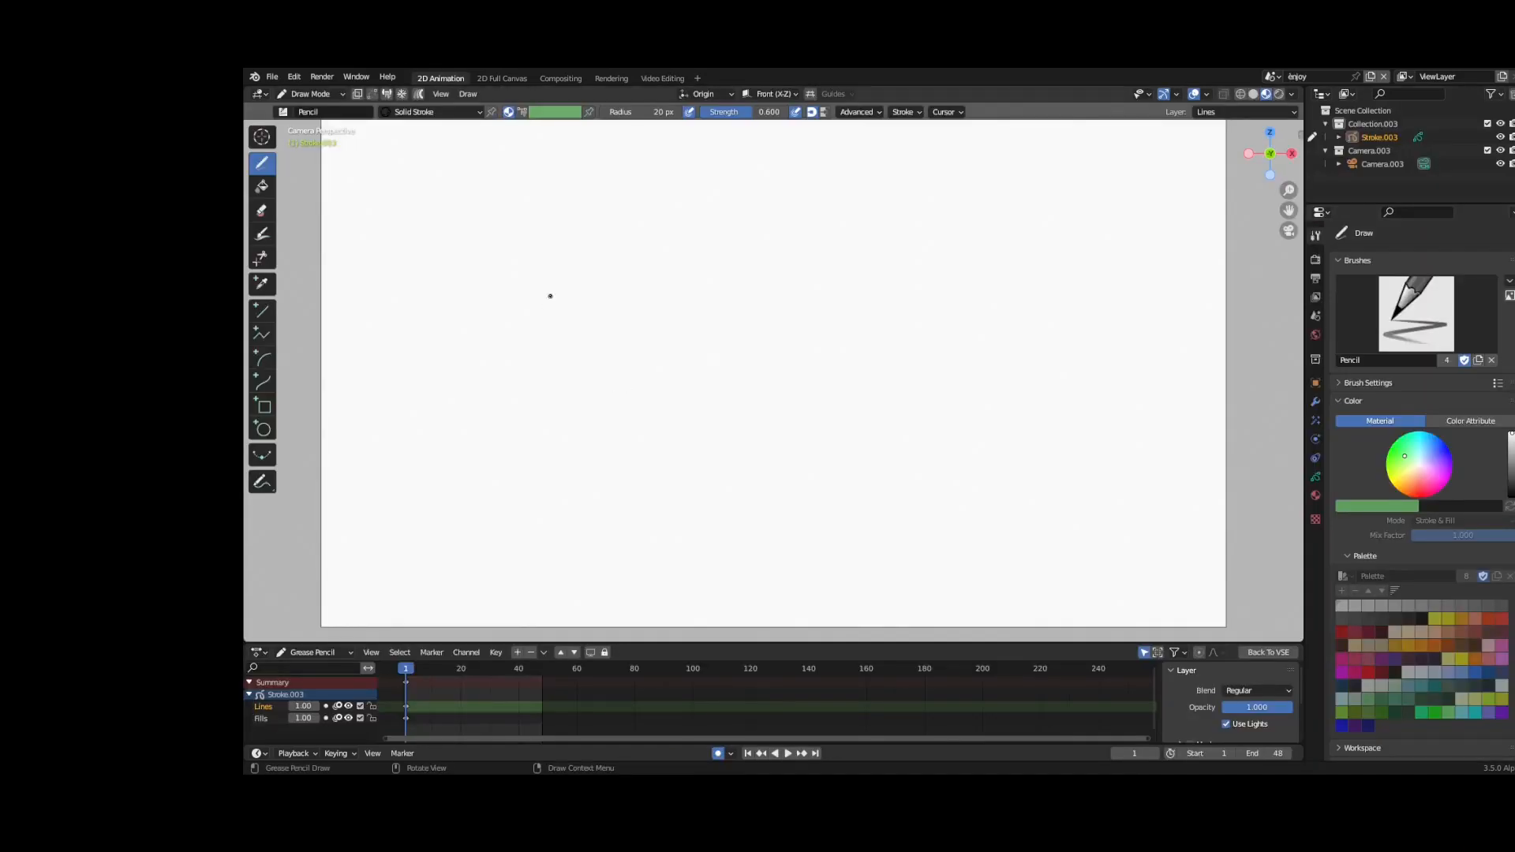
drag(581, 299, 576, 318)
click(294, 77)
click(303, 93)
- Choose the Ink Pen brush and draw the driver's profile face with eye, big nose, mouth, ear and hair tuft at the canvas's left edge
click(1416, 315)
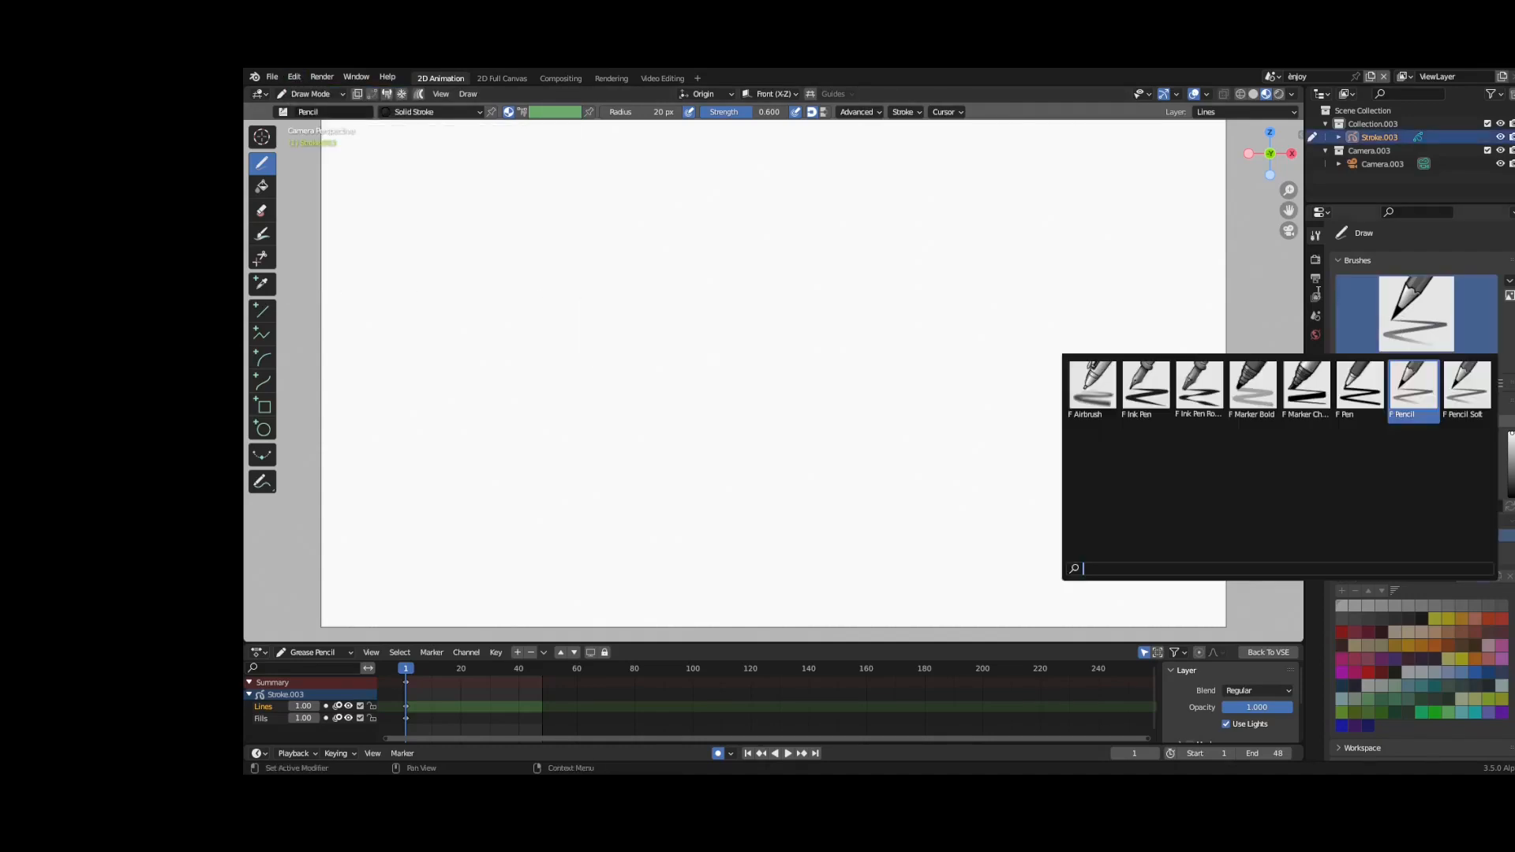
click(1141, 386)
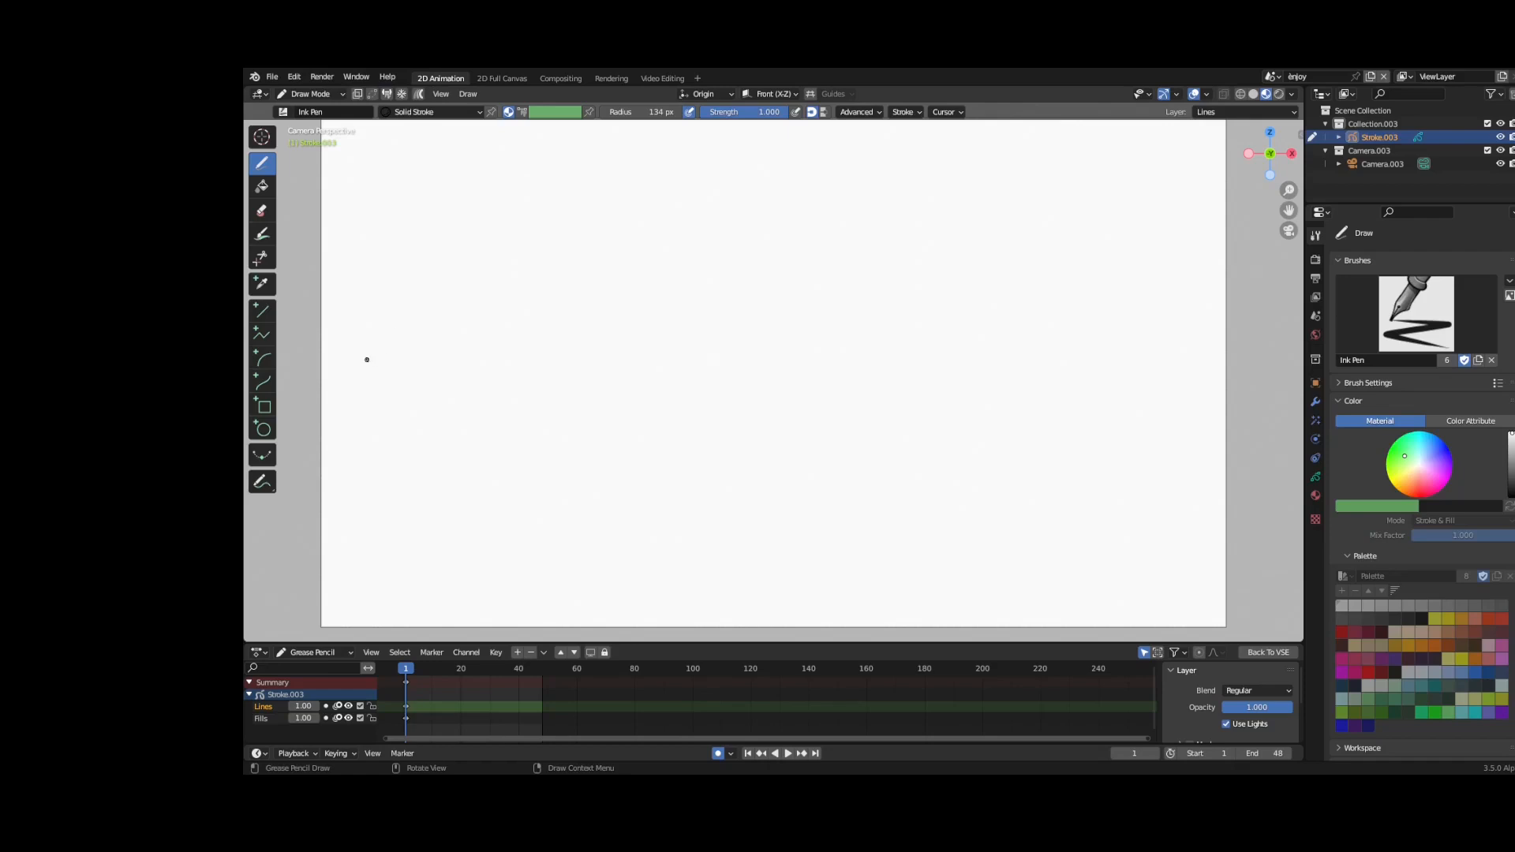
mouse_move(403, 346)
mouse_down()
mouse_move(443, 340)
mouse_move(392, 335)
mouse_move(379, 367)
mouse_move(398, 407)
mouse_up()
drag(374, 330, 379, 328)
drag(367, 260, 410, 320)
drag(359, 251, 330, 240)
mouse_move(348, 338)
mouse_down()
mouse_move(323, 365)
mouse_move(350, 378)
mouse_up()
drag(328, 356, 351, 356)
- Draw the driver's shoulders and outstretched arms with the hands gripping a steering wheel
mouse_move(398, 408)
mouse_down()
mouse_move(369, 411)
mouse_move(381, 441)
mouse_move(358, 440)
mouse_move(388, 451)
mouse_move(346, 447)
mouse_move(358, 433)
mouse_move(400, 457)
mouse_move(392, 439)
mouse_move(430, 512)
mouse_move(410, 538)
mouse_move(501, 489)
mouse_up()
drag(433, 545, 560, 498)
mouse_move(552, 479)
mouse_down()
mouse_move(546, 426)
mouse_move(519, 464)
mouse_up()
drag(535, 423, 540, 459)
mouse_move(531, 515)
mouse_down()
mouse_move(520, 543)
mouse_move(508, 517)
mouse_up()
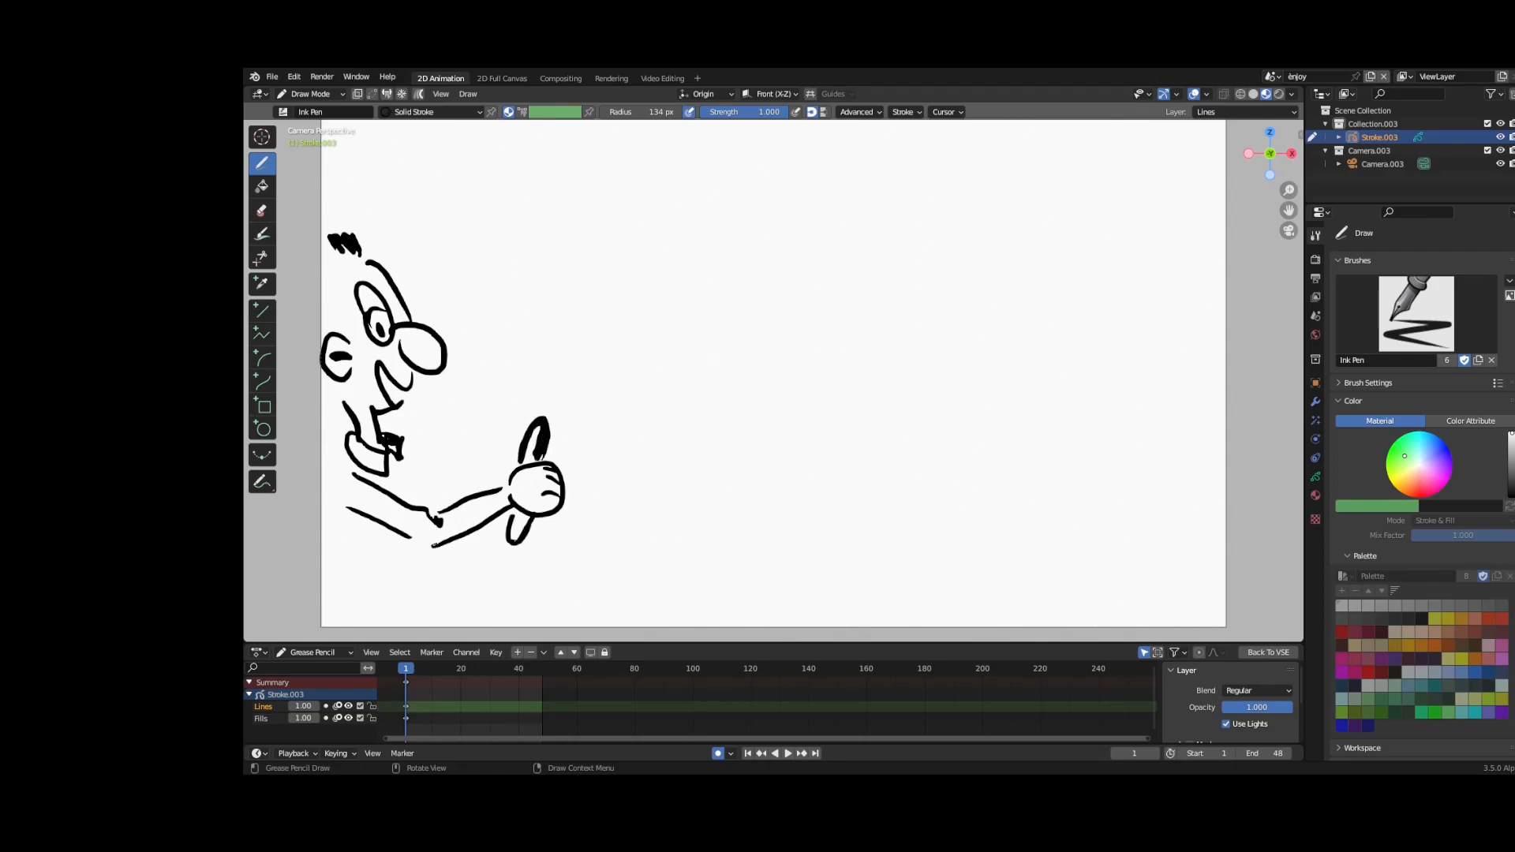
mouse_move(512, 451)
mouse_down()
mouse_move(509, 471)
mouse_move(391, 475)
mouse_move(397, 497)
mouse_move(443, 497)
mouse_move(434, 484)
mouse_up()
- Draw a thick steering column, a rounded dashboard with two circular gauges, and a slanted windshield line in front of the driver
mouse_move(527, 513)
mouse_down()
mouse_move(514, 535)
mouse_move(656, 537)
mouse_up()
drag(568, 500, 660, 541)
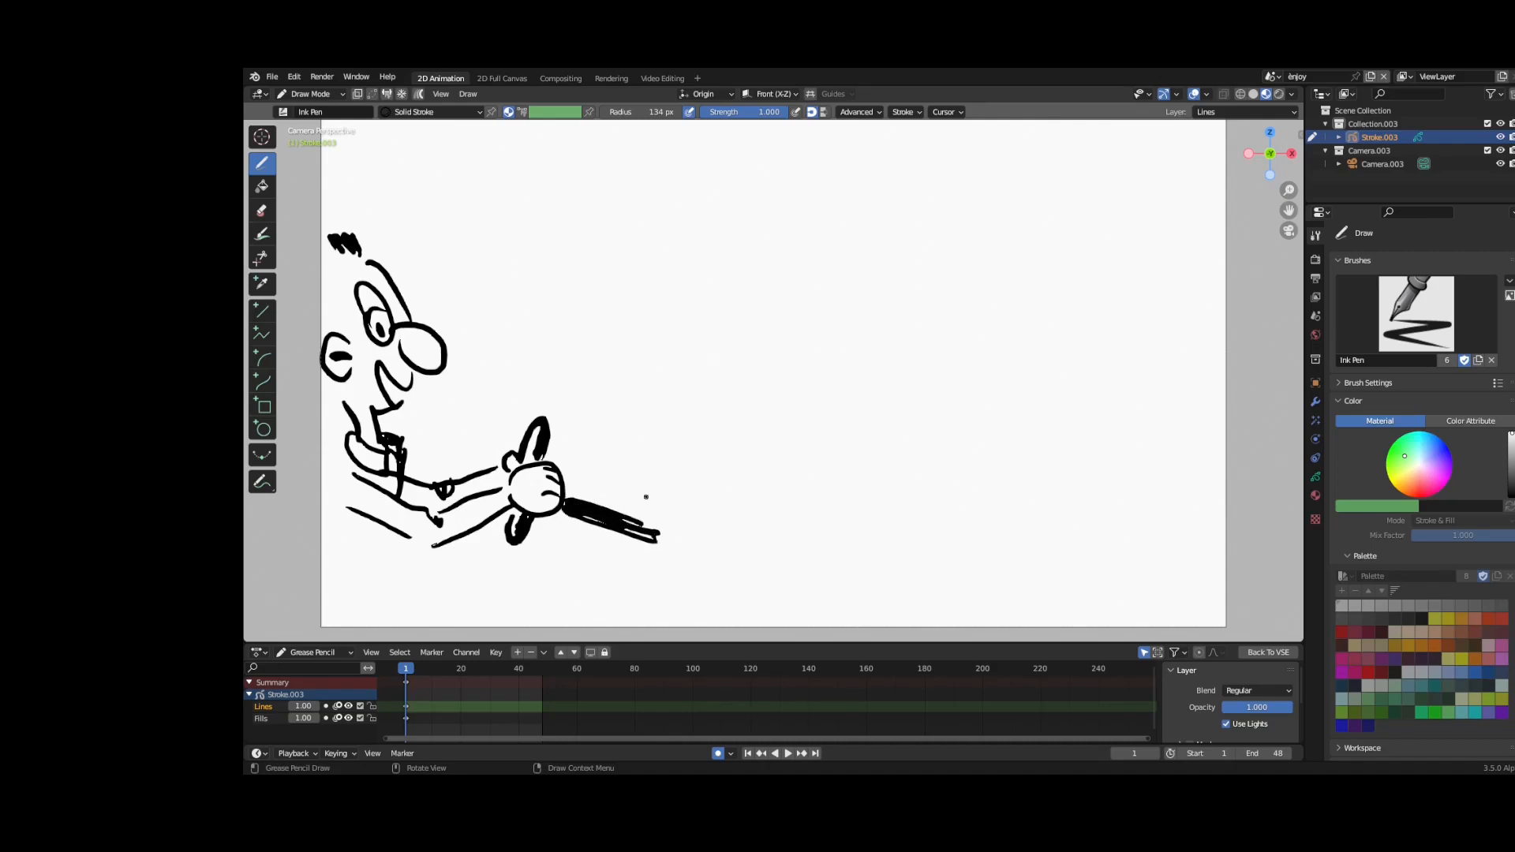
mouse_move(624, 487)
mouse_down()
mouse_move(643, 451)
mouse_move(686, 451)
mouse_move(606, 456)
mouse_up()
click(641, 472)
drag(719, 446, 742, 525)
drag(608, 430, 503, 290)
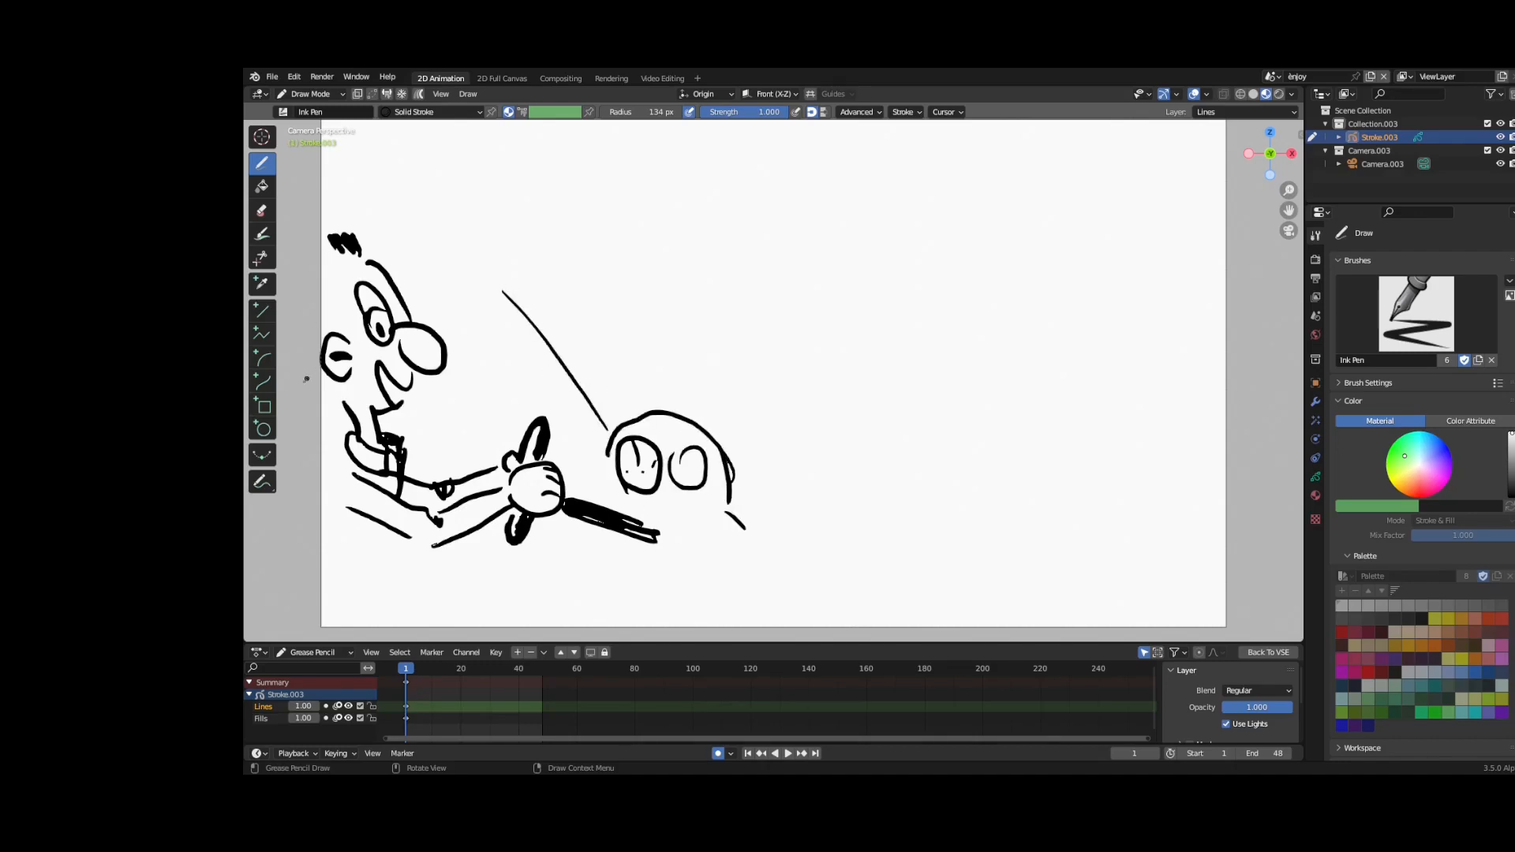
- Switch to Object Mode and keyframe the driver drawing's location at frame 1
right_click(571, 294)
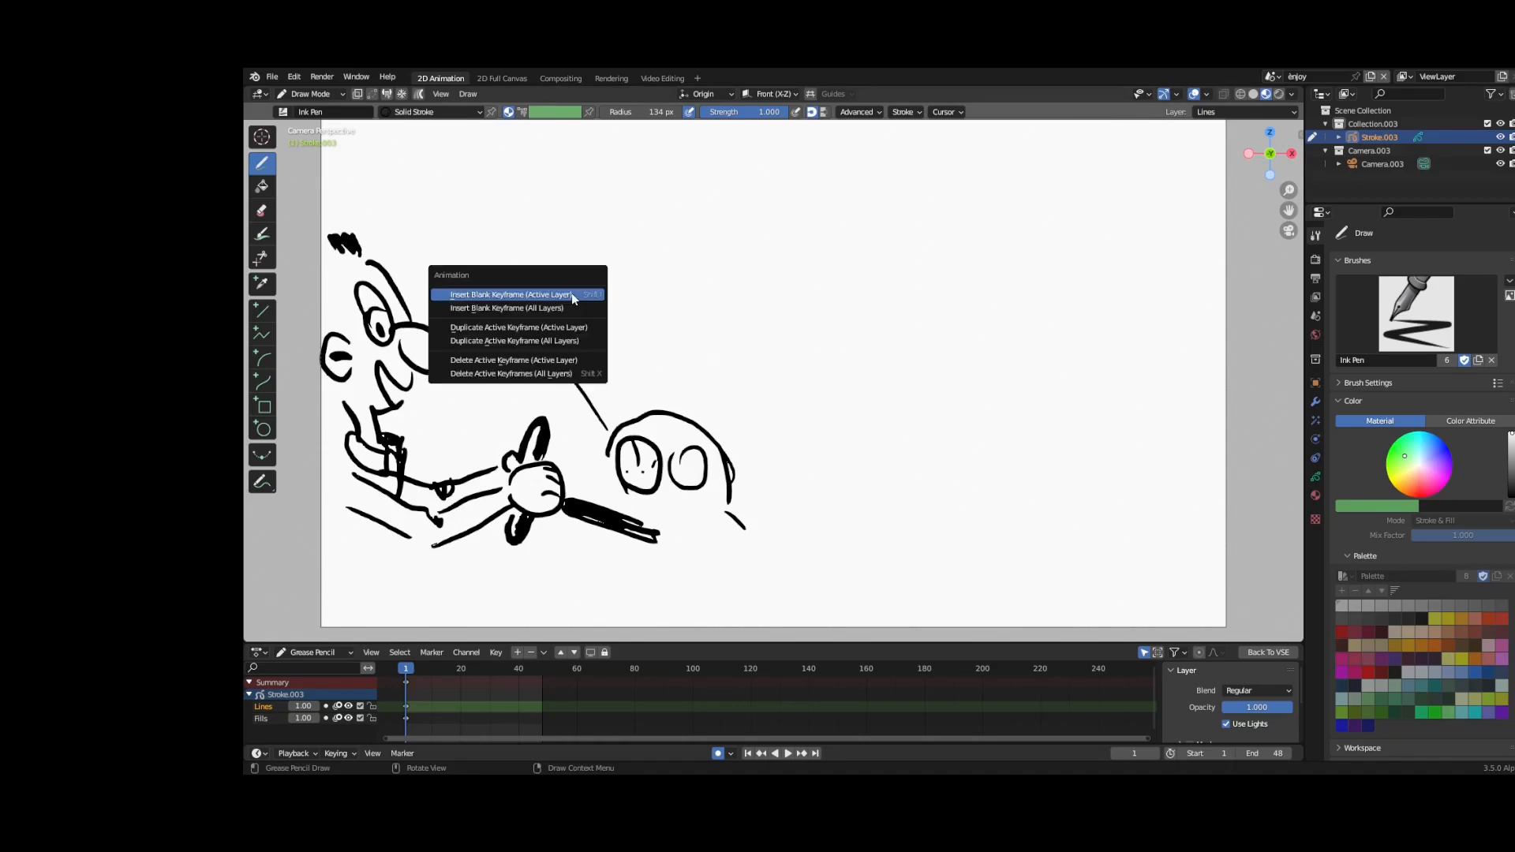
click(344, 93)
click(326, 111)
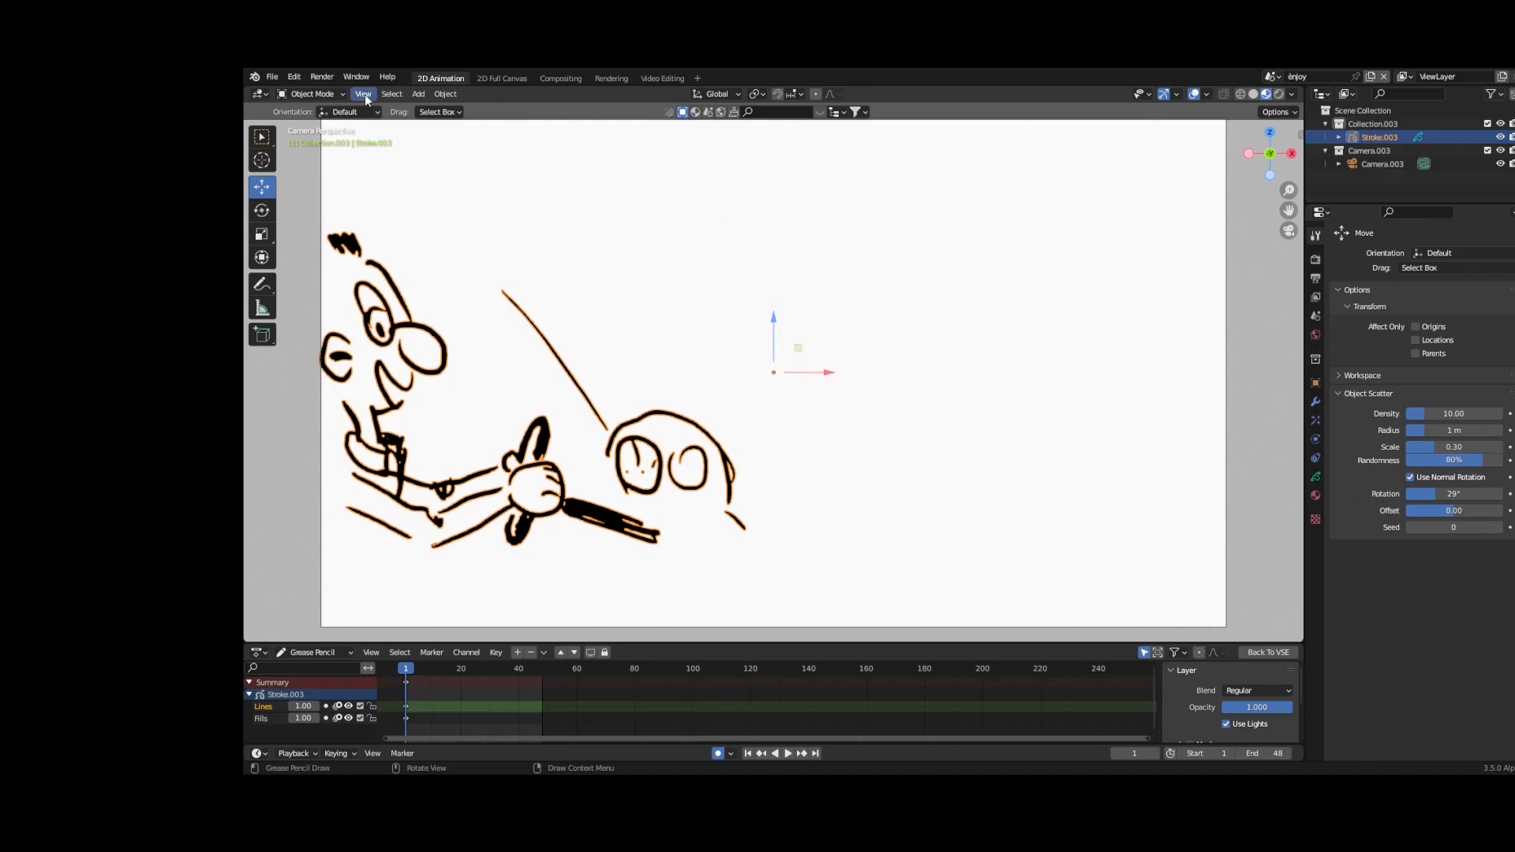
key(i)
click(496, 230)
- At frame 48, move the driver drawing along X to the canvas's right edge and keyframe its location
key(space)
key(space)
click(538, 671)
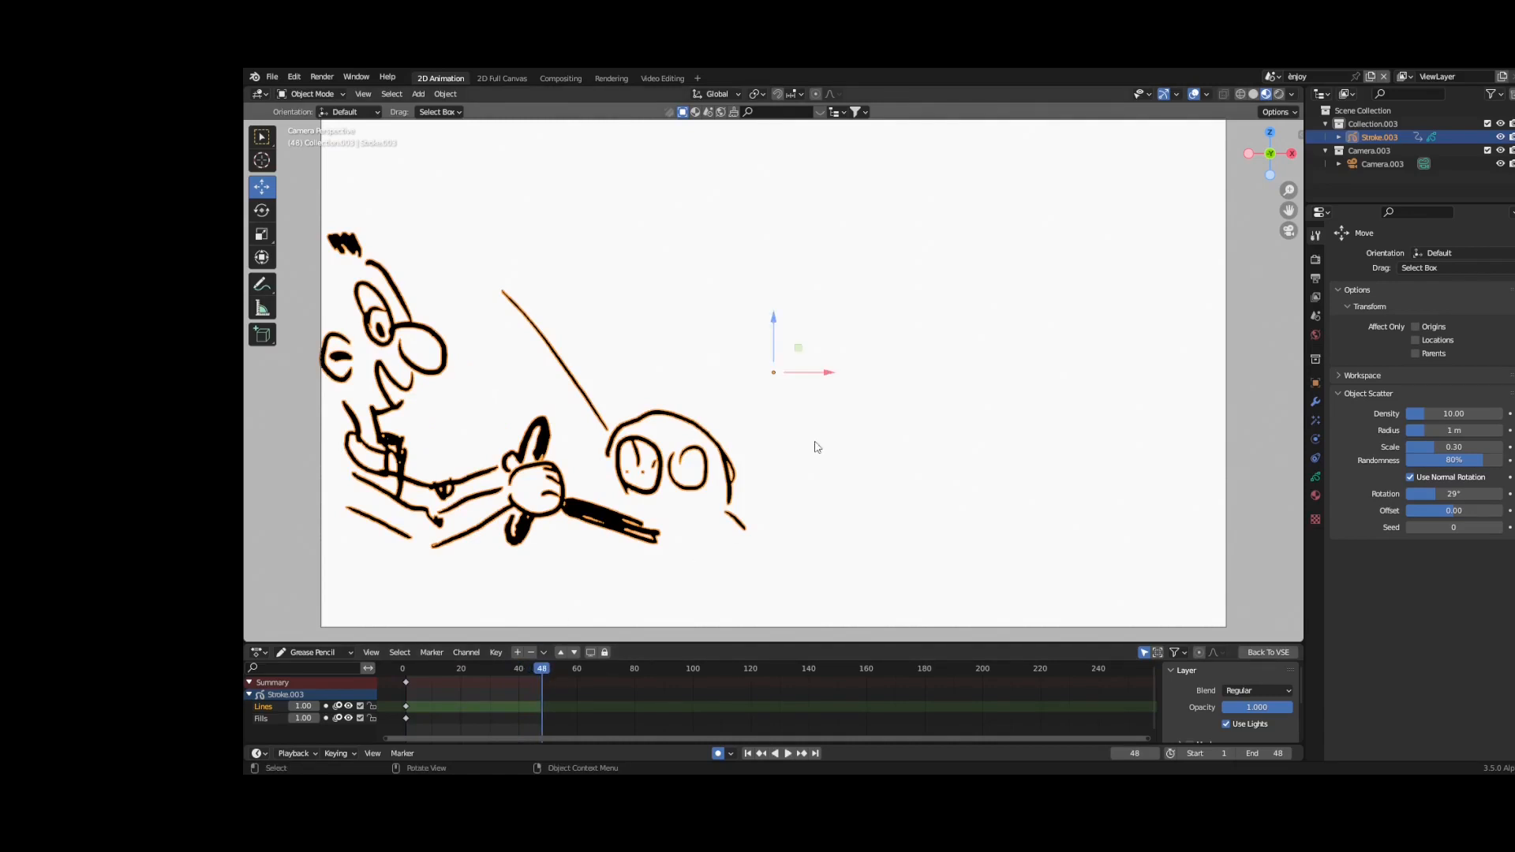
mouse_move(827, 372)
mouse_down()
mouse_move(1232, 381)
mouse_move(470, 355)
mouse_move(529, 357)
mouse_up()
key(i)
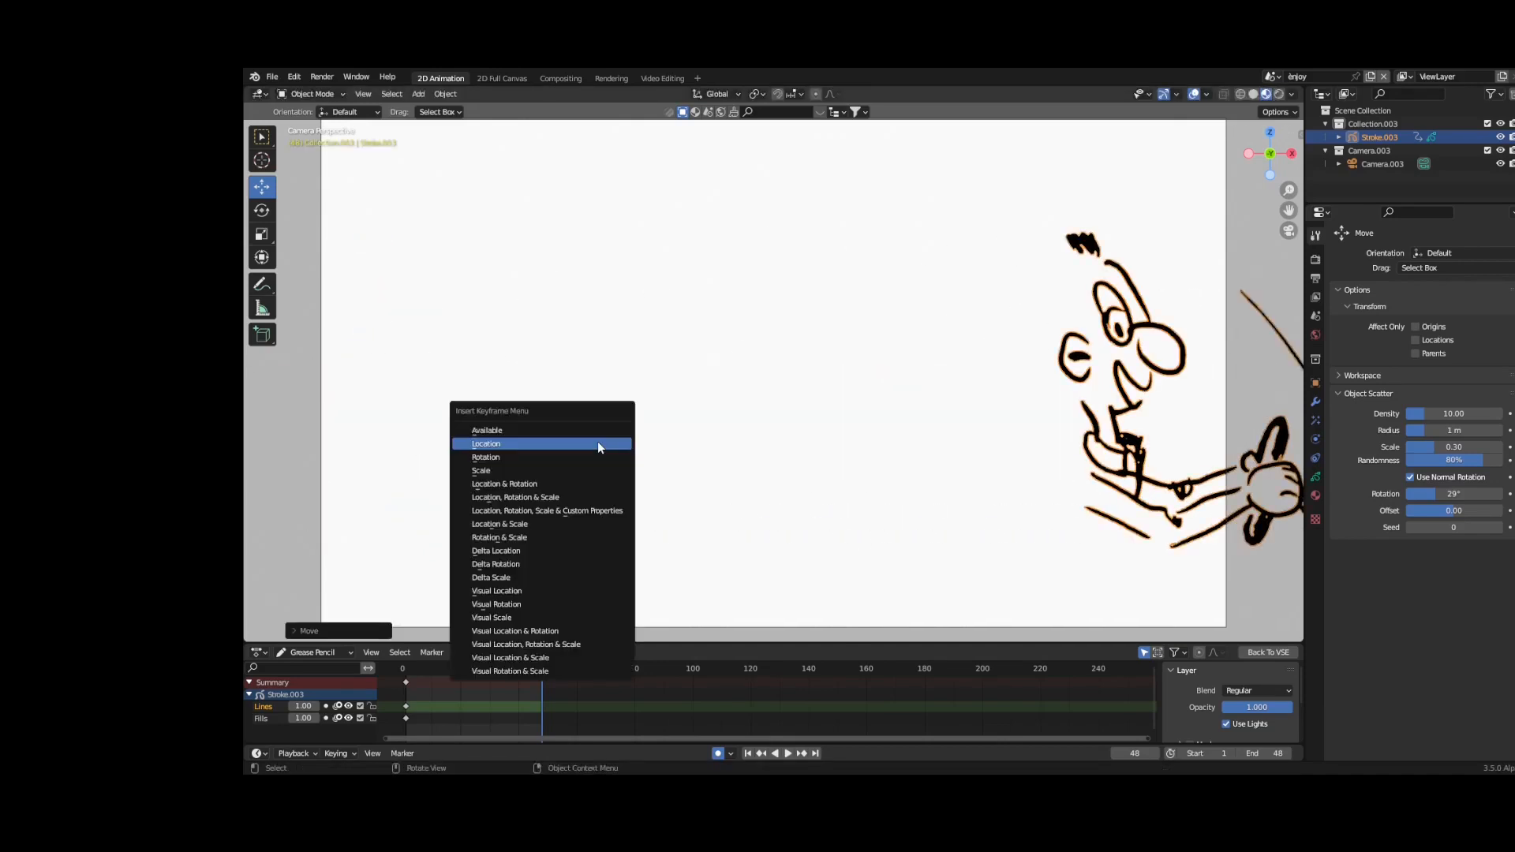
click(598, 441)
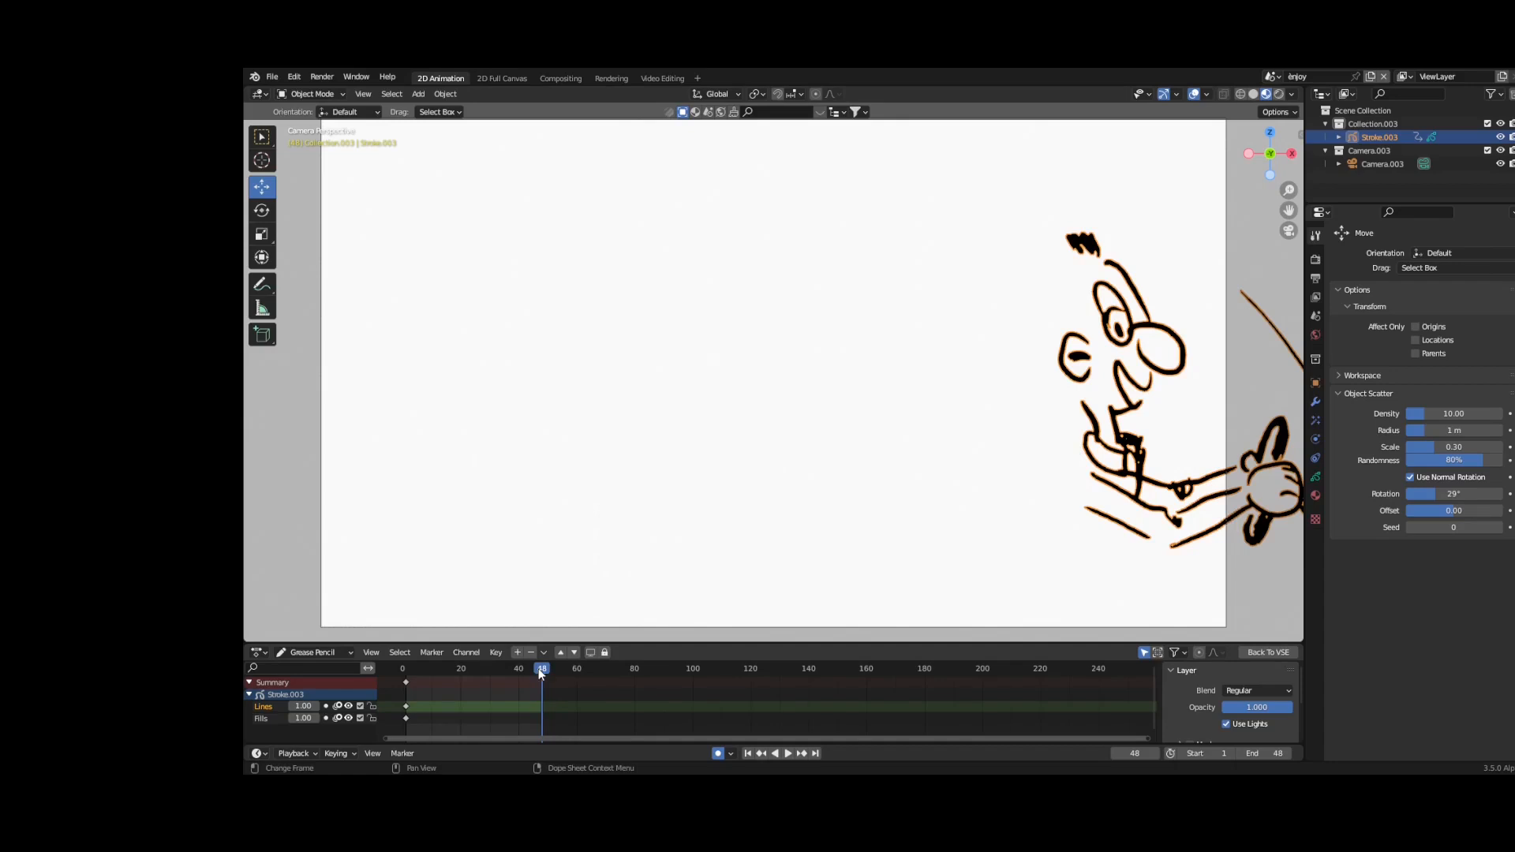
- Play back the driver animation from the start, then return to the sequencer
drag(541, 672, 393, 670)
click(787, 754)
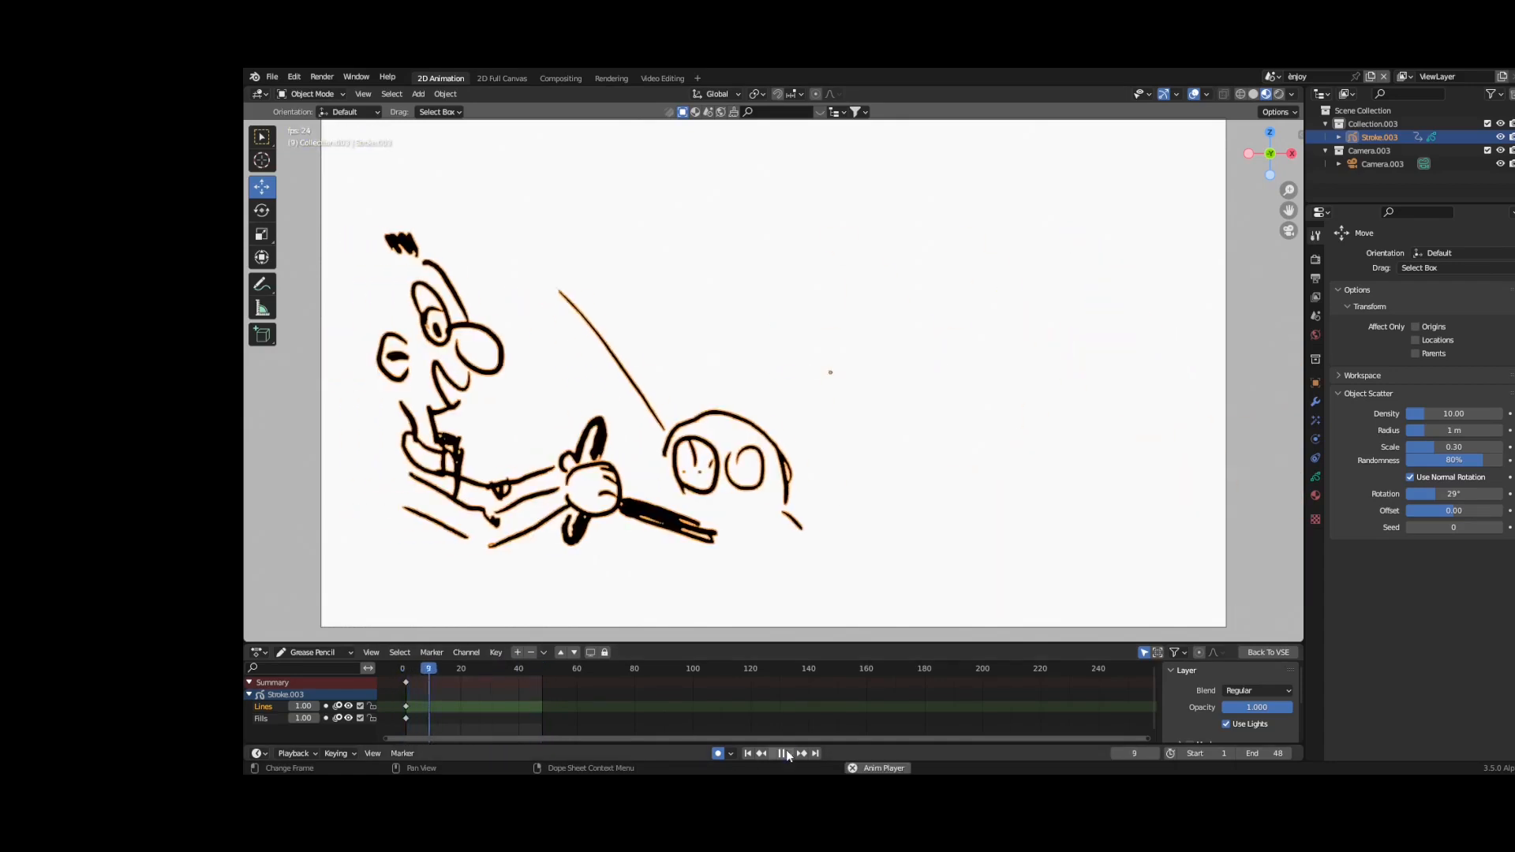
click(787, 754)
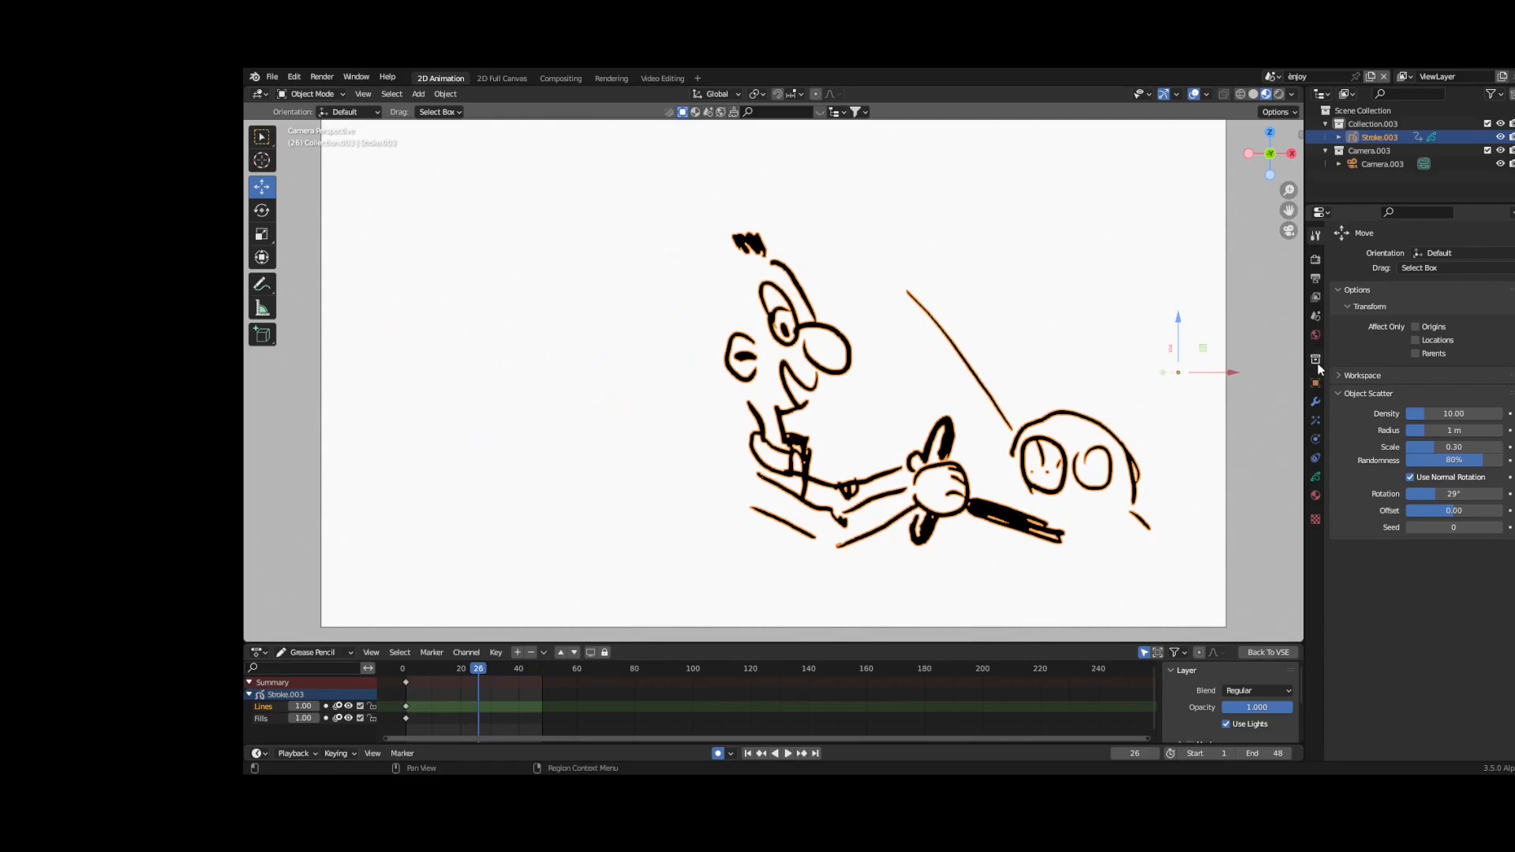
click(1268, 651)
- Add a new scene named accident at frame 125, the end of the enjoy strip, and open it for drawing
click(852, 434)
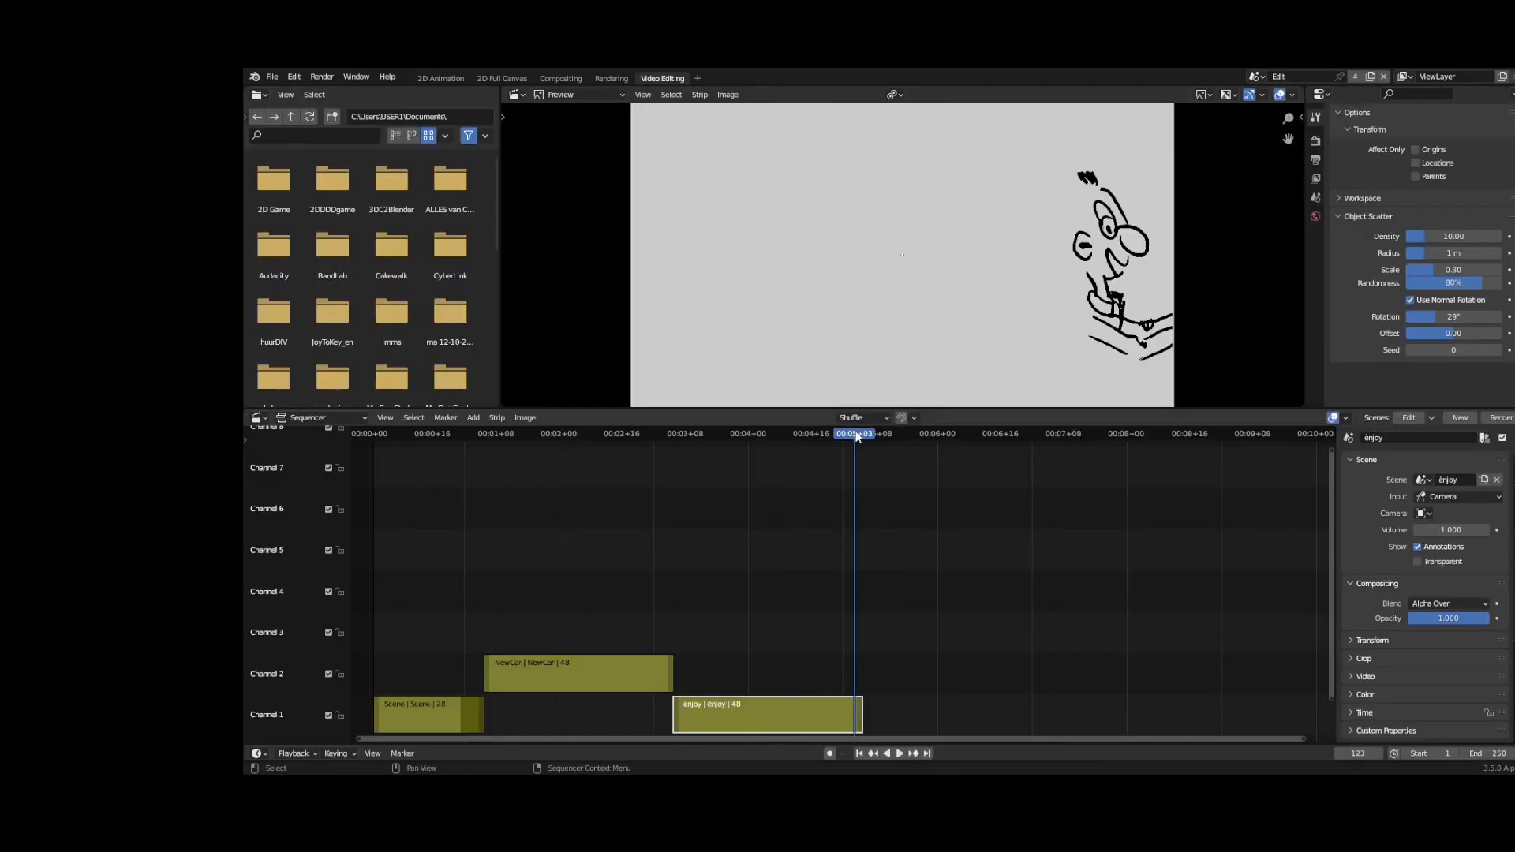
key(space)
key(space)
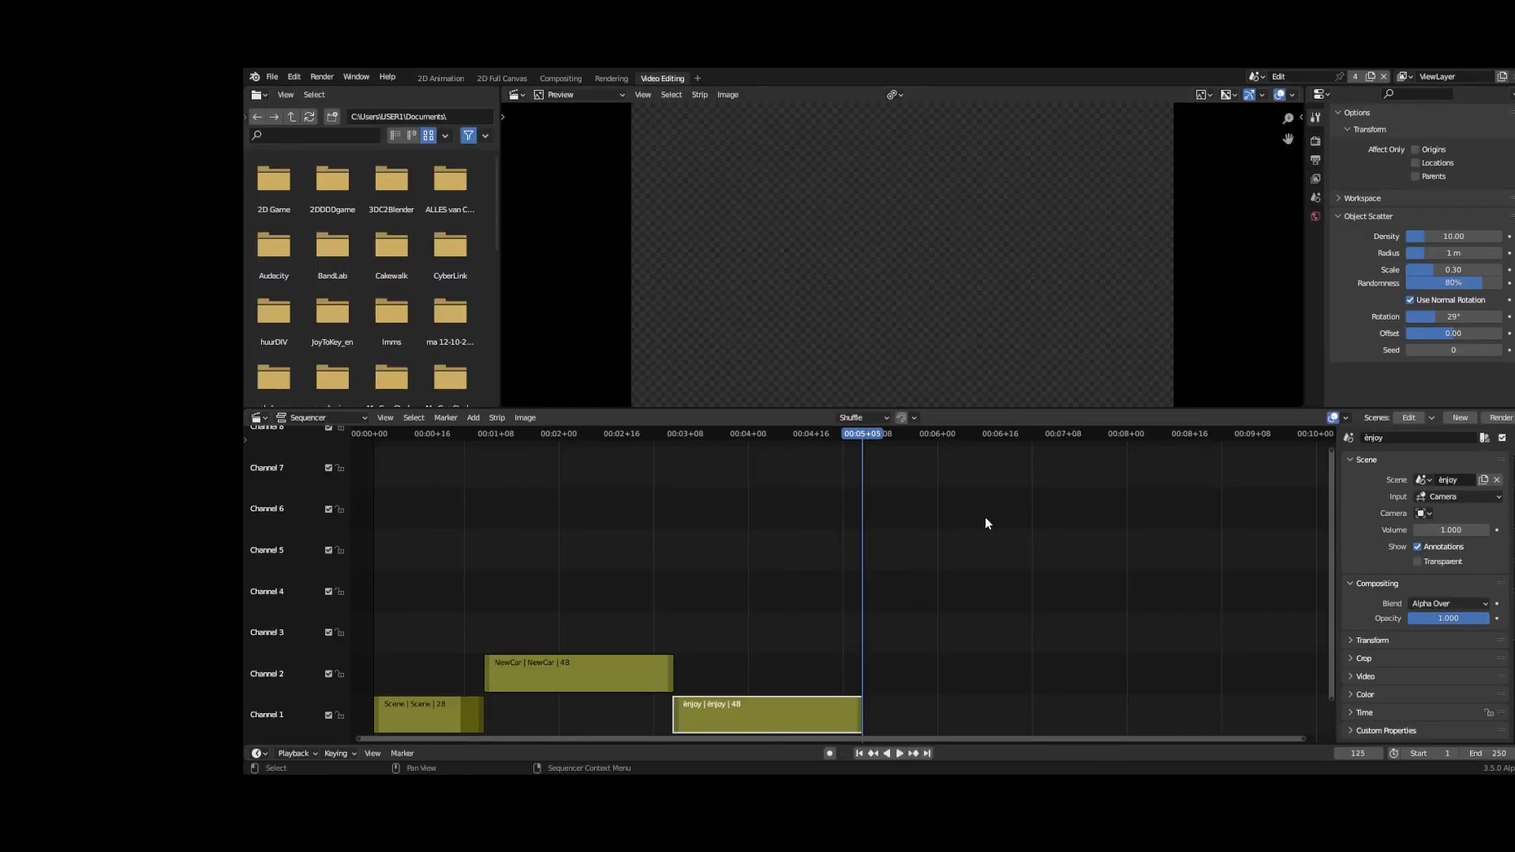
click(1458, 419)
click(1432, 441)
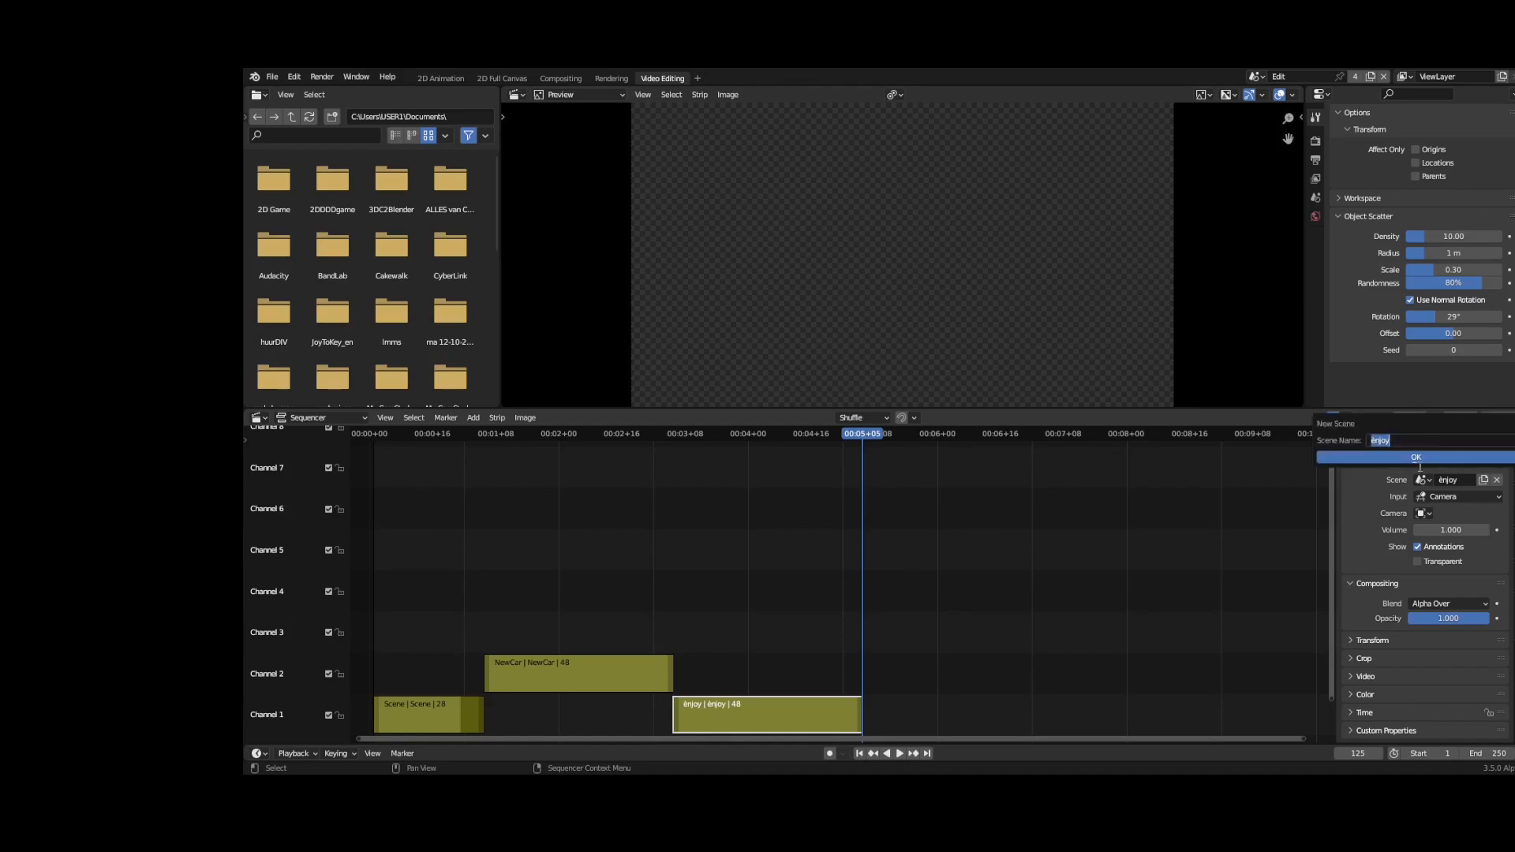
text(accident)
key(Return)
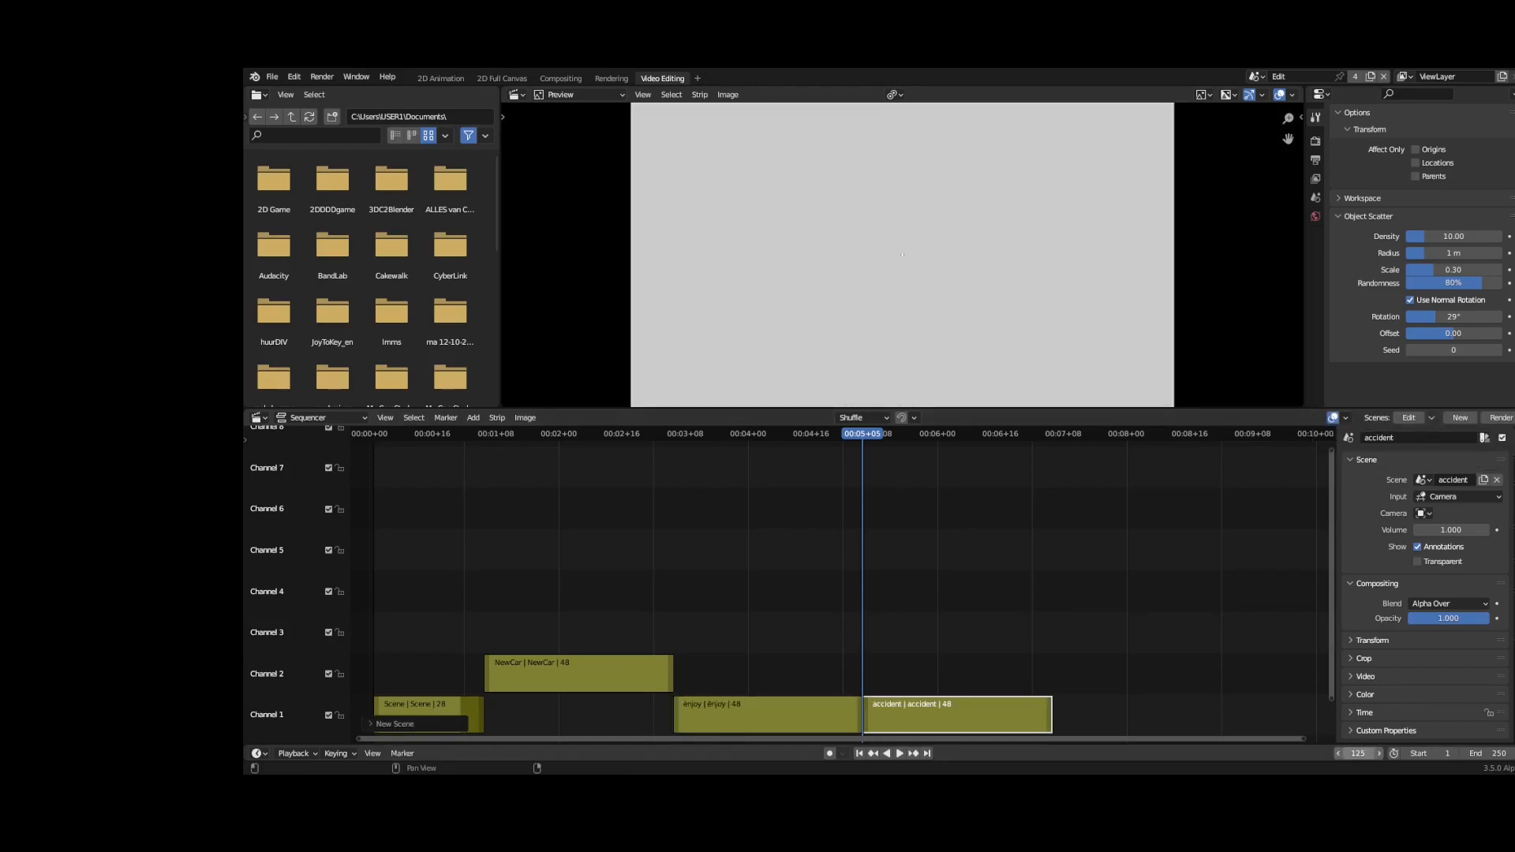
click(1409, 417)
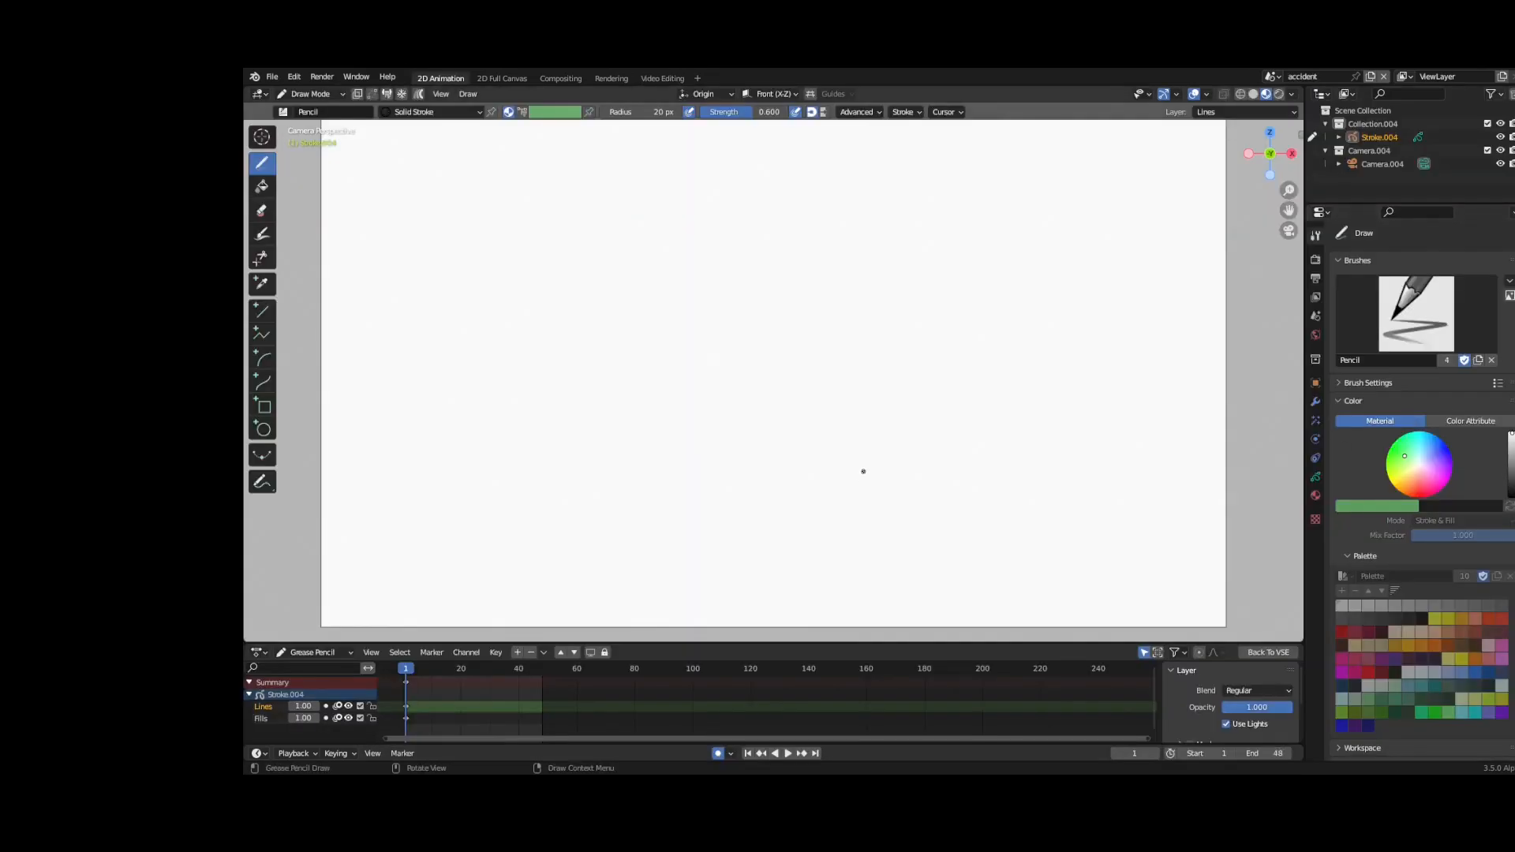
drag(395, 340, 396, 339)
click(293, 76)
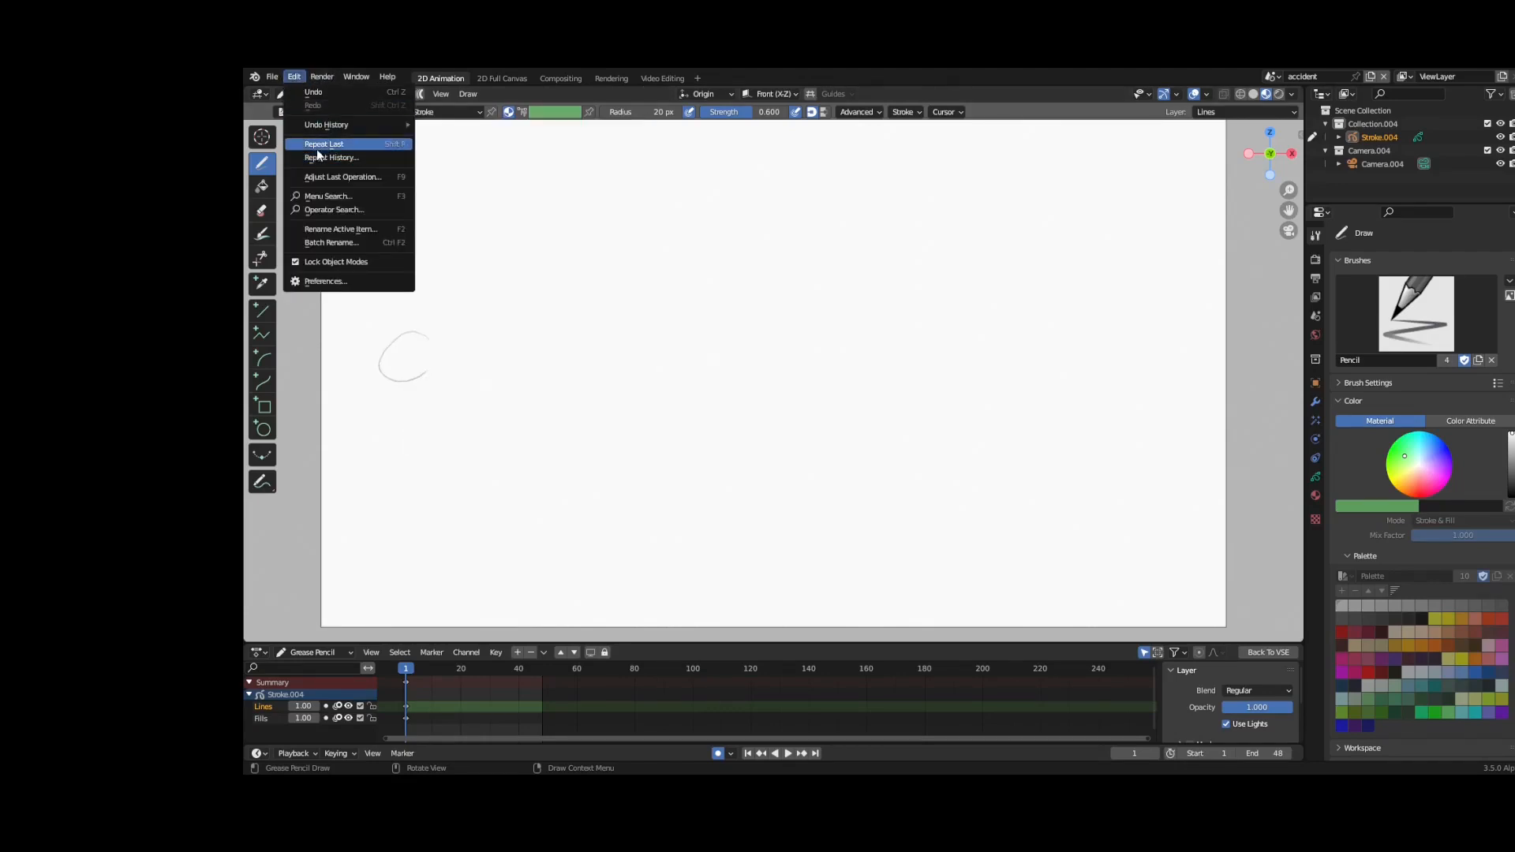
click(314, 93)
- Choose the Ink Pen brush and draw the man's tilted profile on the canvas's left side, with eye, ear, nose, mouth, forehead and hair tuft
click(1416, 314)
click(1147, 395)
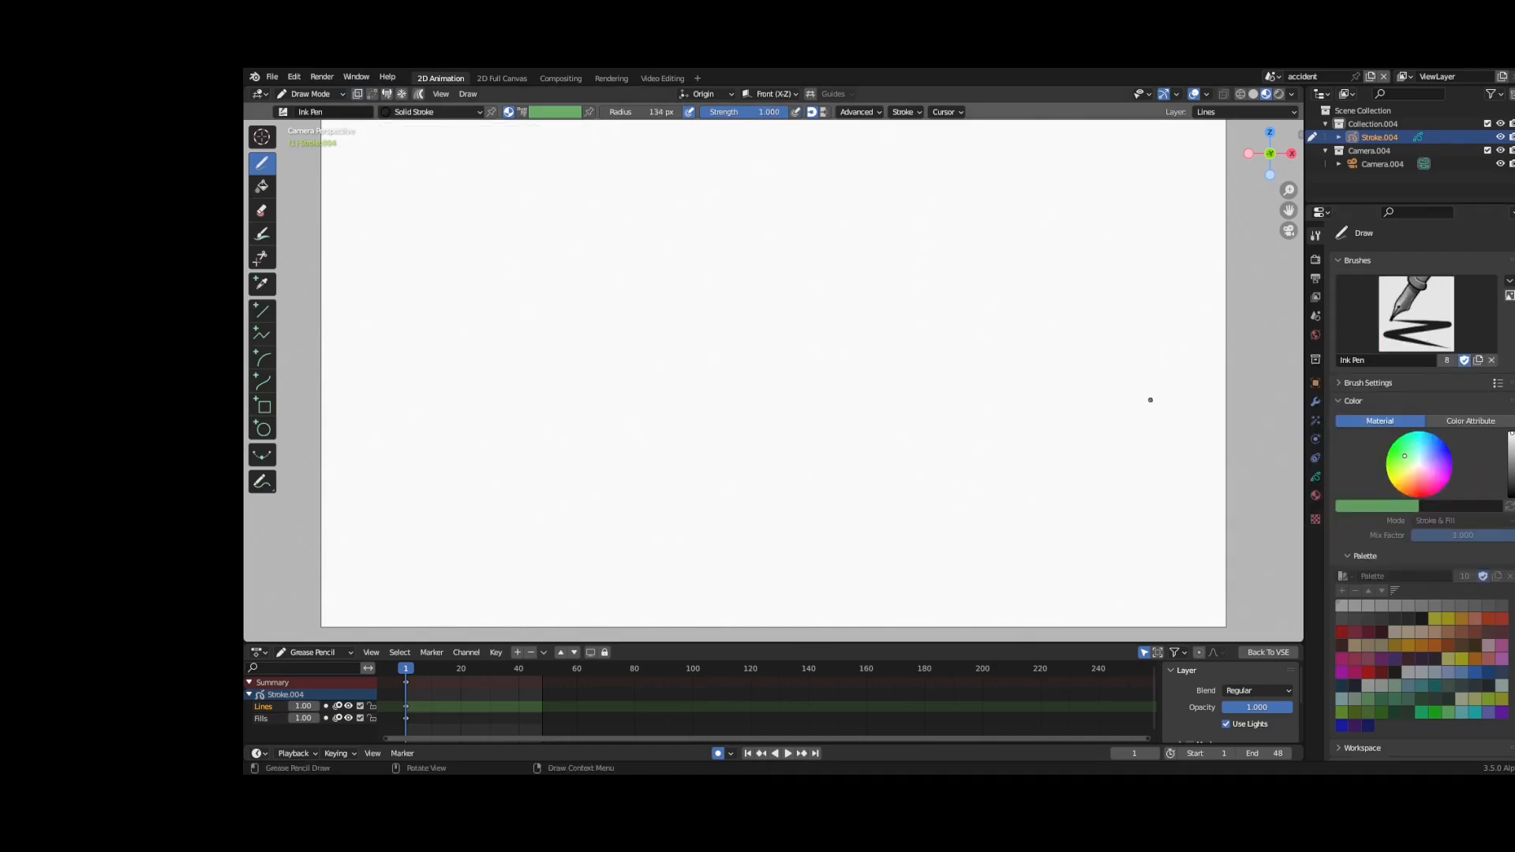
mouse_move(451, 387)
mouse_down()
mouse_move(451, 430)
mouse_move(433, 410)
mouse_move(477, 331)
mouse_move(471, 378)
mouse_move(509, 409)
mouse_move(453, 437)
mouse_move(461, 502)
mouse_move(453, 467)
mouse_up()
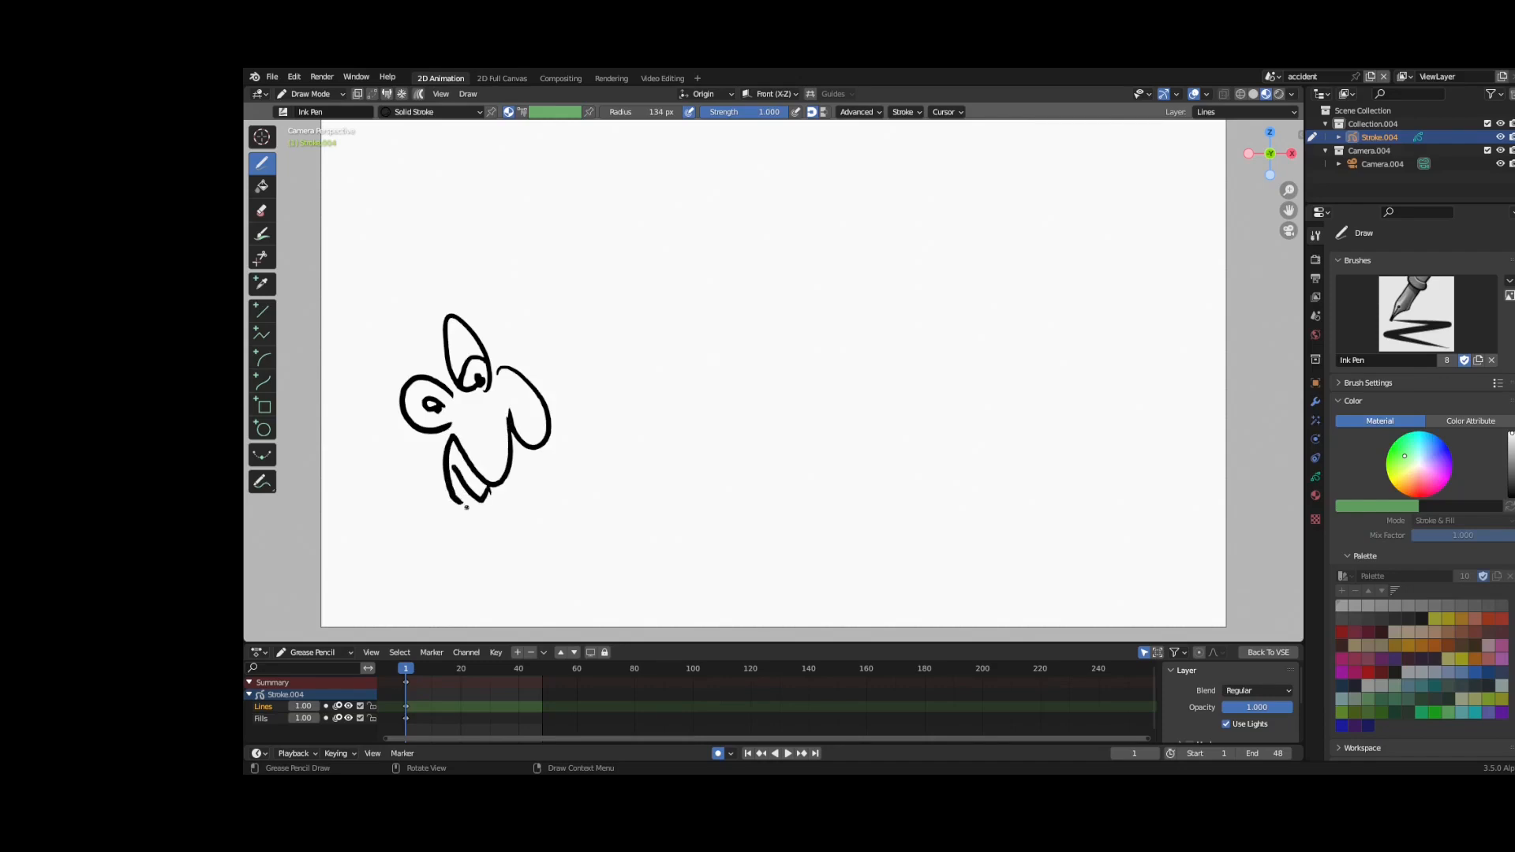
drag(472, 307, 505, 365)
mouse_move(458, 298)
mouse_down()
mouse_move(428, 265)
mouse_move(402, 288)
mouse_move(401, 481)
mouse_up()
click(294, 76)
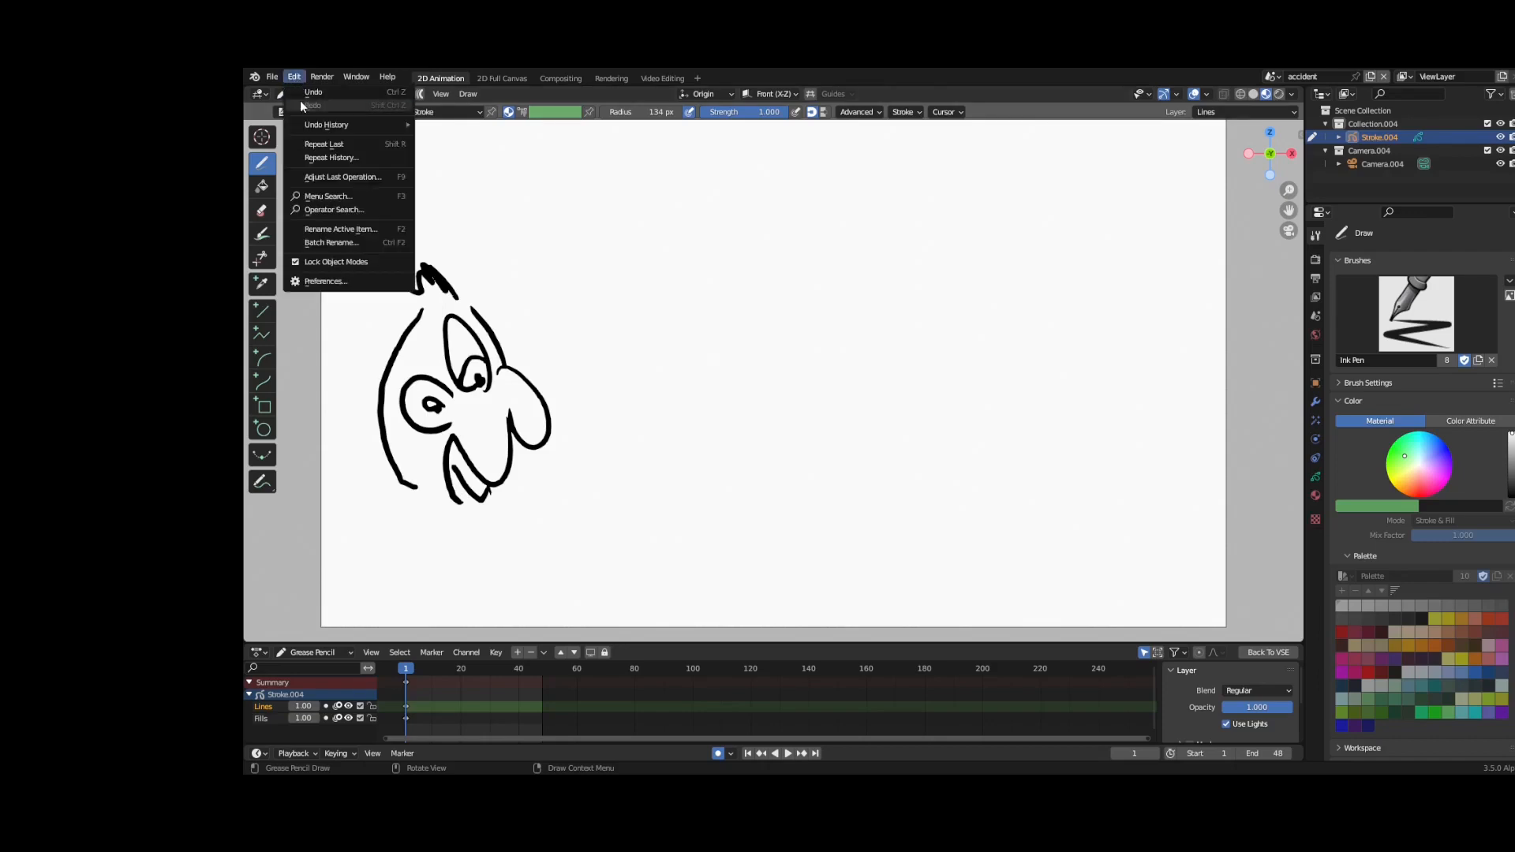
click(312, 93)
drag(415, 311, 411, 370)
- Fill the man's open mouth with black and draw his chin, back of the head, neck, collar and tie
drag(451, 493, 464, 518)
mouse_move(448, 454)
mouse_down()
mouse_move(465, 505)
mouse_move(439, 524)
mouse_move(455, 581)
mouse_up()
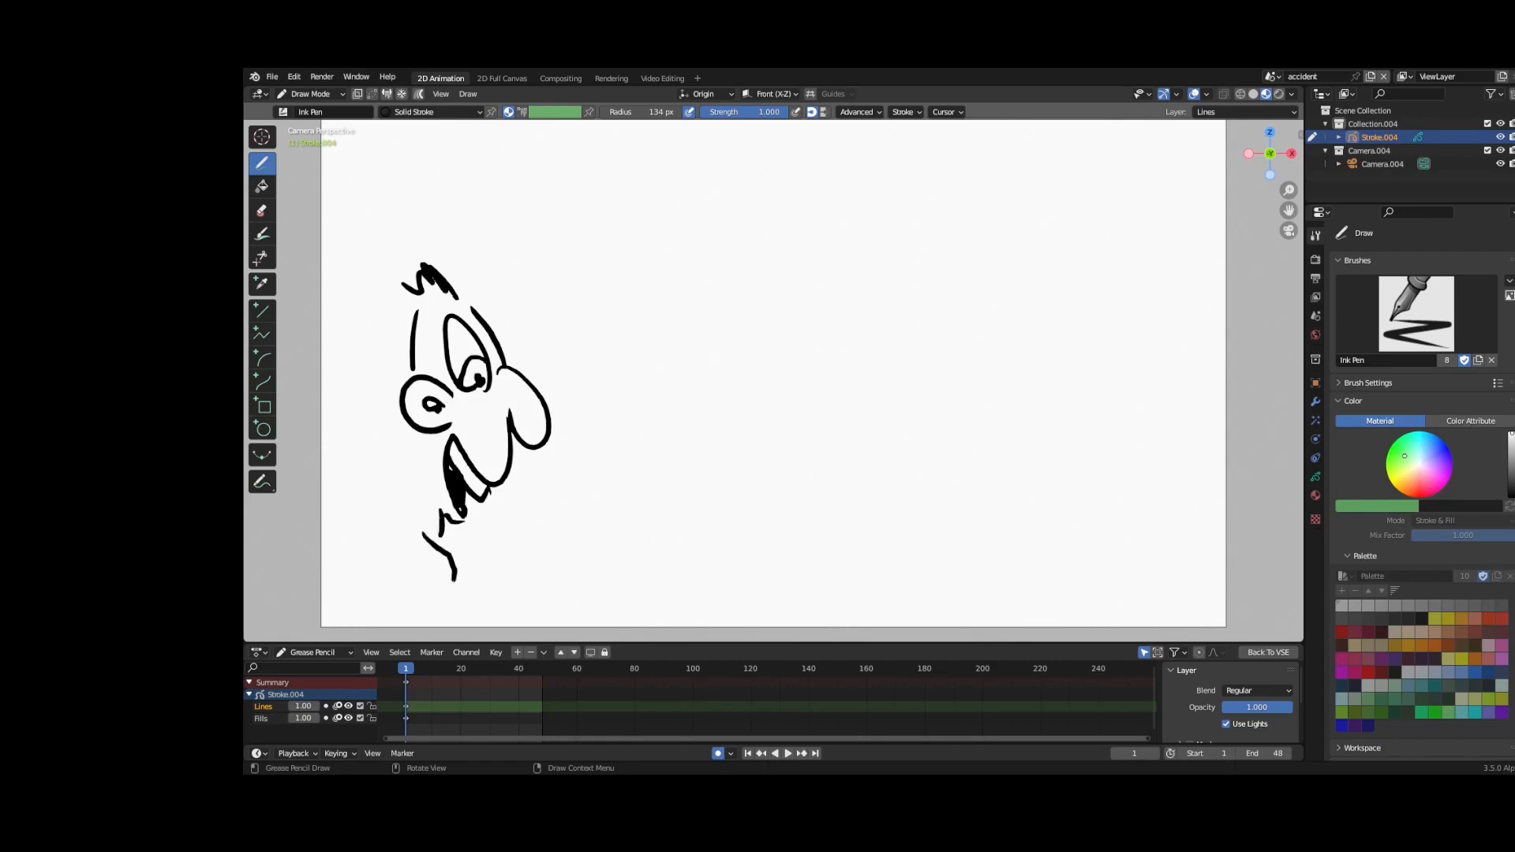
mouse_move(416, 528)
mouse_down()
mouse_move(441, 553)
mouse_move(468, 535)
mouse_move(440, 550)
mouse_up()
mouse_move(441, 547)
mouse_down()
mouse_move(469, 536)
mouse_move(474, 575)
mouse_up()
mouse_move(473, 575)
mouse_down()
mouse_move(453, 560)
mouse_move(454, 595)
mouse_up()
mouse_move(409, 525)
mouse_down()
mouse_move(422, 555)
mouse_move(473, 570)
mouse_up()
drag(469, 584, 484, 606)
drag(425, 524, 410, 432)
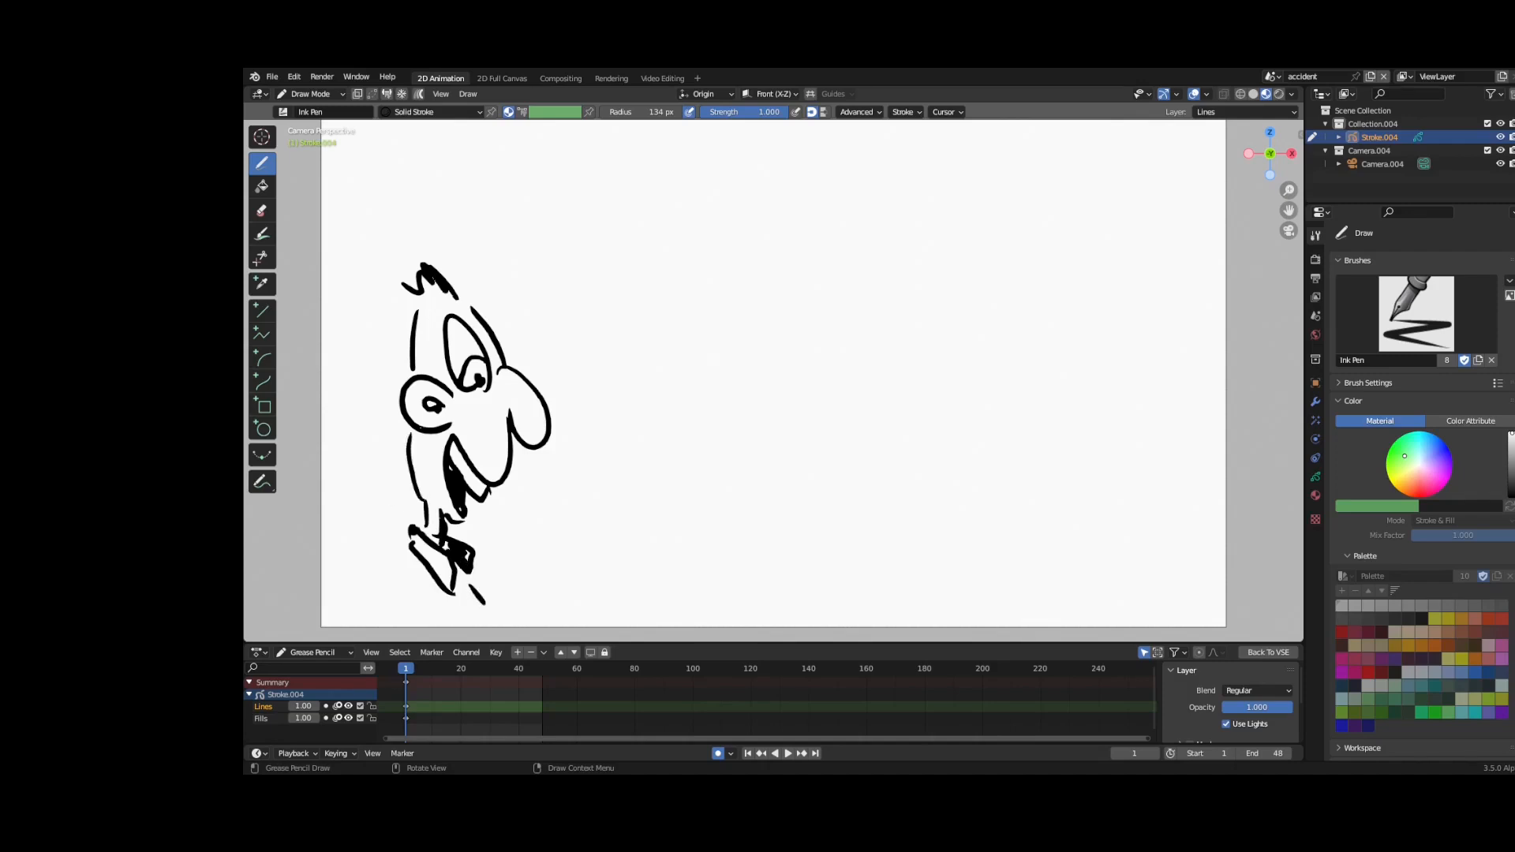
- At frame 15, draw a front-facing head at the canvas centre with ears, half-closed eyes, nose and a wide dark grin
click(446, 669)
mouse_move(700, 370)
mouse_down()
mouse_move(691, 404)
mouse_move(680, 390)
mouse_up()
mouse_move(792, 373)
mouse_down()
mouse_move(789, 416)
mouse_move(823, 389)
mouse_move(743, 369)
mouse_move(781, 358)
mouse_up()
mouse_move(794, 243)
mouse_down()
mouse_move(759, 286)
mouse_move(729, 292)
mouse_up()
mouse_move(714, 354)
mouse_down()
mouse_move(721, 366)
mouse_move(729, 341)
mouse_move(788, 345)
mouse_up()
mouse_move(760, 378)
mouse_down()
mouse_move(774, 387)
mouse_move(728, 426)
mouse_move(679, 426)
mouse_move(778, 502)
mouse_move(738, 517)
mouse_move(763, 511)
mouse_move(753, 522)
mouse_move(698, 490)
mouse_move(732, 556)
mouse_move(700, 515)
mouse_move(738, 524)
mouse_up()
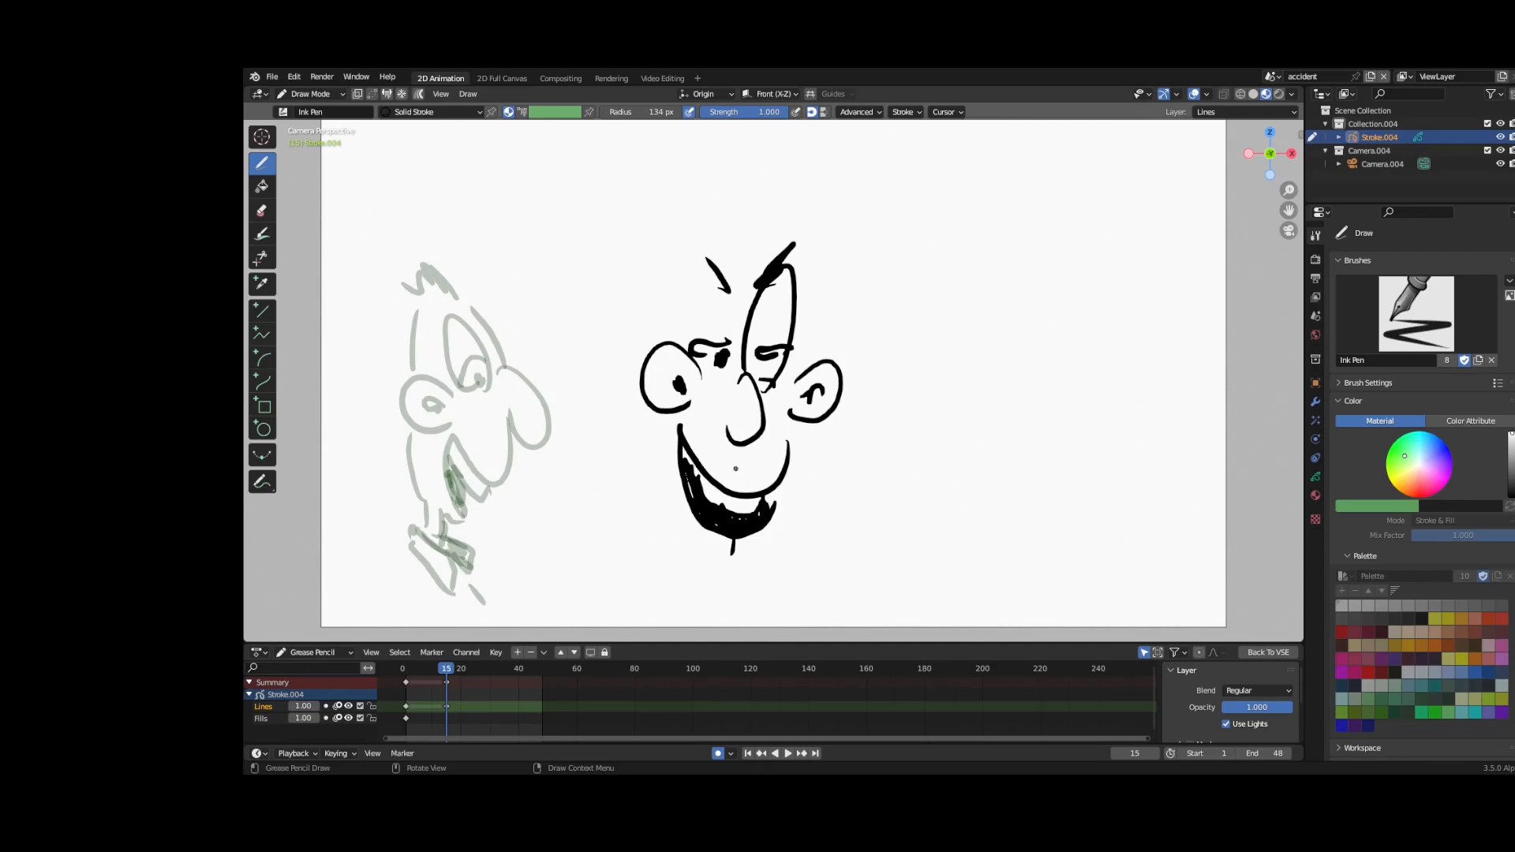
- Complete the front-facing head at frame 15 with the missing tall eye outline and a spiky hair tuft on top
drag(690, 336, 730, 314)
drag(765, 238, 755, 272)
drag(734, 223, 751, 269)
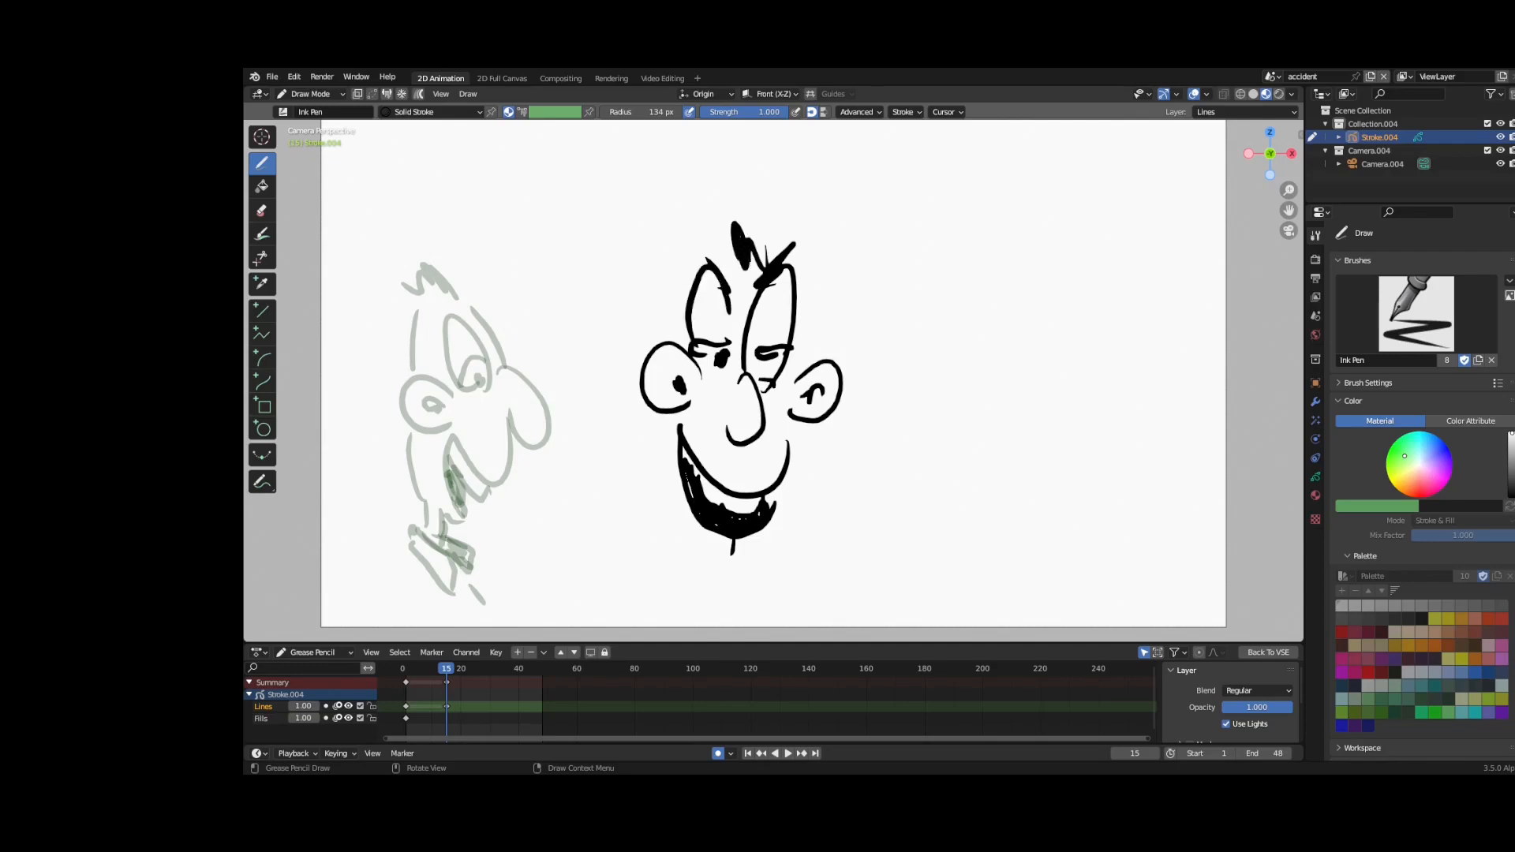
- Finish the front-facing man at frame 15 with cheek lines, neck, an open collar and a black-filled tie
drag(795, 318, 792, 466)
drag(697, 406, 680, 440)
mouse_move(720, 532)
mouse_down()
mouse_move(708, 607)
mouse_move(694, 548)
mouse_move(718, 566)
mouse_up()
mouse_move(733, 538)
mouse_down()
mouse_move(762, 589)
mouse_move(722, 607)
mouse_up()
mouse_move(738, 594)
mouse_down()
mouse_move(756, 557)
mouse_move(771, 595)
mouse_up()
drag(752, 544, 732, 590)
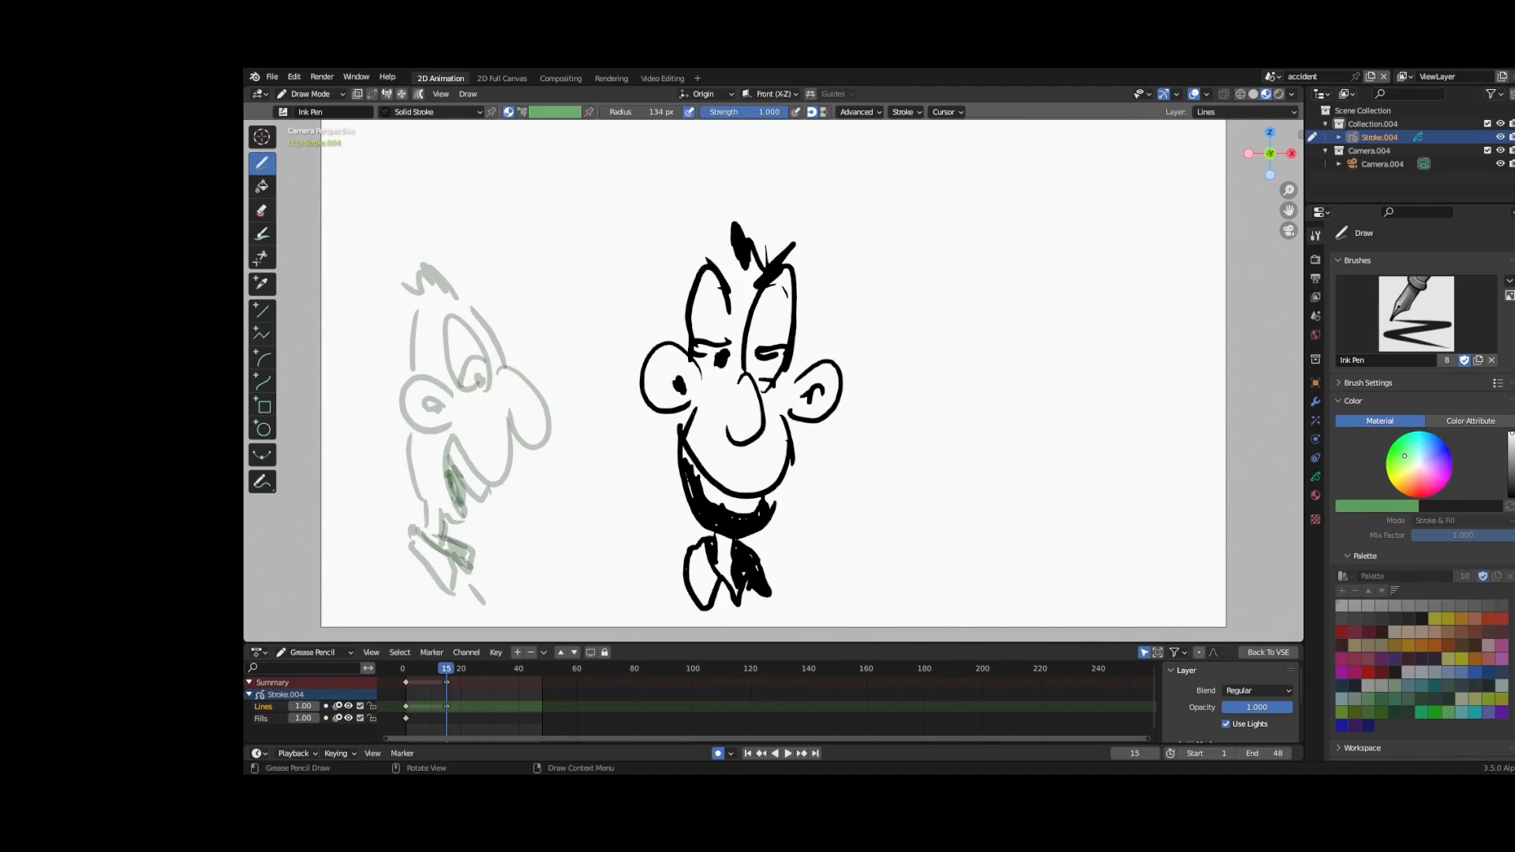
- At frame 36, letter "BOOM!" beside the head and surround it with jagged zigzag burst lines above and below
key(space)
click(499, 671)
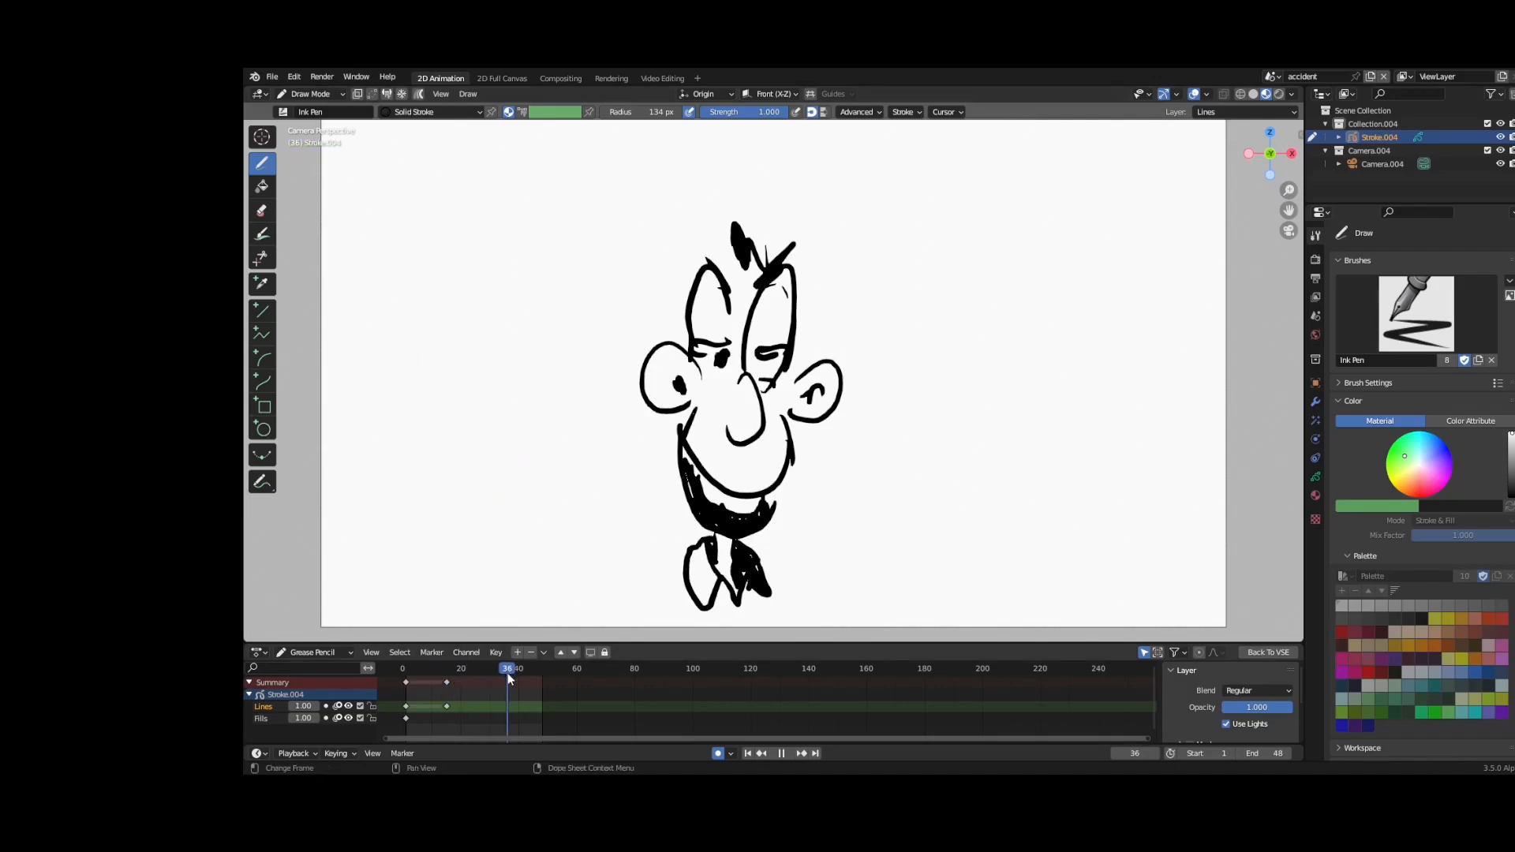
key(space)
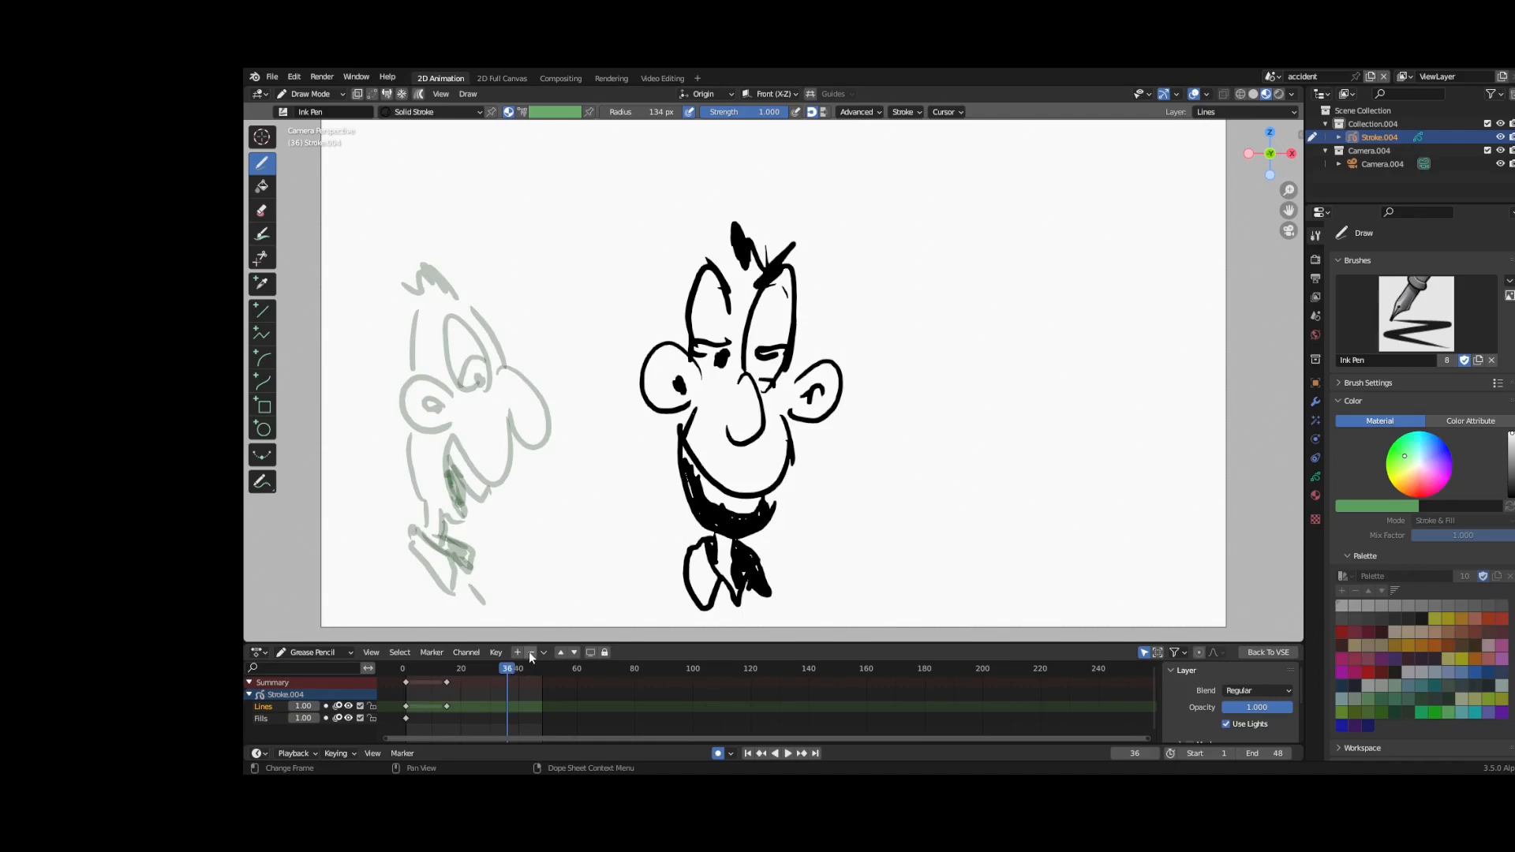
mouse_move(867, 325)
mouse_down()
mouse_move(895, 404)
mouse_move(900, 368)
mouse_move(896, 405)
mouse_up()
drag(915, 368, 932, 392)
mouse_move(950, 312)
mouse_down()
mouse_move(966, 307)
mouse_move(1018, 379)
mouse_move(996, 351)
mouse_move(1058, 276)
mouse_move(1081, 359)
mouse_up()
drag(1083, 245, 1087, 311)
click(1103, 345)
mouse_move(998, 242)
mouse_down()
mouse_move(909, 289)
mouse_move(884, 275)
mouse_up()
drag(1053, 223, 1040, 256)
mouse_move(1093, 485)
mouse_down()
mouse_move(986, 490)
mouse_move(912, 430)
mouse_up()
- At frame 44, draw the man's tilted head near the canvas's right edge, with ears, eyes, nose, chin and hair tuft
drag(506, 670, 531, 671)
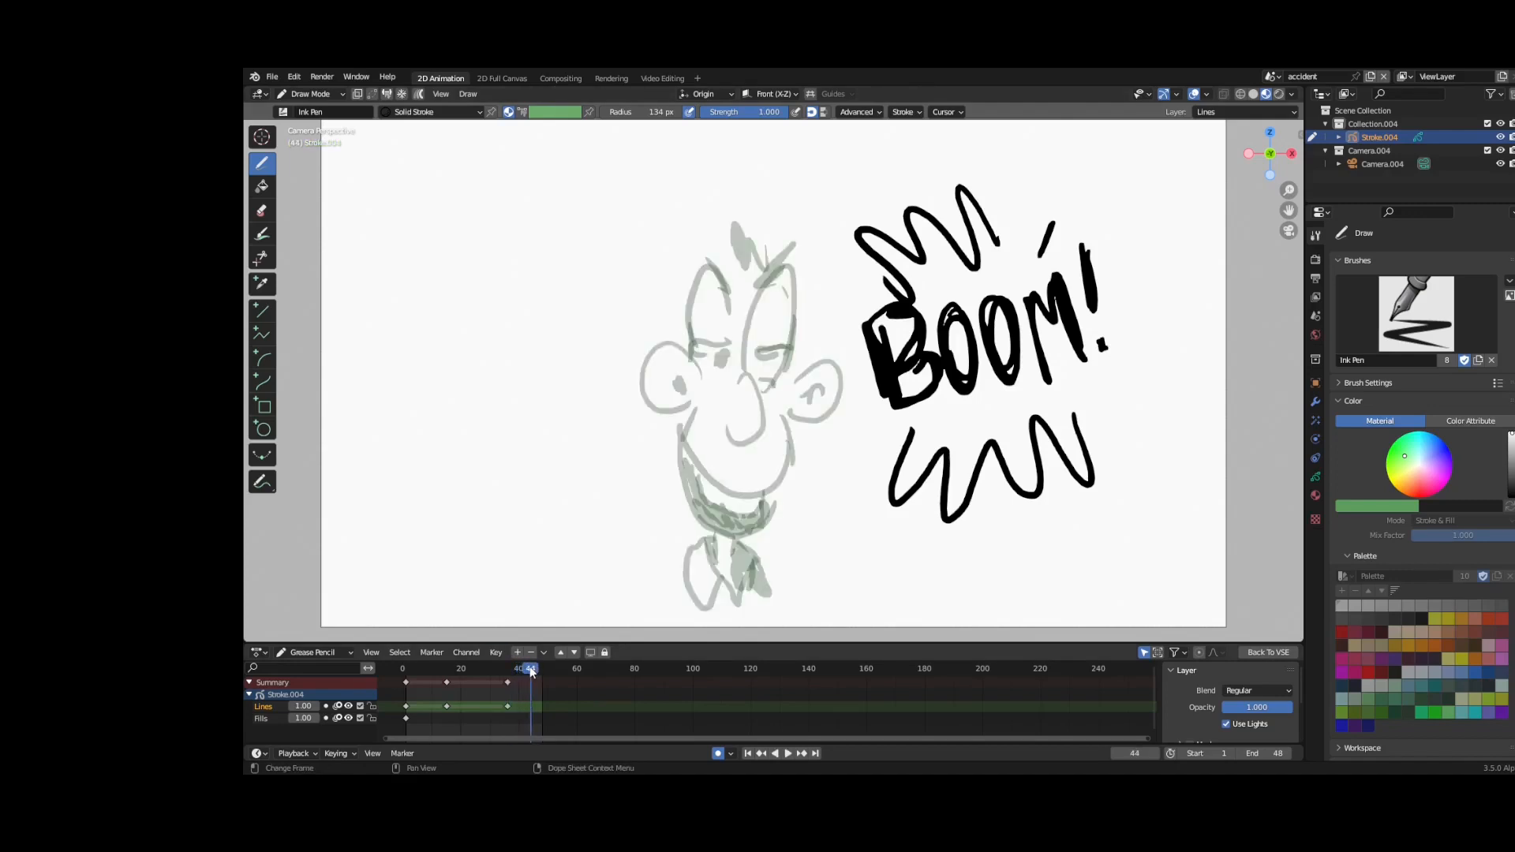
mouse_move(1097, 341)
mouse_down()
mouse_move(1070, 384)
mouse_move(1046, 371)
mouse_move(1110, 272)
mouse_up()
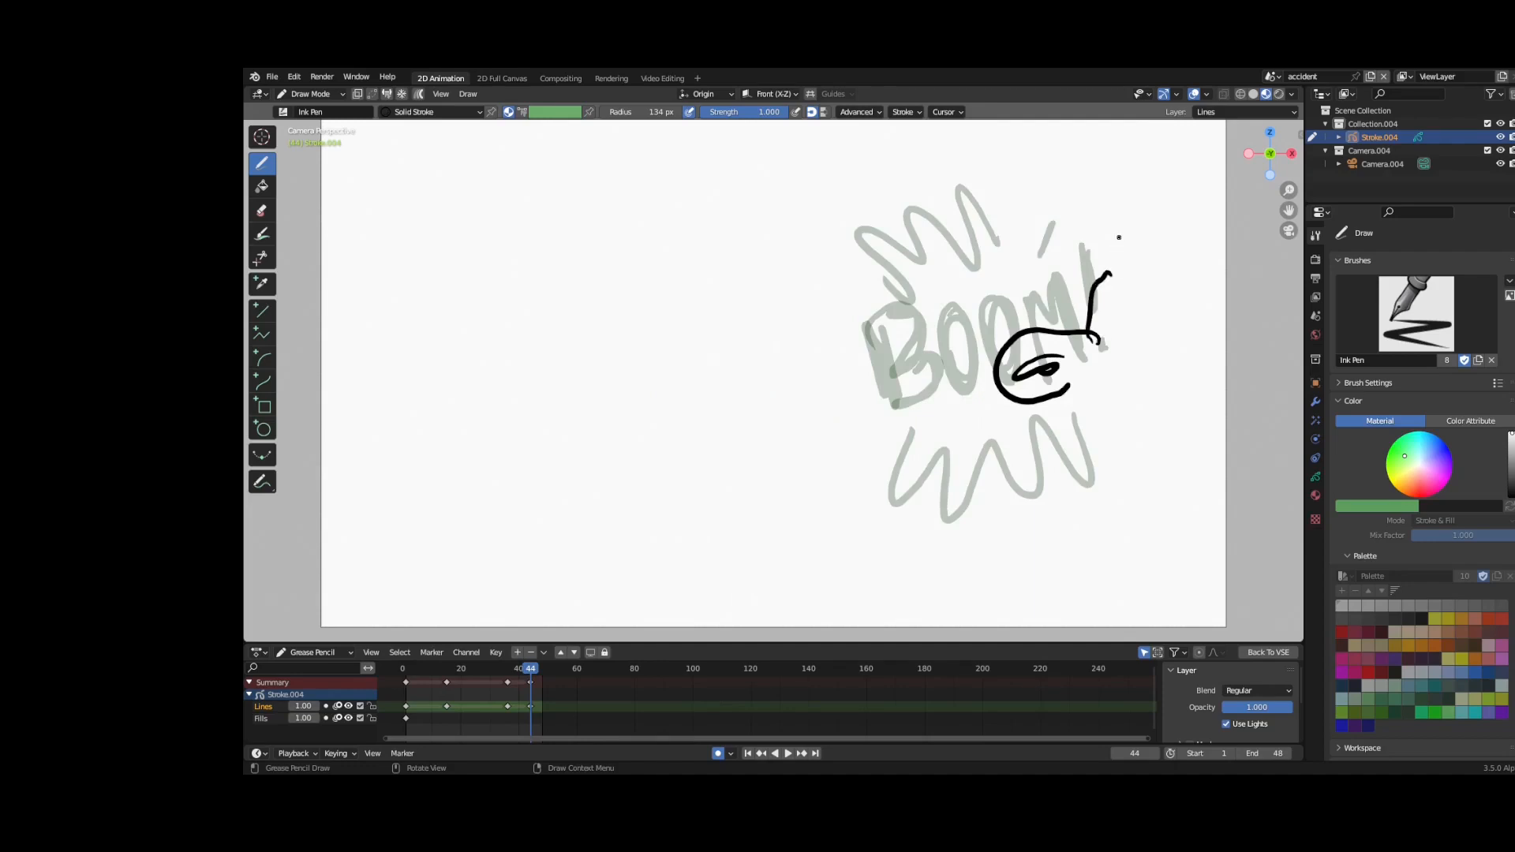
mouse_move(1134, 331)
mouse_down()
mouse_move(1105, 320)
mouse_move(1142, 320)
mouse_move(1126, 364)
mouse_move(1163, 303)
mouse_move(1142, 341)
mouse_move(1158, 359)
mouse_move(1095, 398)
mouse_up()
drag(1115, 457, 1098, 494)
mouse_move(1078, 432)
mouse_down()
mouse_move(1095, 483)
mouse_move(1049, 439)
mouse_move(1073, 494)
mouse_move(1107, 498)
mouse_up()
drag(1158, 356, 1139, 458)
mouse_move(1112, 219)
mouse_down()
mouse_move(1144, 276)
mouse_move(1136, 237)
mouse_up()
drag(1156, 383, 1125, 554)
drag(1166, 291, 1179, 322)
- Complete the frame 44 head with the back of the head, a scribbled collar and tie, and a dark open mouth with teeth
mouse_move(1043, 401)
mouse_down()
mouse_move(1026, 432)
mouse_move(1080, 574)
mouse_move(1061, 569)
mouse_move(1035, 602)
mouse_up()
mouse_move(1043, 552)
mouse_down()
mouse_move(1075, 581)
mouse_move(1065, 555)
mouse_move(1106, 578)
mouse_move(1083, 563)
mouse_move(1112, 610)
mouse_move(1070, 617)
mouse_move(1041, 602)
mouse_up()
drag(1072, 511, 1126, 522)
mouse_move(1091, 465)
mouse_down()
mouse_move(1134, 447)
mouse_move(1114, 484)
mouse_up()
drag(1097, 474, 1124, 489)
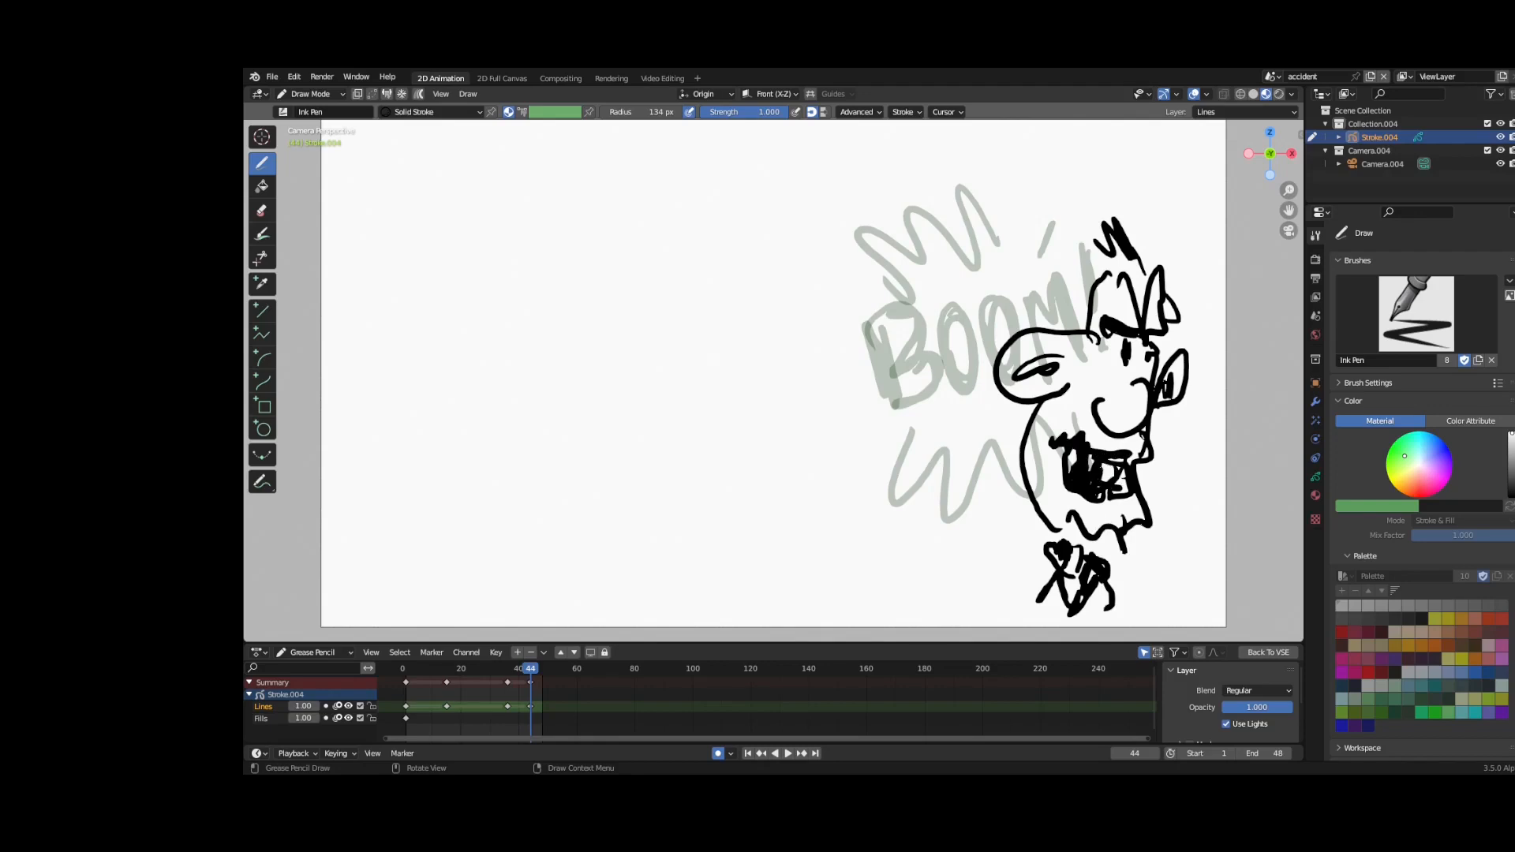
- Draw three loose teeth flying around the frame 44 head and fill in more of the dark mouth
mouse_move(1012, 444)
mouse_down()
mouse_move(990, 410)
mouse_move(983, 452)
mouse_move(1003, 471)
mouse_move(1018, 444)
mouse_up()
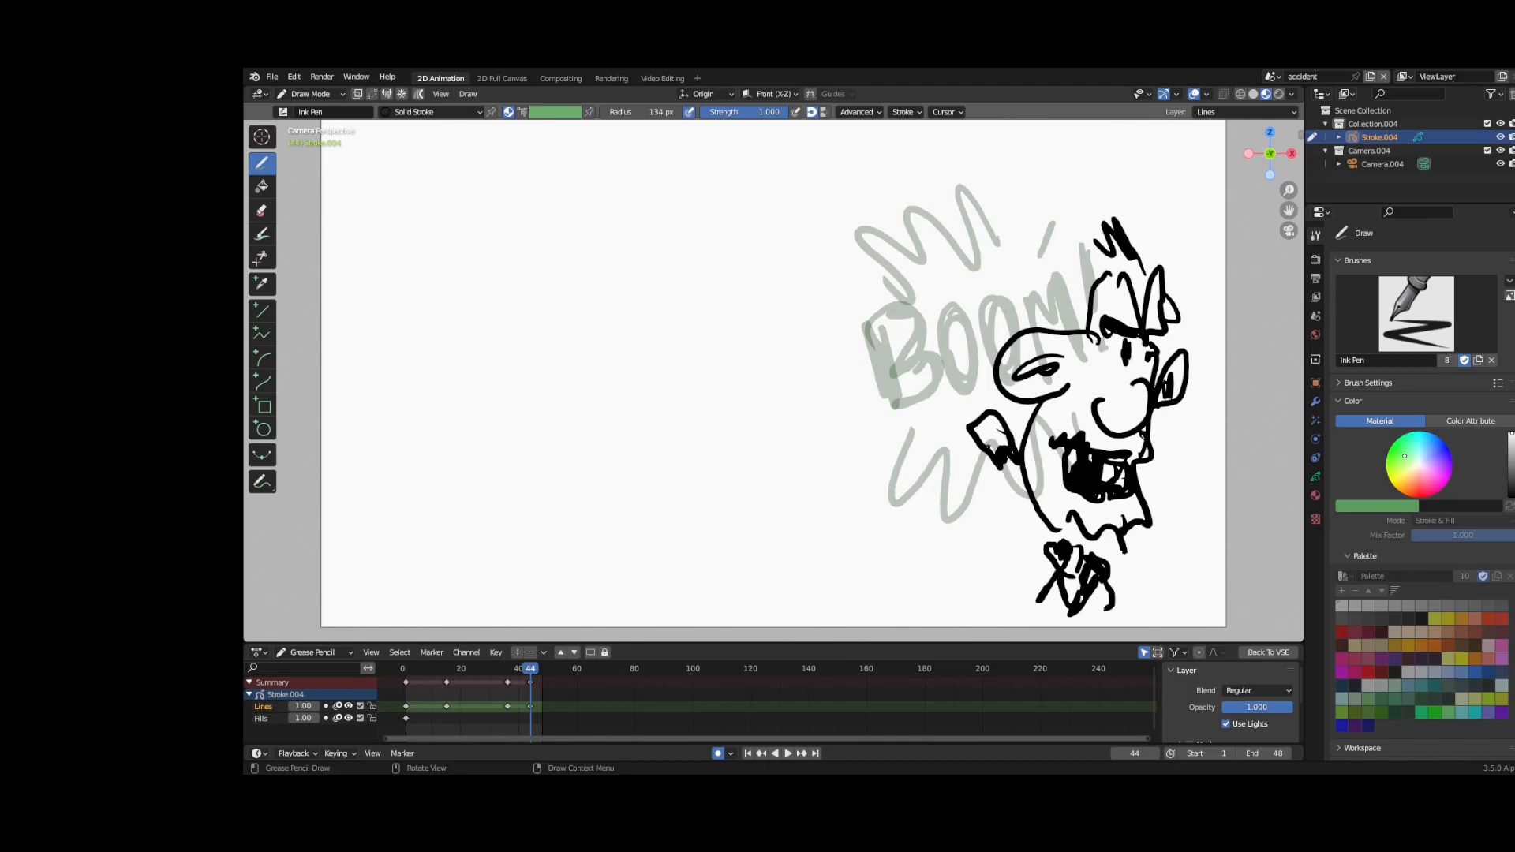
mouse_move(1008, 523)
mouse_down()
mouse_move(977, 529)
mouse_move(992, 538)
mouse_move(1009, 517)
mouse_up()
mouse_move(1185, 486)
mouse_down()
mouse_move(1178, 456)
mouse_move(1171, 493)
mouse_move(1198, 456)
mouse_up()
mouse_move(1092, 446)
mouse_down()
mouse_move(1121, 466)
mouse_move(1050, 484)
mouse_up()
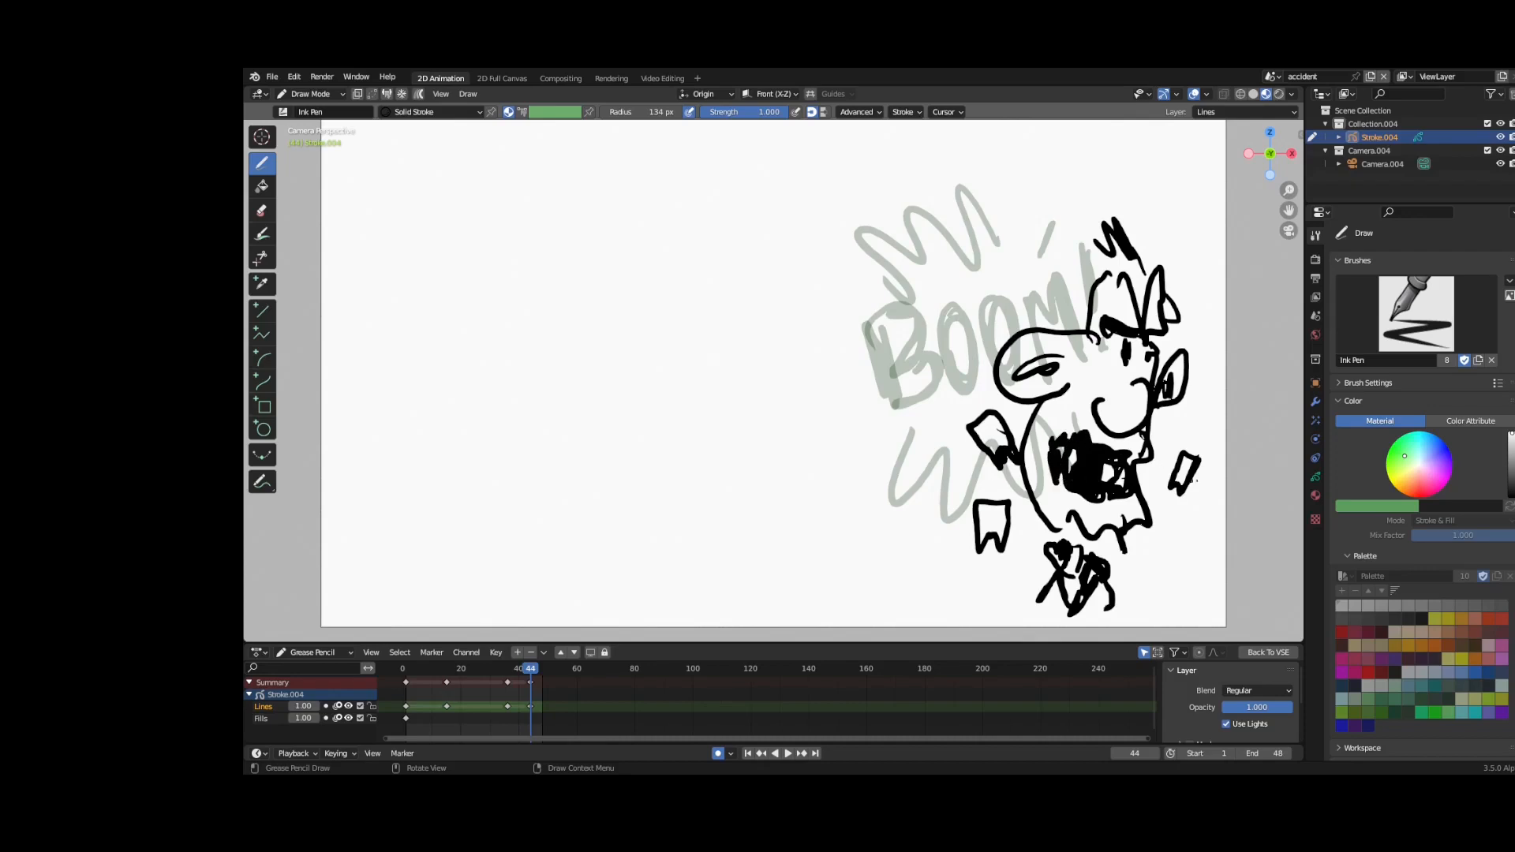
- Back in the sequencer, add a scene strip named "tree" at frame 174, after the accident strip, and open it for drawing
click(1272, 653)
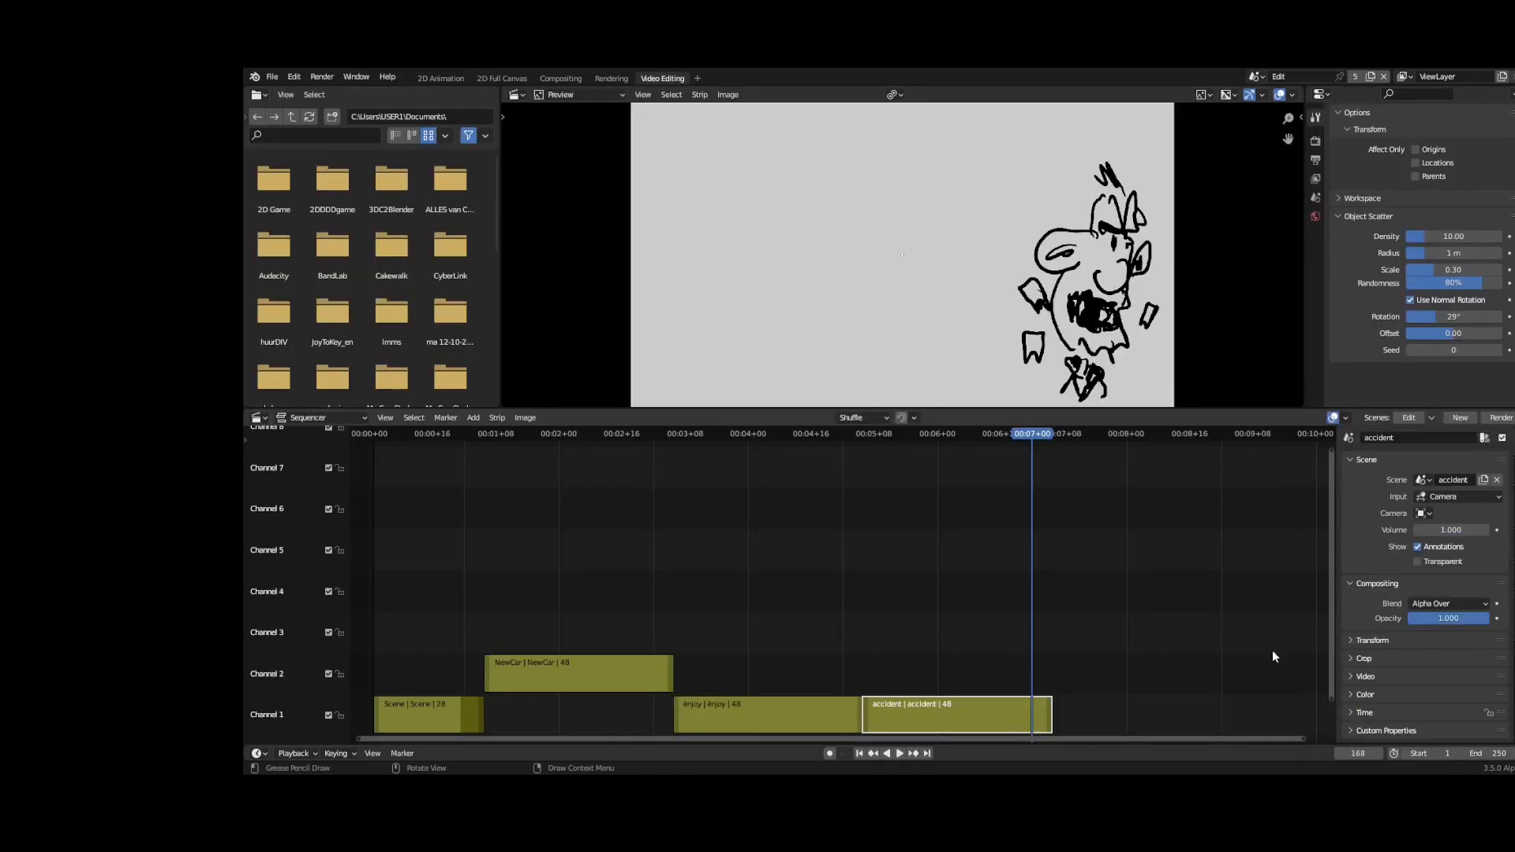
drag(1033, 445, 1054, 516)
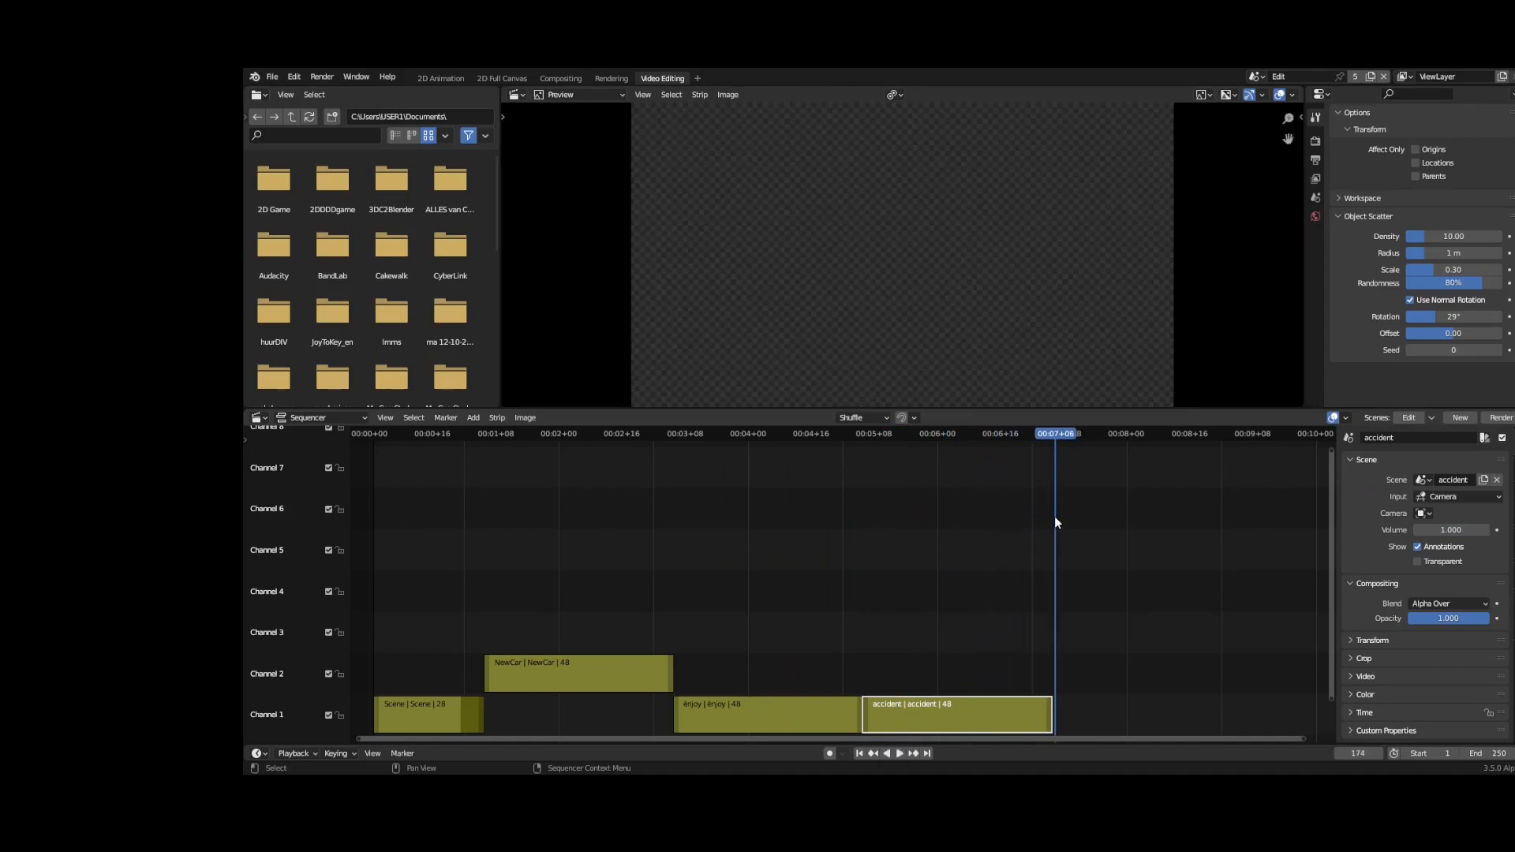
click(1456, 418)
click(1433, 445)
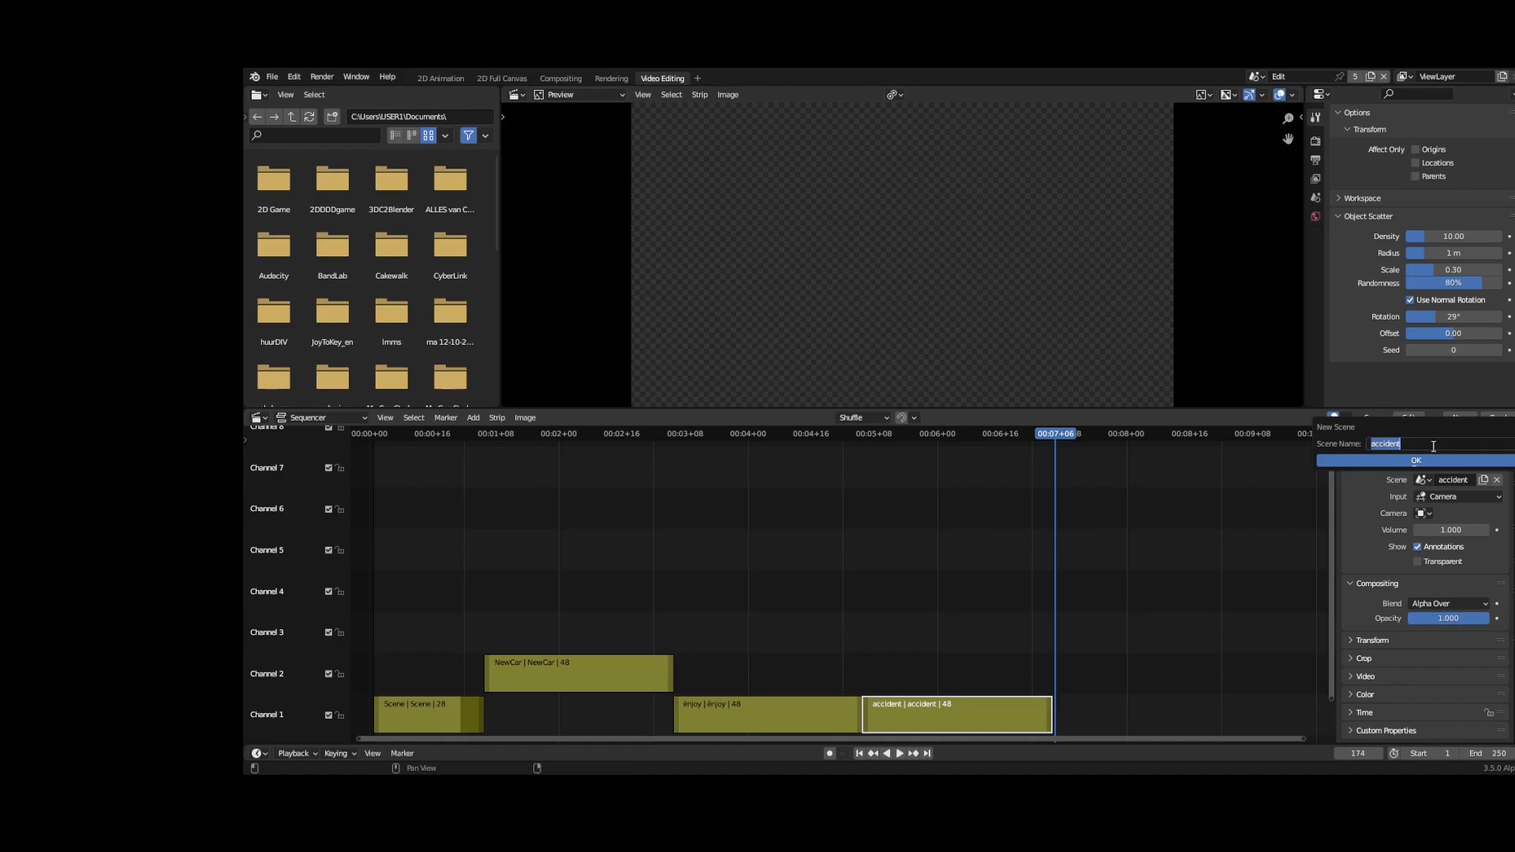
text(tree)
key(Return)
key(Return)
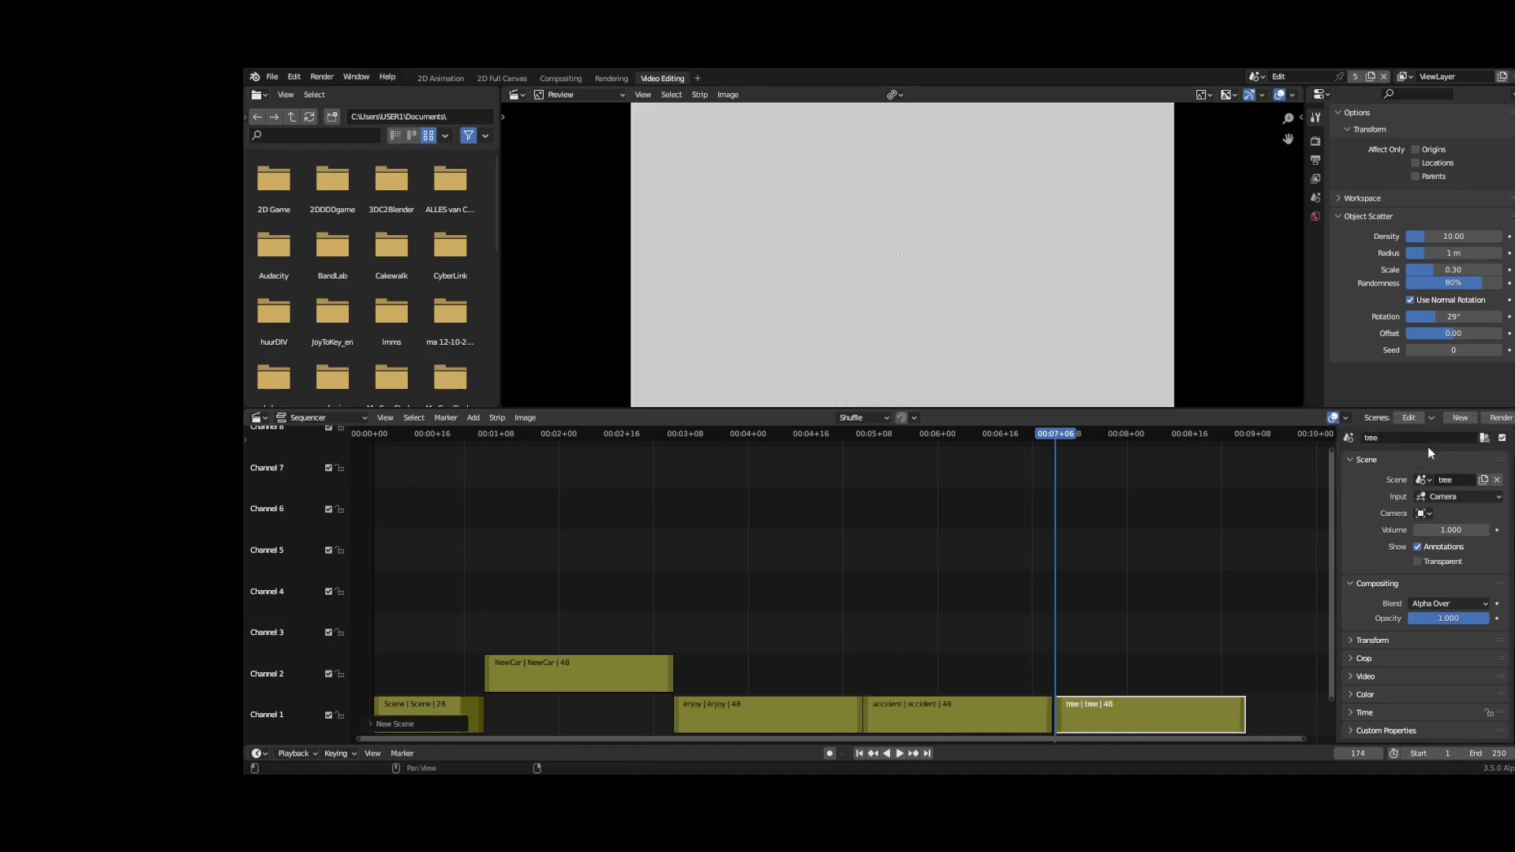
click(1398, 418)
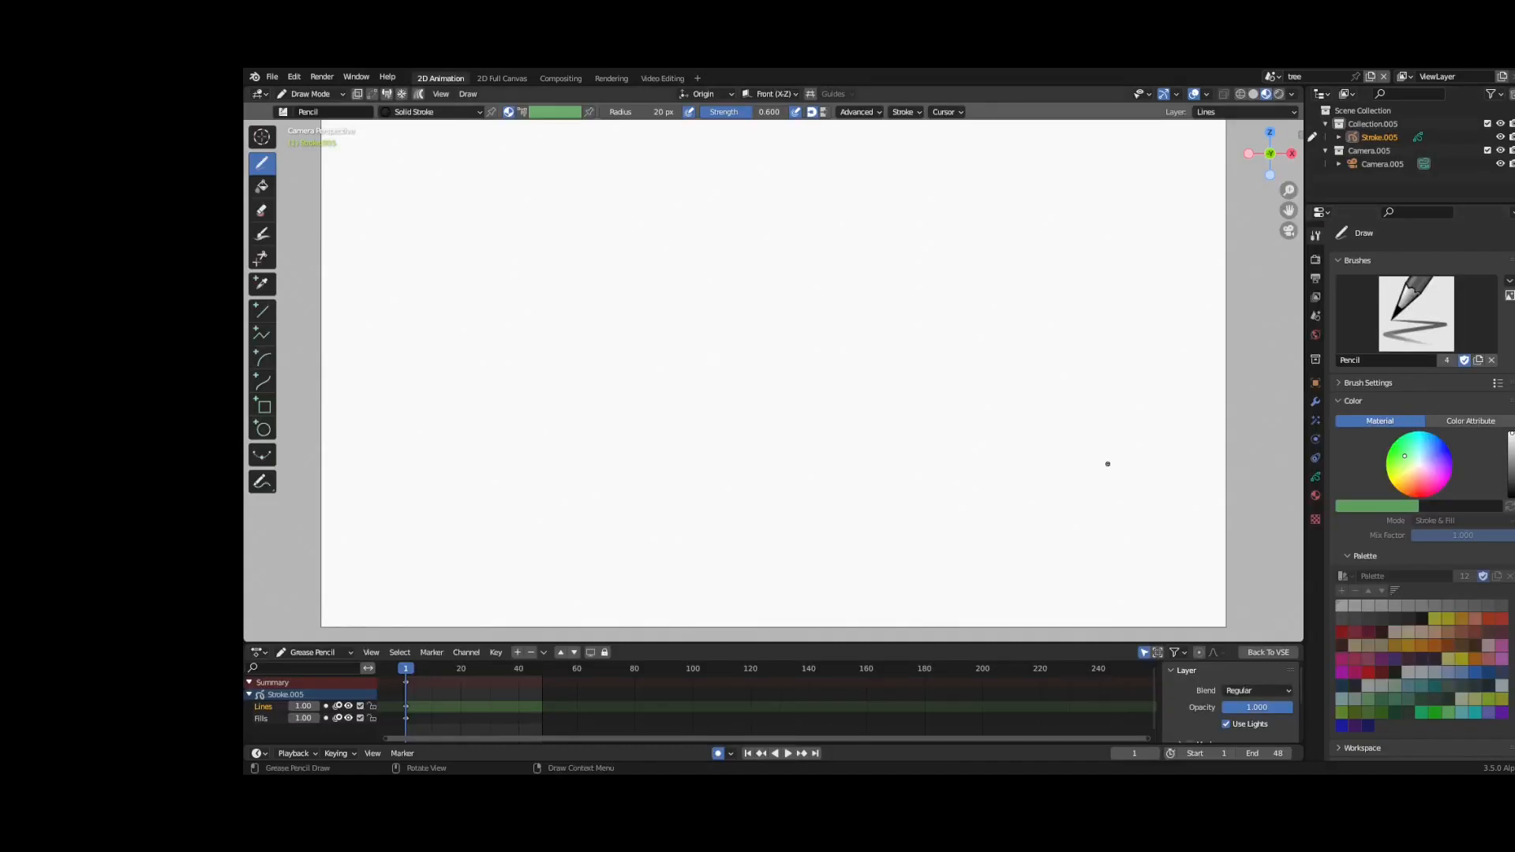
drag(878, 541, 898, 471)
click(294, 77)
click(315, 95)
- Choose the Ink Pen brush and draw a tree right of the canvas centre, with a trunk, spiky branches and a cloud-shaped crown
click(1416, 314)
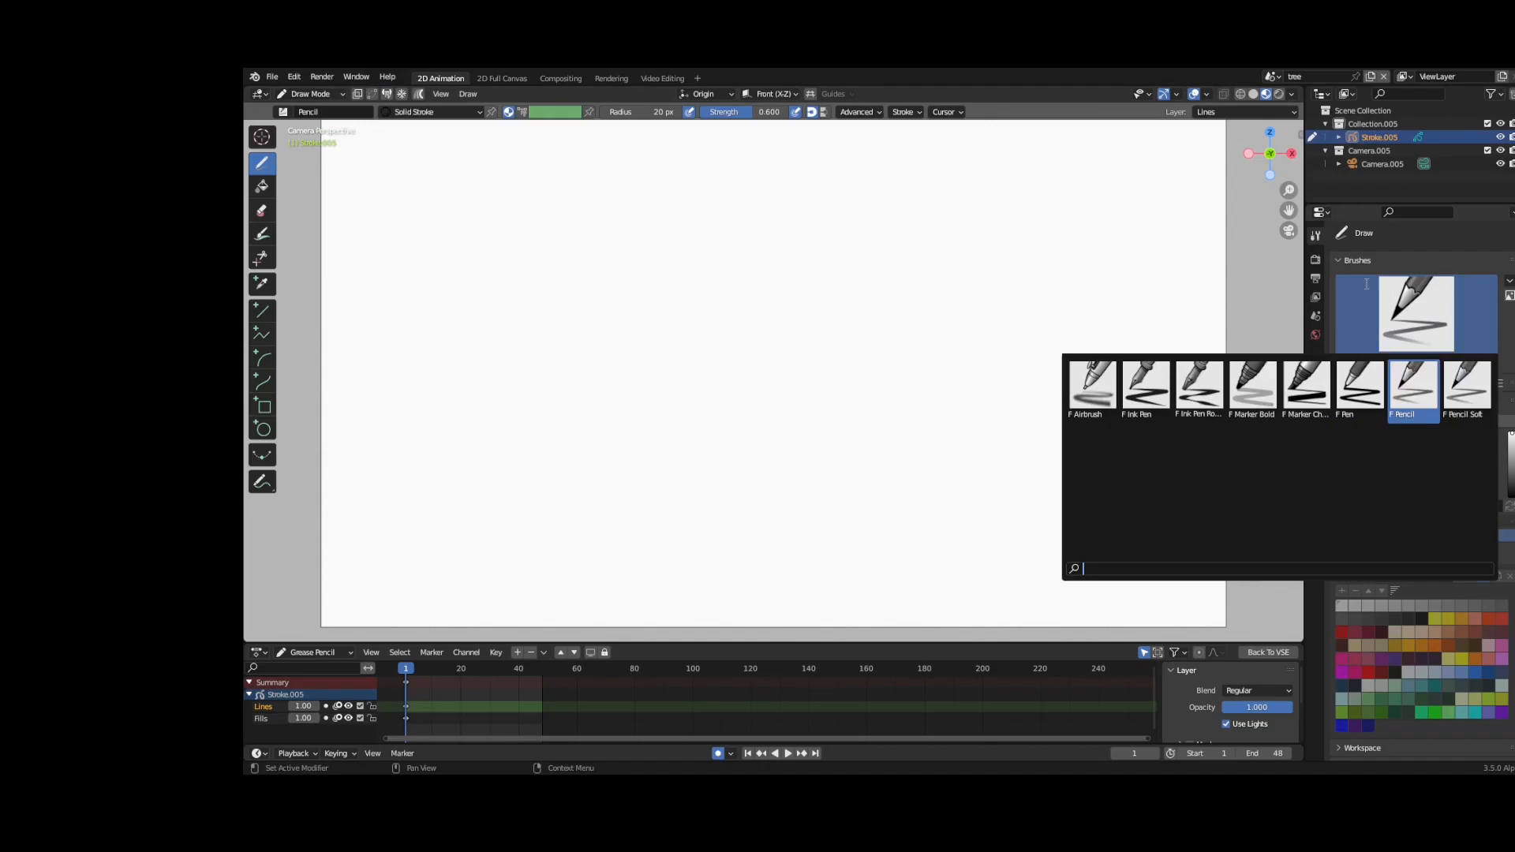
click(1136, 375)
drag(901, 534, 915, 363)
mouse_move(997, 524)
mouse_down()
mouse_move(968, 371)
mouse_move(867, 278)
mouse_move(1004, 265)
mouse_move(985, 330)
mouse_up()
mouse_move(889, 341)
mouse_down()
mouse_move(845, 352)
mouse_move(796, 144)
mouse_move(1124, 191)
mouse_move(1071, 280)
mouse_up()
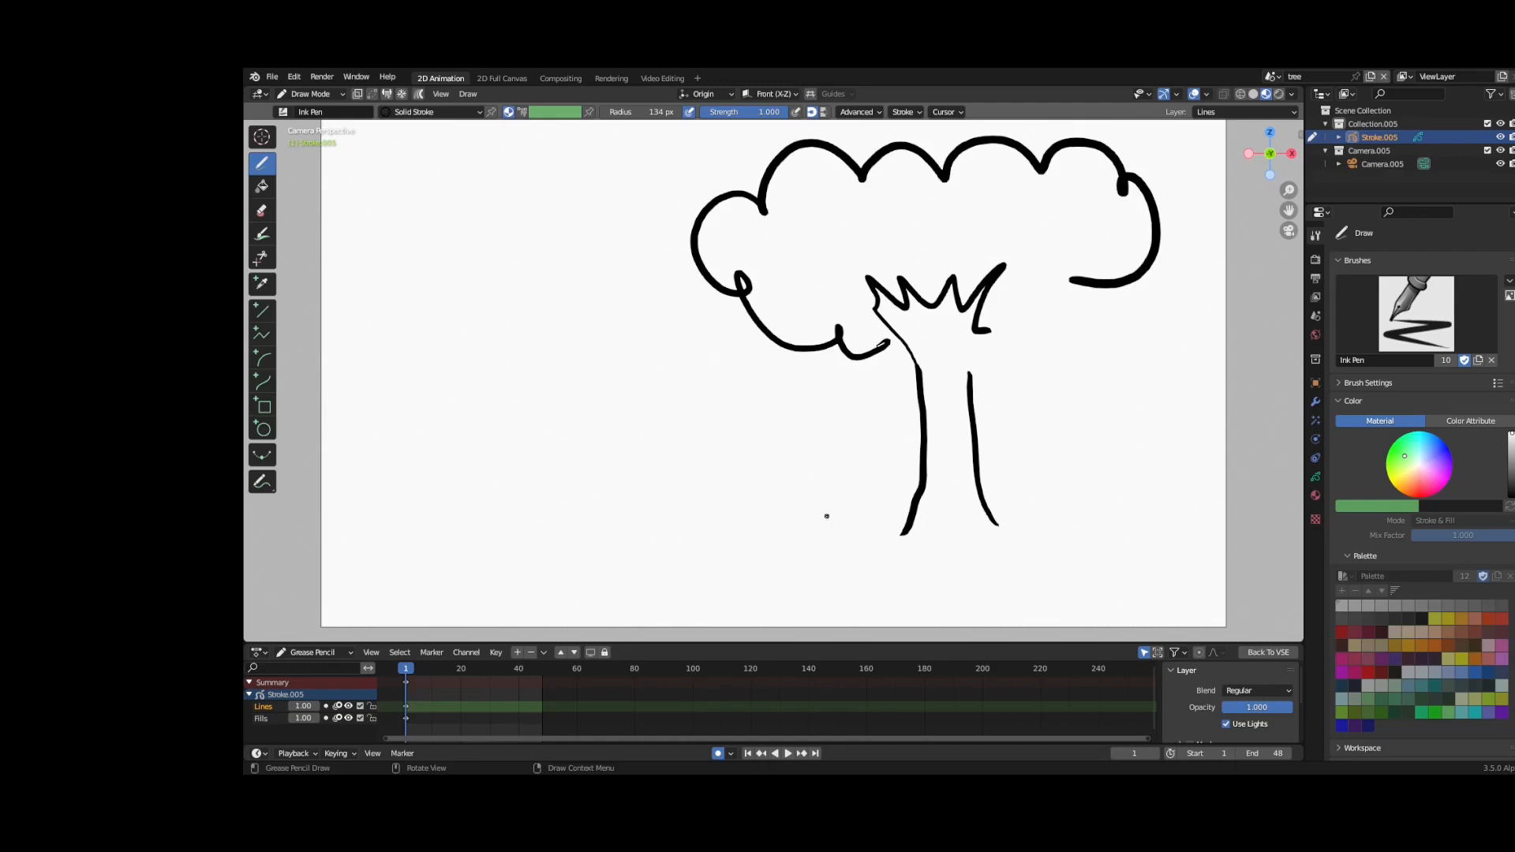
- Draw a small car crashed against the trunk, with wheels and a window, and wavy smoke lines rising behind it
mouse_move(841, 507)
mouse_down()
mouse_move(887, 484)
mouse_move(884, 523)
mouse_move(870, 423)
mouse_move(679, 436)
mouse_move(702, 489)
mouse_move(793, 517)
mouse_move(777, 493)
mouse_move(742, 511)
mouse_move(849, 527)
mouse_up()
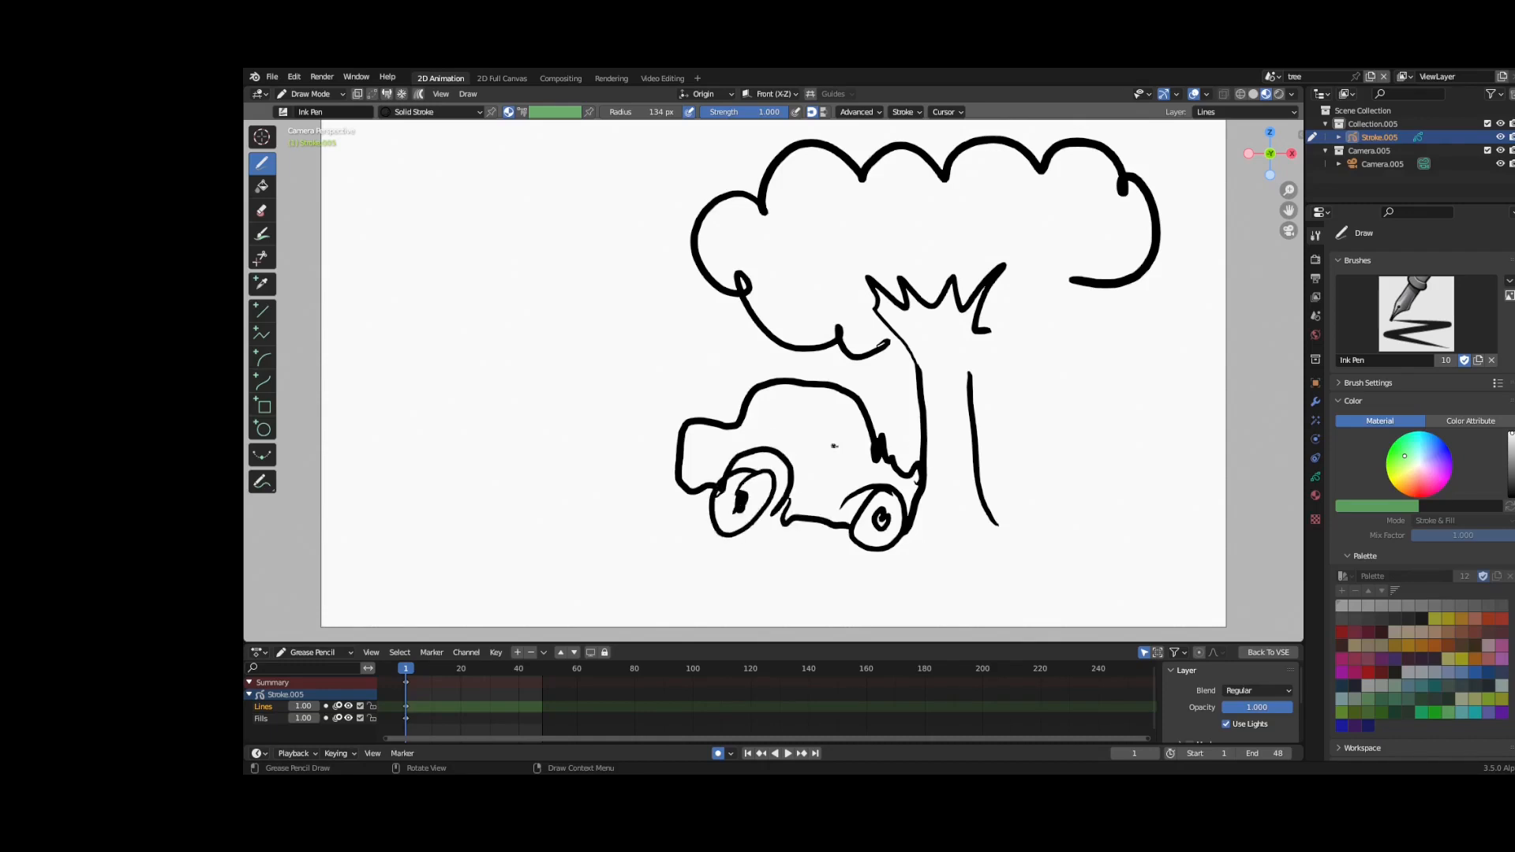
drag(849, 408, 822, 399)
drag(738, 377, 700, 361)
drag(651, 272, 714, 355)
drag(655, 368, 688, 397)
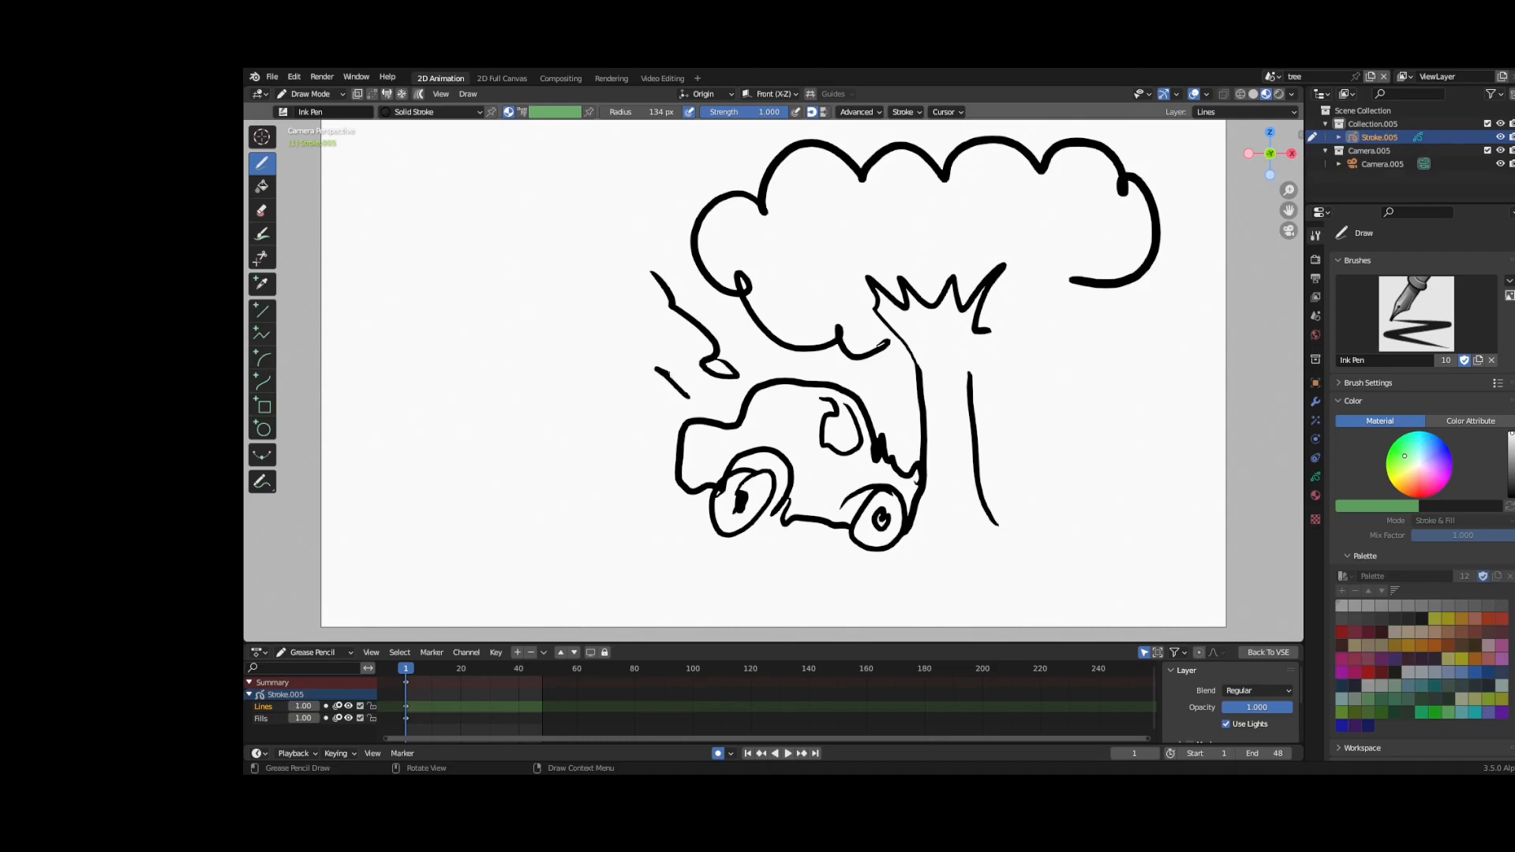
drag(626, 281, 671, 376)
drag(584, 190, 603, 221)
drag(643, 423, 528, 266)
- Draw the ground line on both sides of the tree, a black shadow under the car and the trunk's root
mouse_move(731, 527)
mouse_down()
mouse_move(851, 547)
mouse_move(487, 523)
mouse_up()
mouse_move(852, 556)
mouse_down()
mouse_move(734, 547)
mouse_move(865, 554)
mouse_up()
drag(537, 527, 421, 537)
mouse_move(997, 523)
mouse_down()
mouse_move(1277, 557)
mouse_move(1026, 556)
mouse_up()
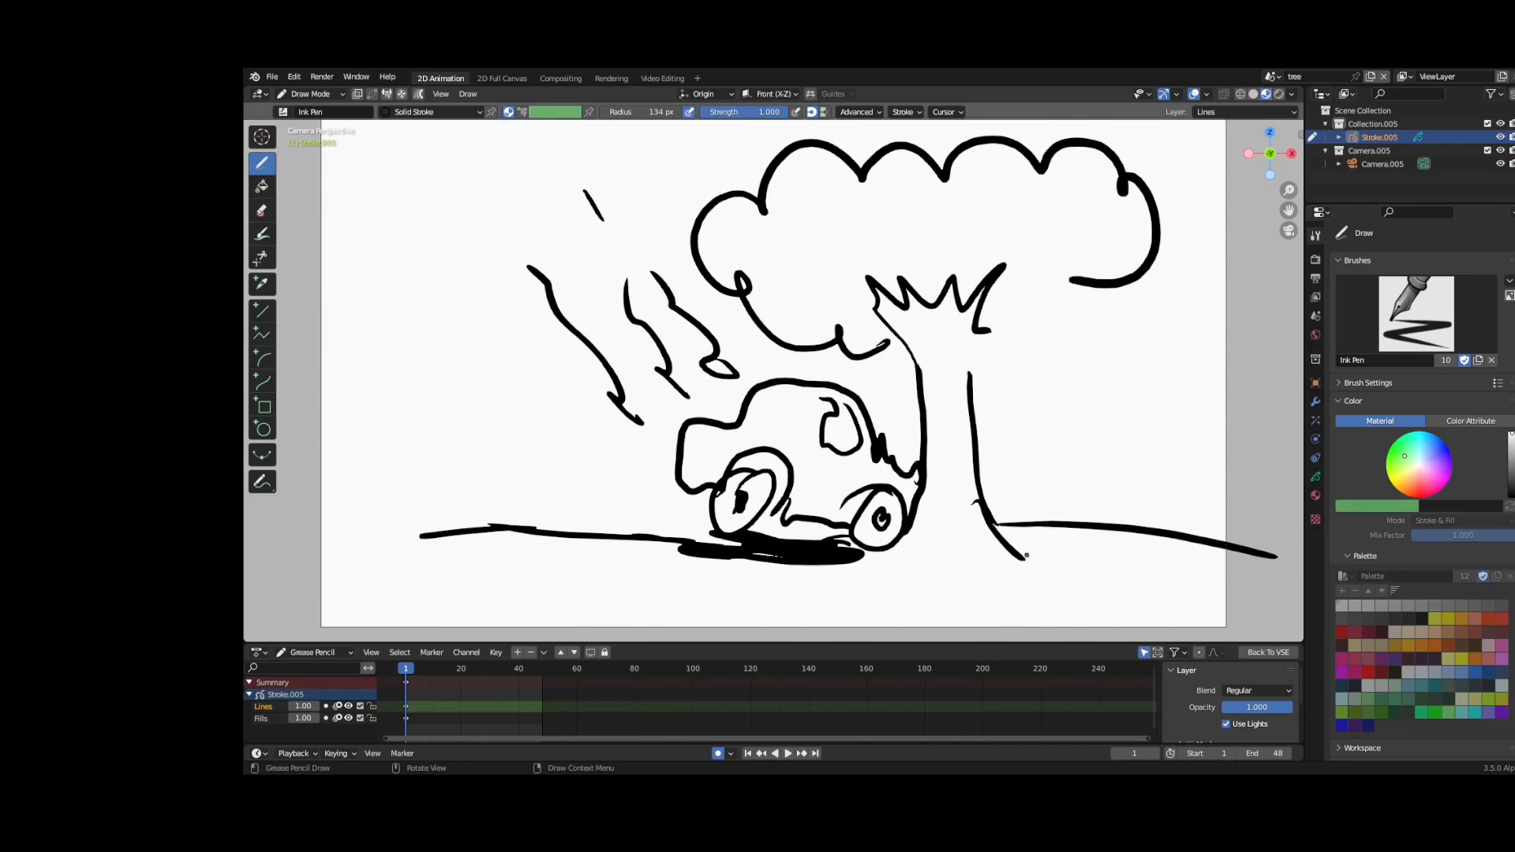
- Set the tree scene's frame range to 0–30 and return to the sequencer
mouse_move(1266, 754)
mouse_down()
mouse_move(1236, 754)
mouse_move(1280, 753)
mouse_up()
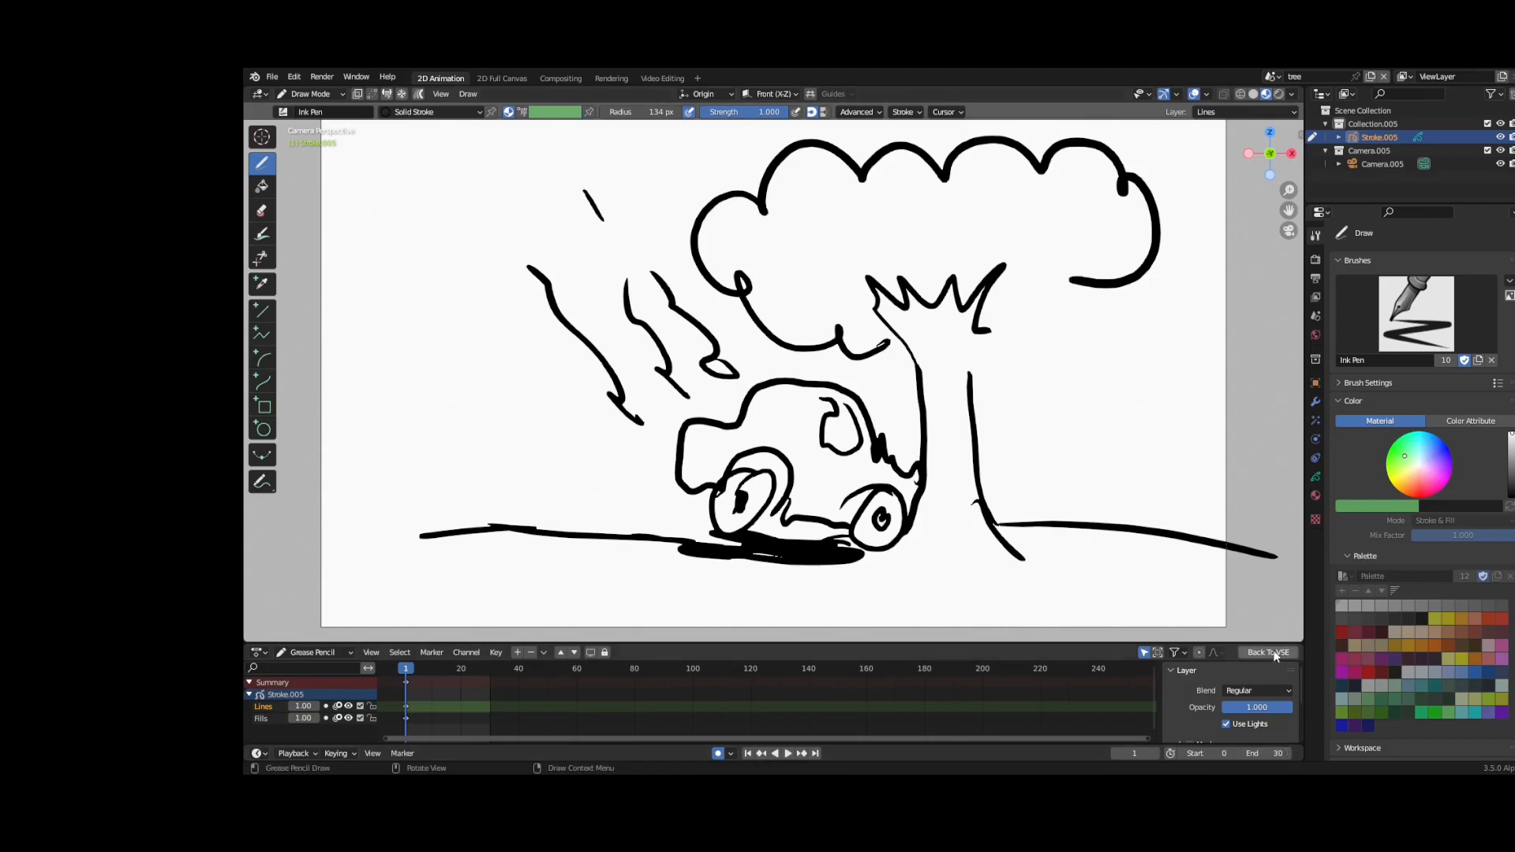
click(1279, 652)
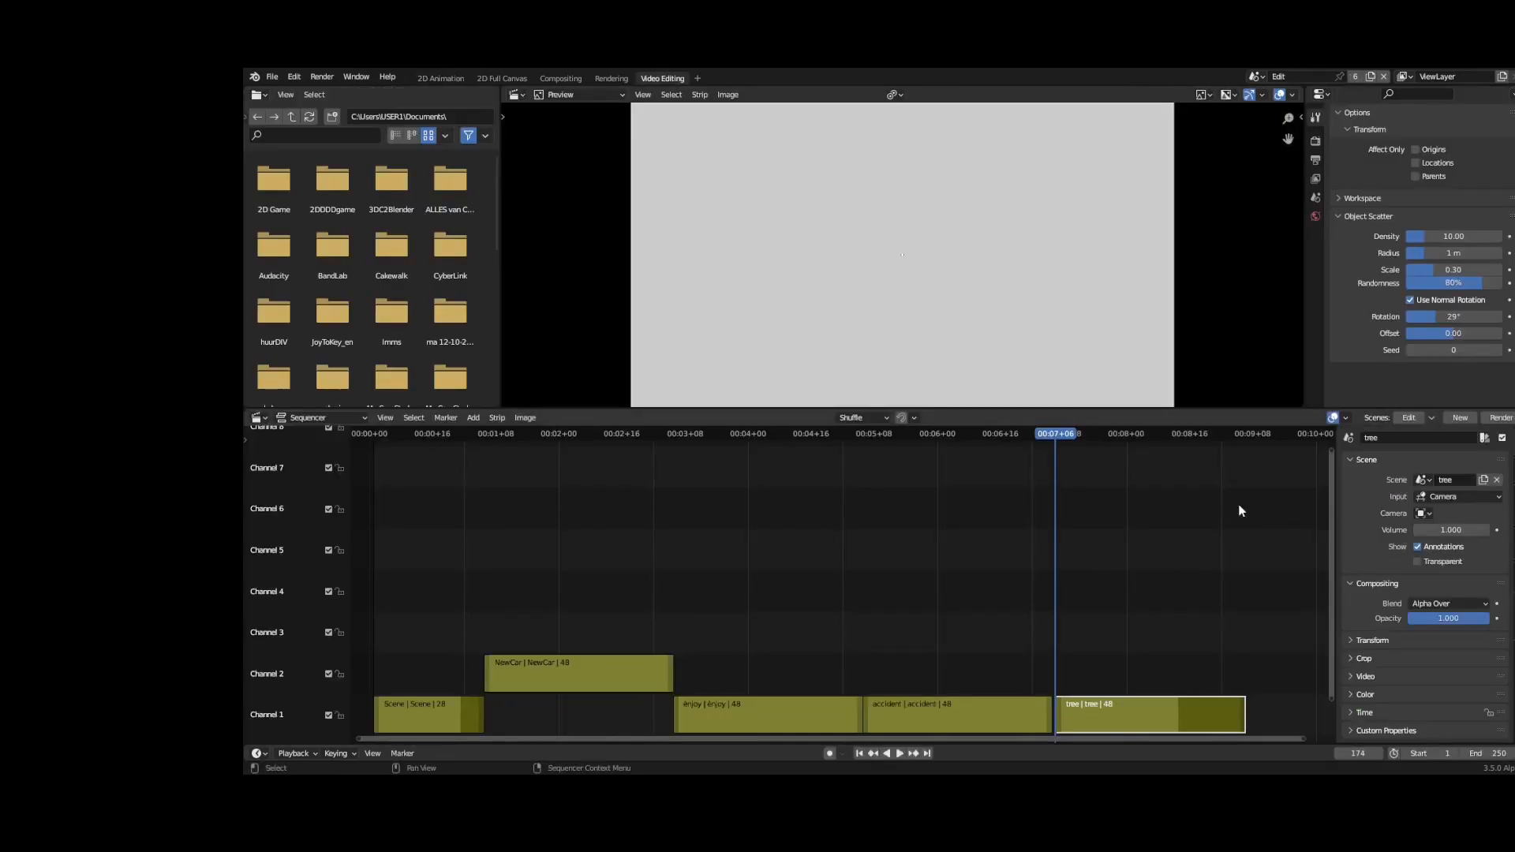
- Trim the tree strip to 25 frames and move it flush against the end of the accident strip
drag(1247, 714, 1141, 734)
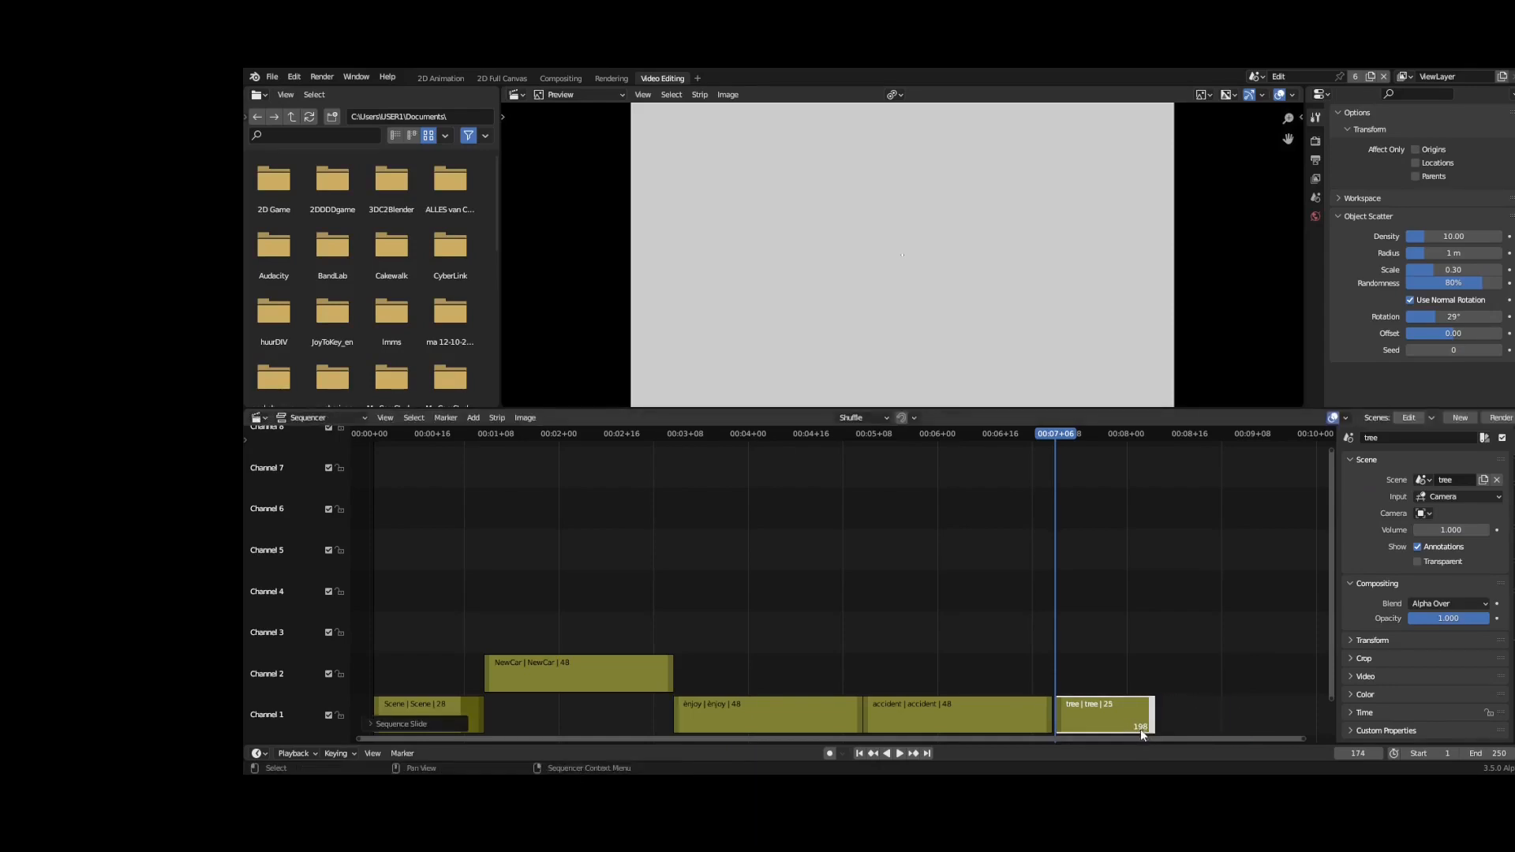
mouse_move(1049, 433)
mouse_down()
mouse_move(1153, 433)
mouse_move(1134, 433)
mouse_up()
drag(1104, 709, 1100, 708)
- Add a scene strip named "end" at frame 198, after the tree strip, and trim it to 24 frames
mouse_move(1142, 434)
mouse_down()
mouse_move(1160, 434)
mouse_move(1150, 445)
mouse_up()
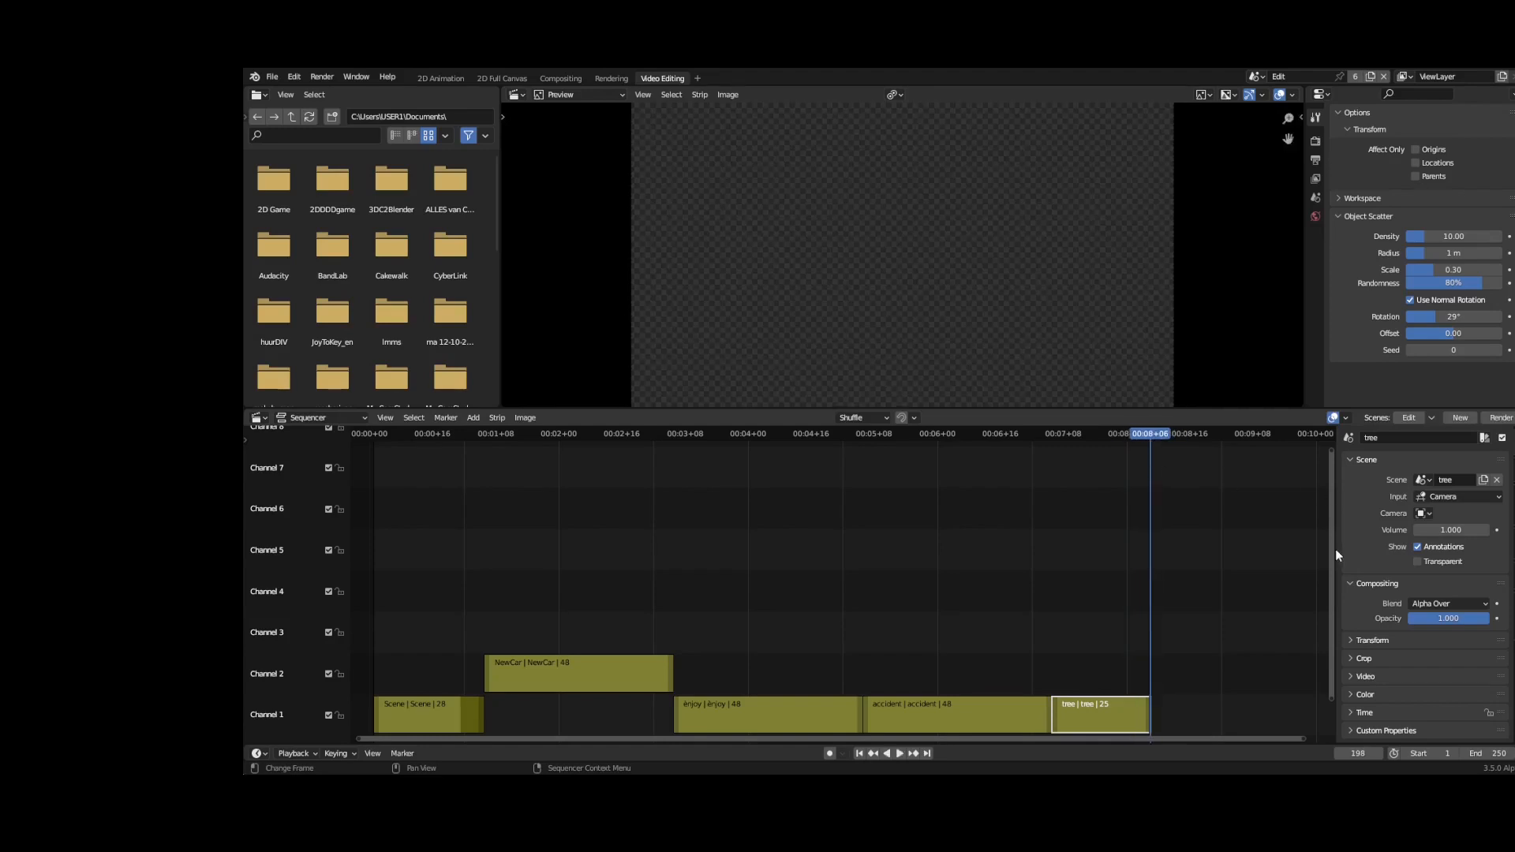
click(1464, 417)
click(1446, 439)
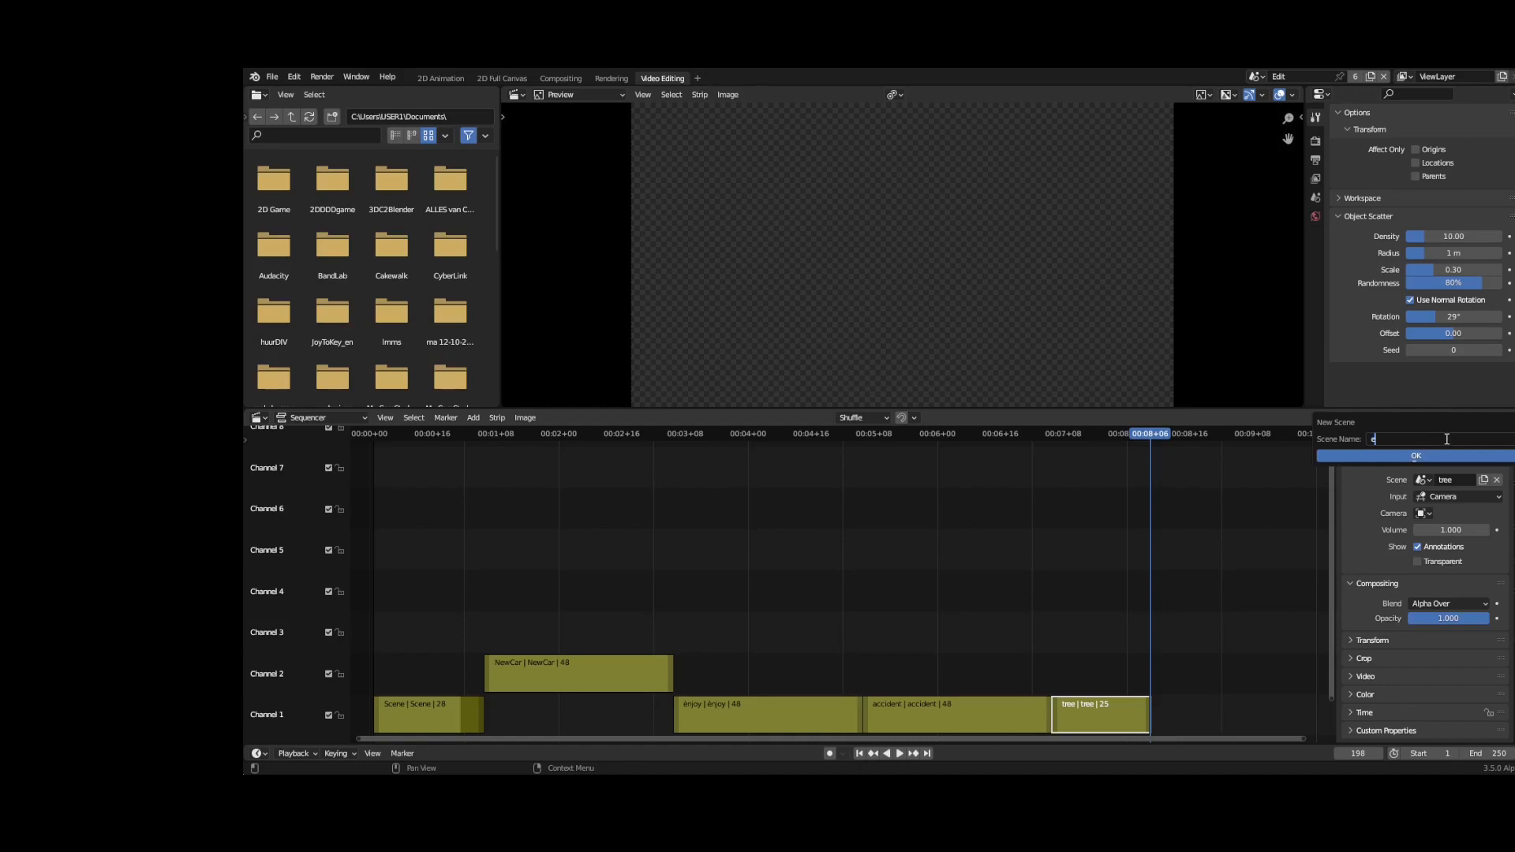
text(end)
click(1444, 455)
key(Home)
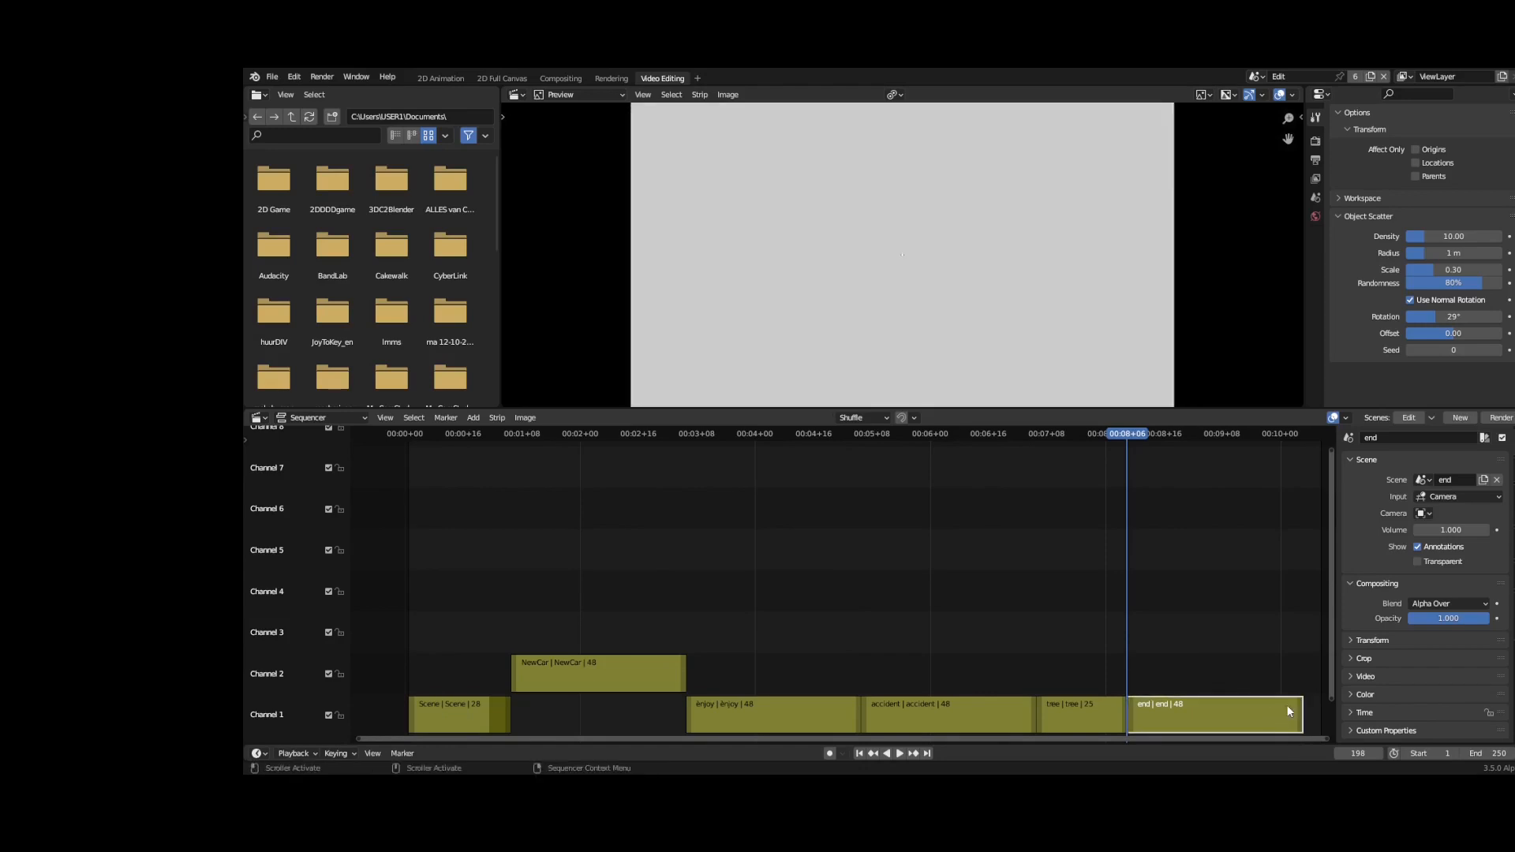
drag(1292, 710, 1215, 714)
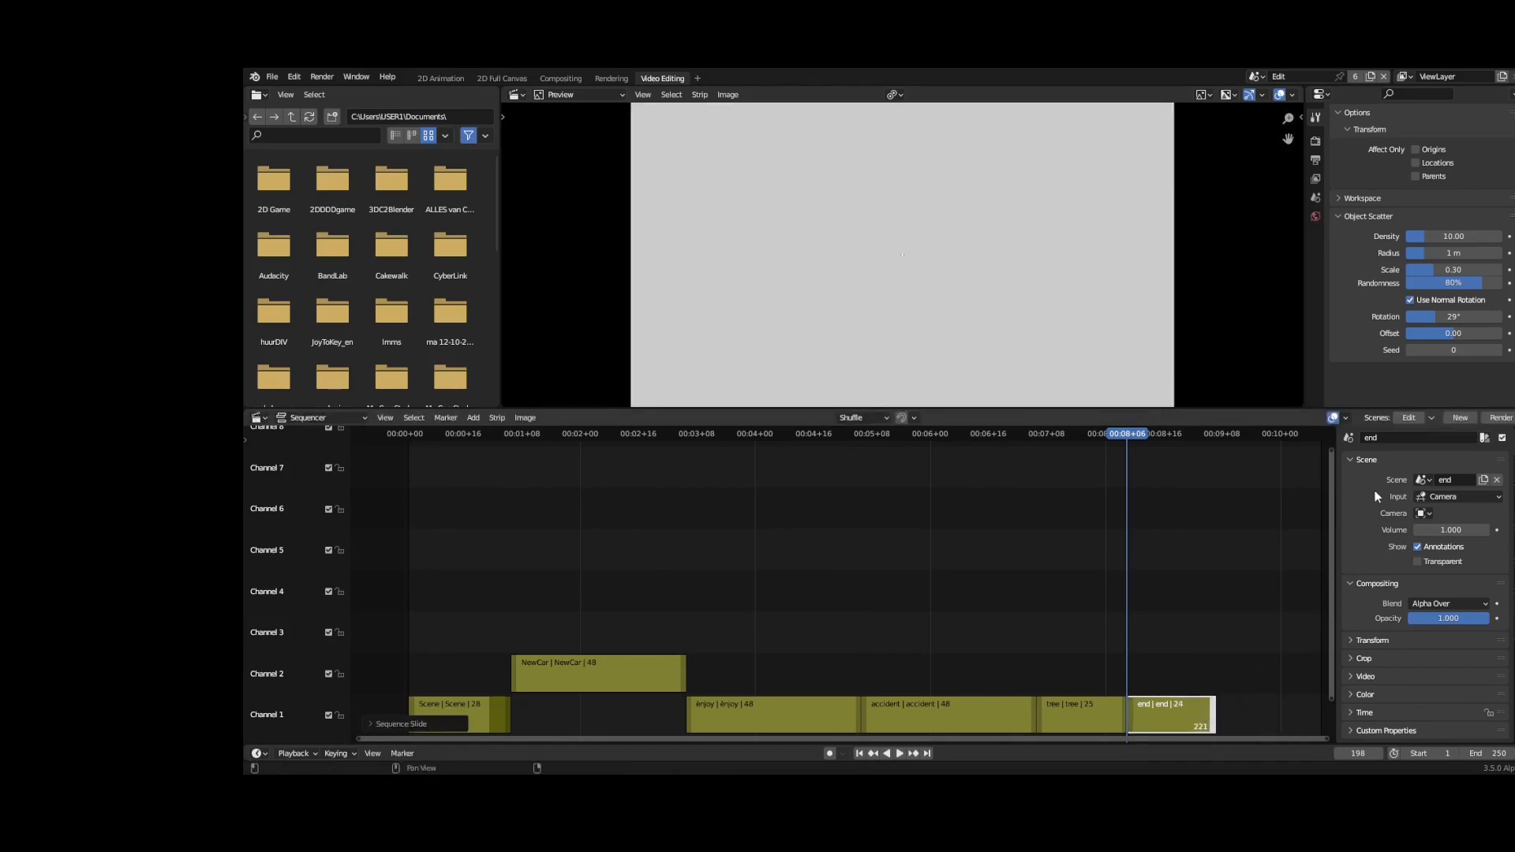
- Open the end scene for drawing and choose the Ink Pen brush with a 144 px radius
click(1409, 417)
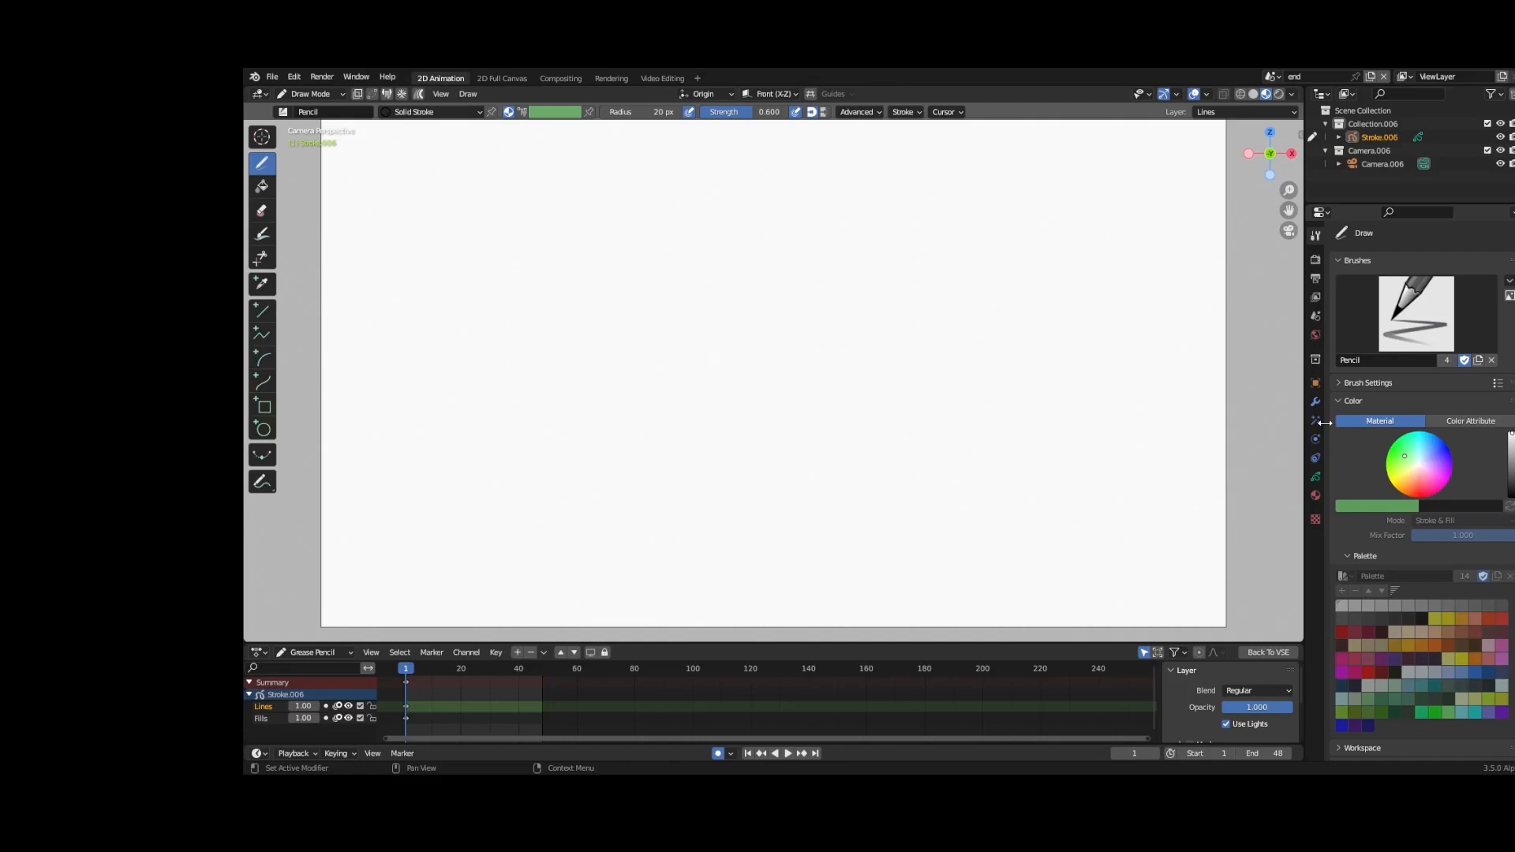
click(1414, 327)
click(1140, 387)
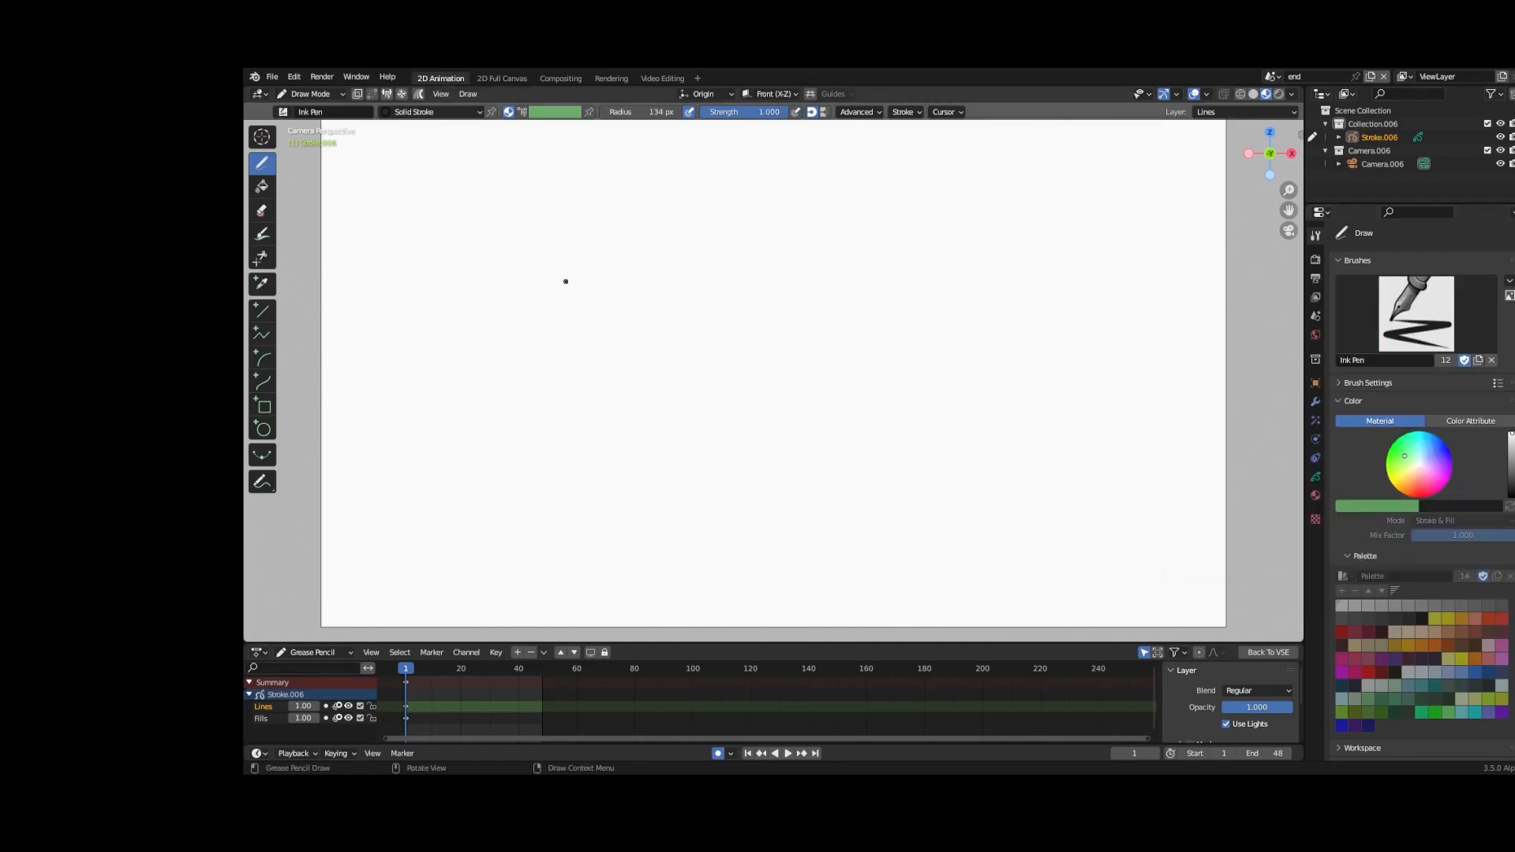
drag(620, 112, 628, 112)
- Letter the word "THE" in capitals on the left half of the canvas
mouse_move(610, 273)
mouse_down()
mouse_move(491, 331)
mouse_move(576, 392)
mouse_up()
mouse_move(624, 296)
mouse_down()
mouse_move(636, 408)
mouse_move(669, 388)
mouse_up()
drag(636, 371, 662, 358)
drag(678, 296, 740, 270)
mouse_move(691, 304)
mouse_down()
mouse_move(714, 414)
mouse_move(763, 364)
mouse_up()
drag(723, 325, 680, 350)
- Letter the word "END" in larger capitals beside "THE"
drag(882, 244, 820, 511)
drag(902, 407, 819, 519)
drag(860, 342, 781, 389)
drag(911, 357, 915, 479)
drag(914, 359, 982, 483)
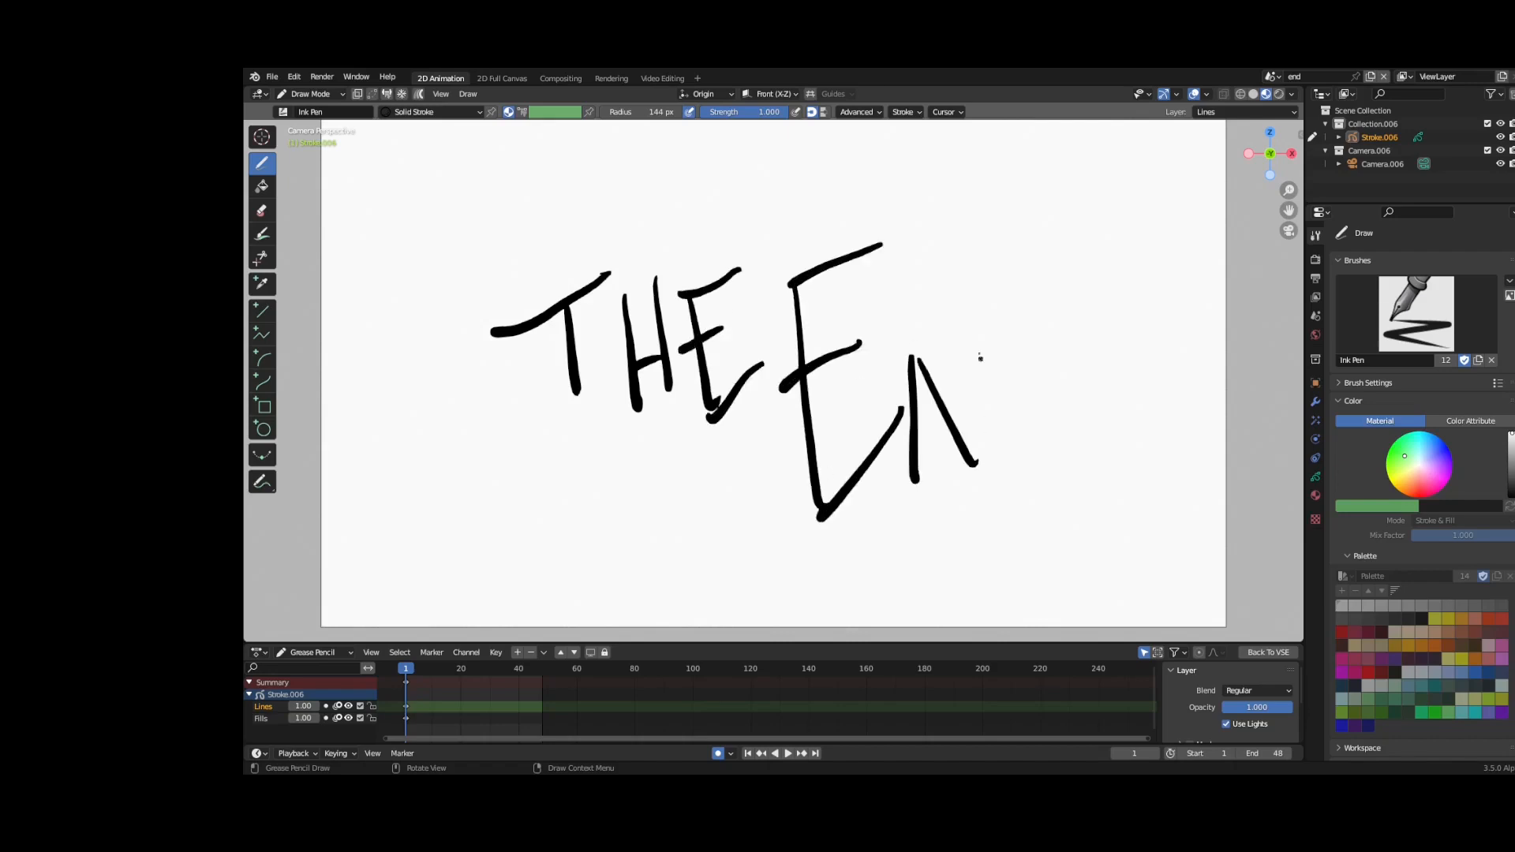
drag(978, 353, 984, 485)
drag(1016, 350, 1023, 489)
- Underline the "THE END" lettering with two rows of long and short horizontal strokes
mouse_move(987, 381)
mouse_down()
mouse_move(1005, 542)
mouse_move(856, 571)
mouse_move(552, 552)
mouse_up()
drag(820, 521, 525, 517)
drag(1167, 550, 1059, 549)
drag(1097, 584, 962, 578)
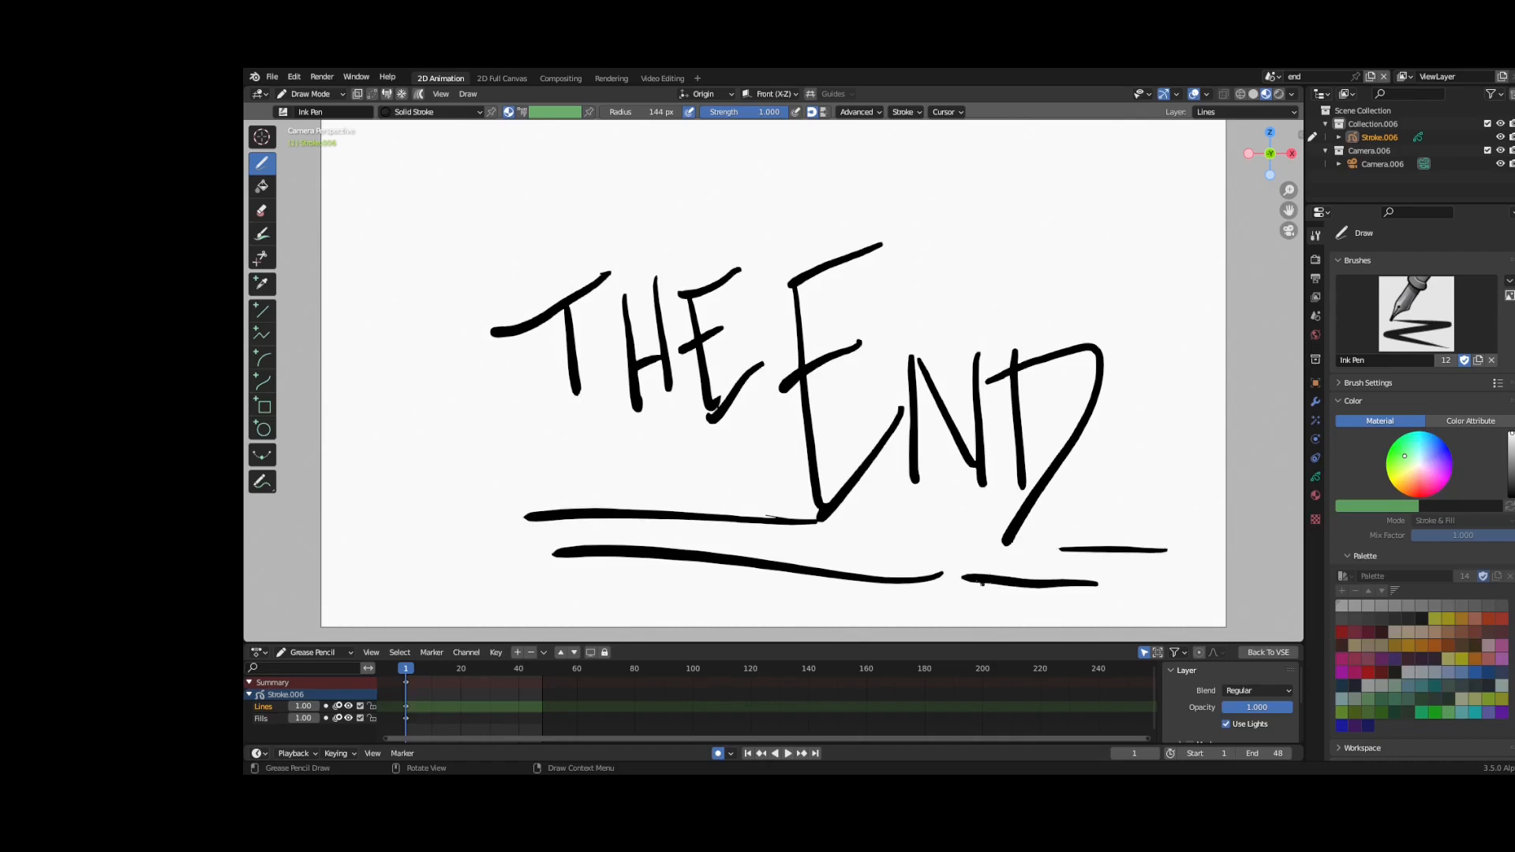
- Add short radiating accent strokes above and to both sides of the "THE END" lettering
drag(1077, 271, 1097, 227)
drag(1142, 353, 1199, 301)
drag(919, 221, 907, 182)
drag(746, 229, 714, 191)
drag(606, 221, 554, 195)
drag(519, 312, 423, 306)
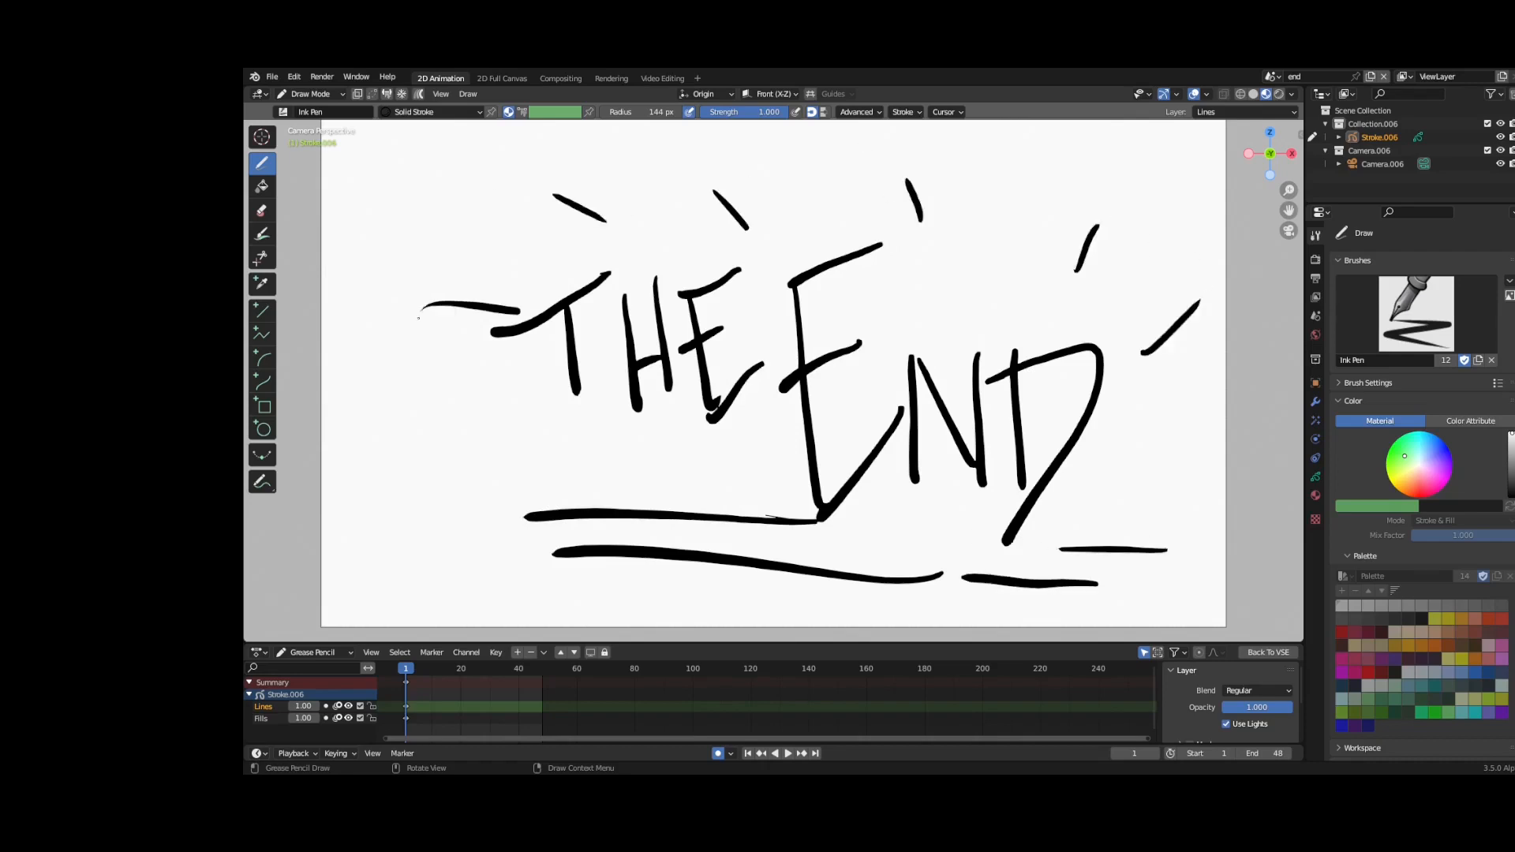
drag(517, 413, 405, 418)
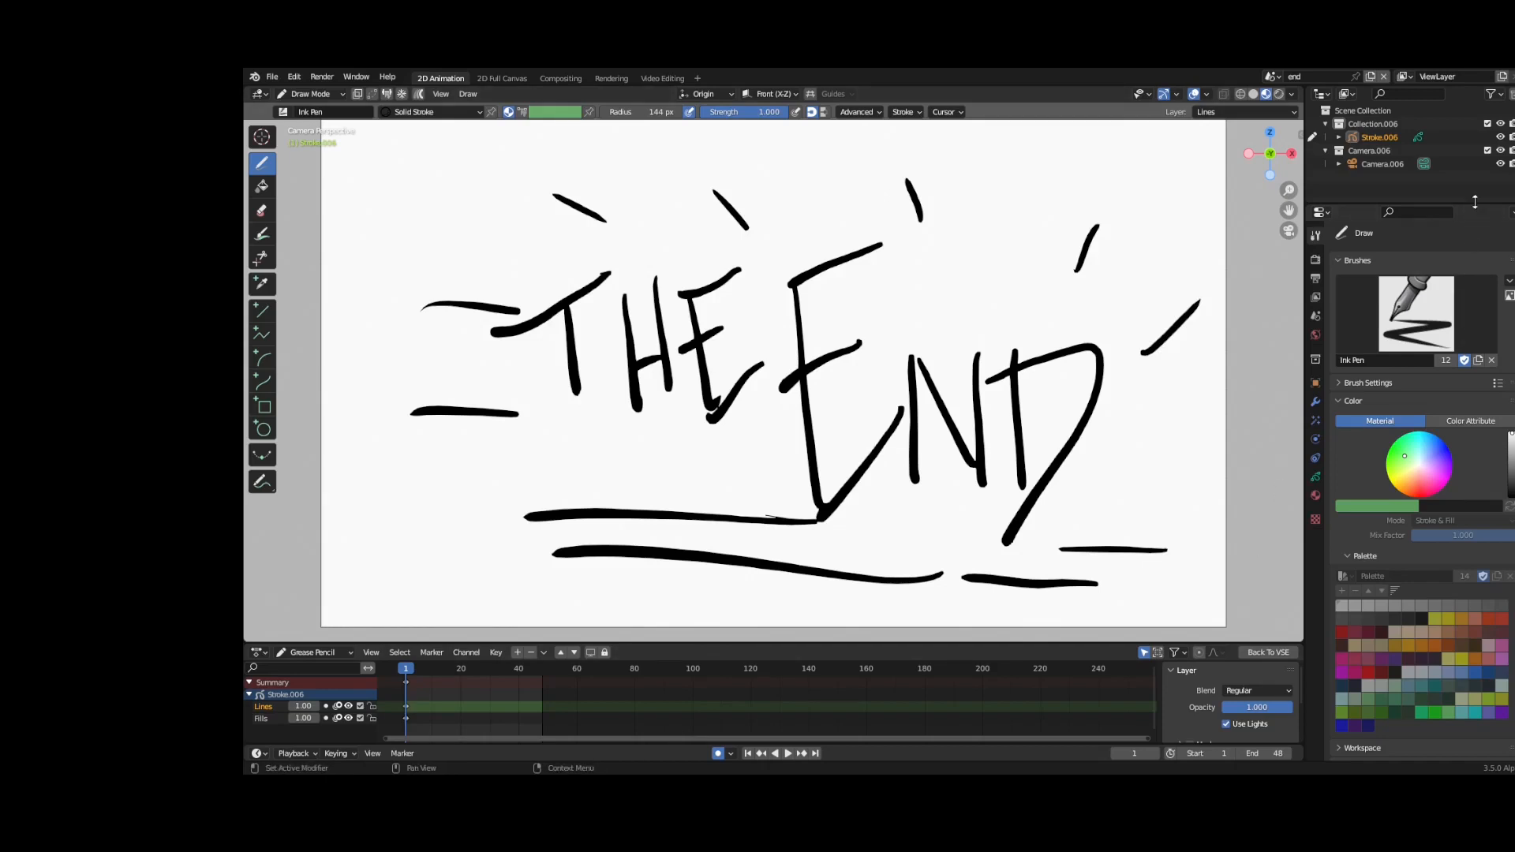
- Return to the sequencer and save the project file
click(1268, 652)
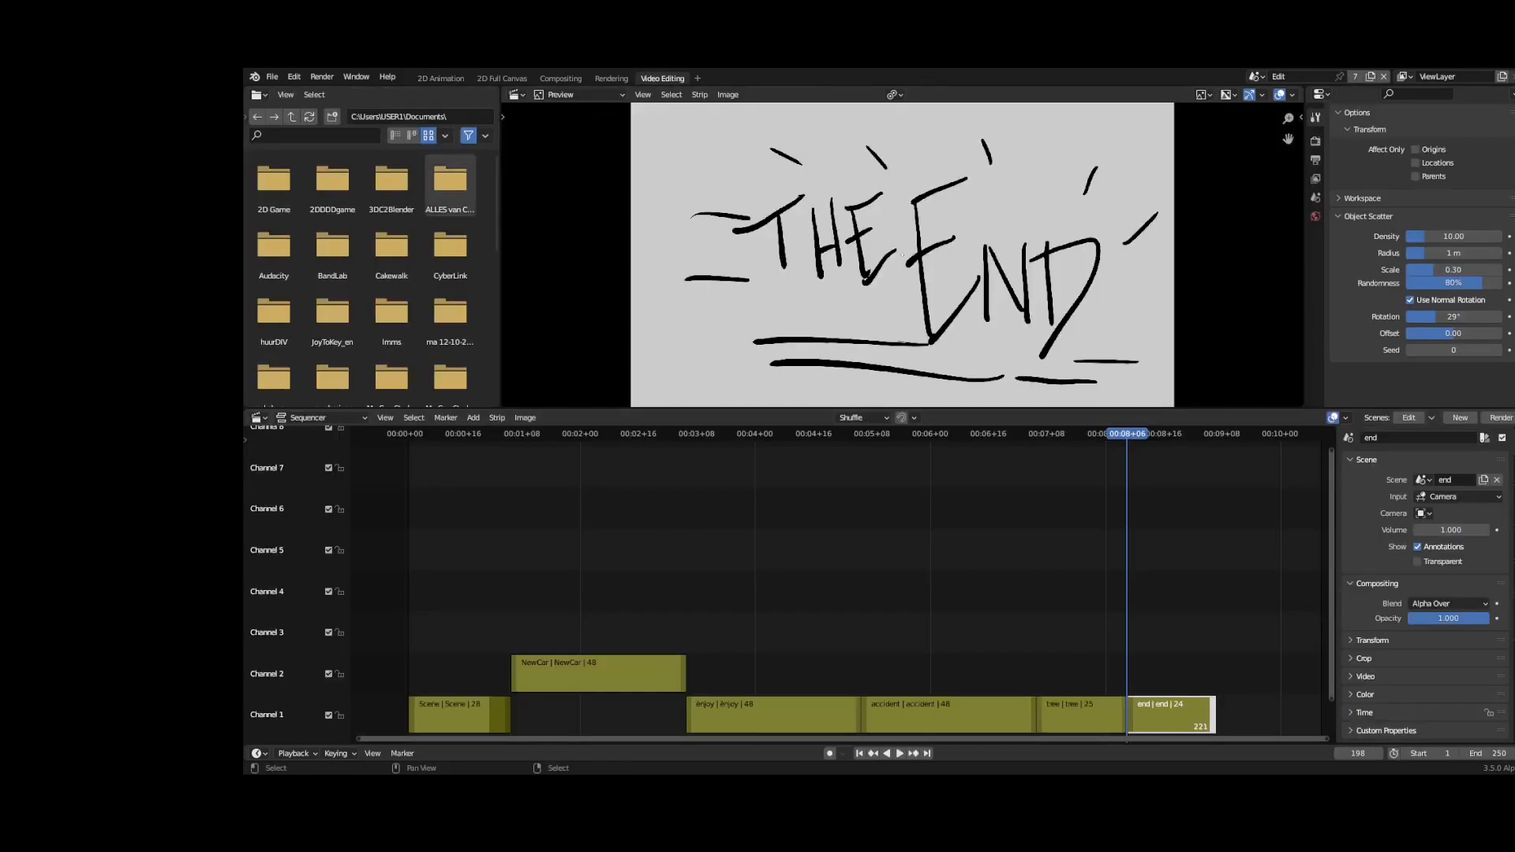
click(273, 79)
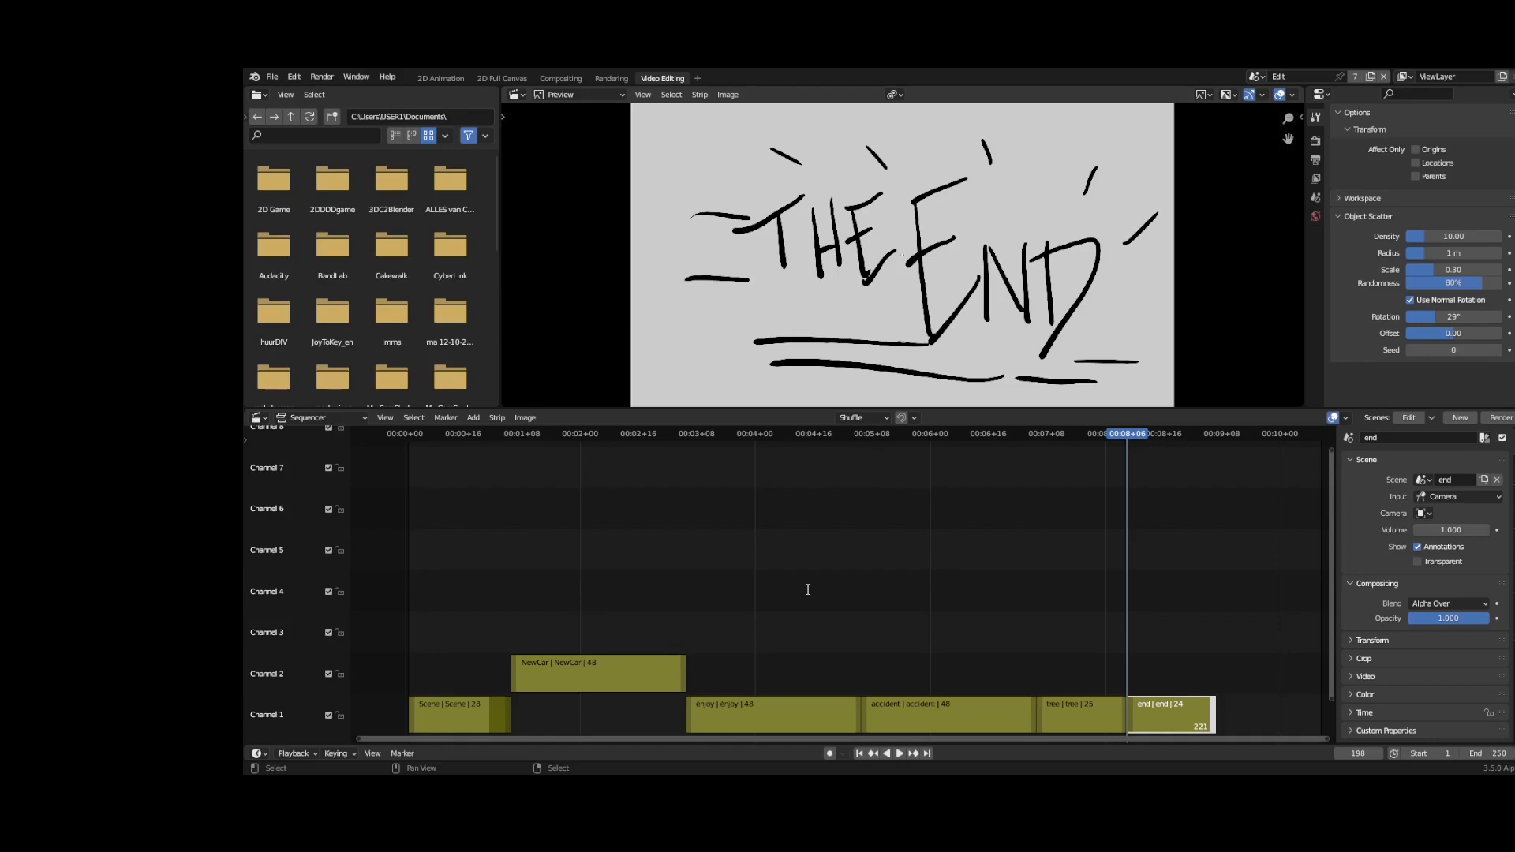
key(ctrl+s)
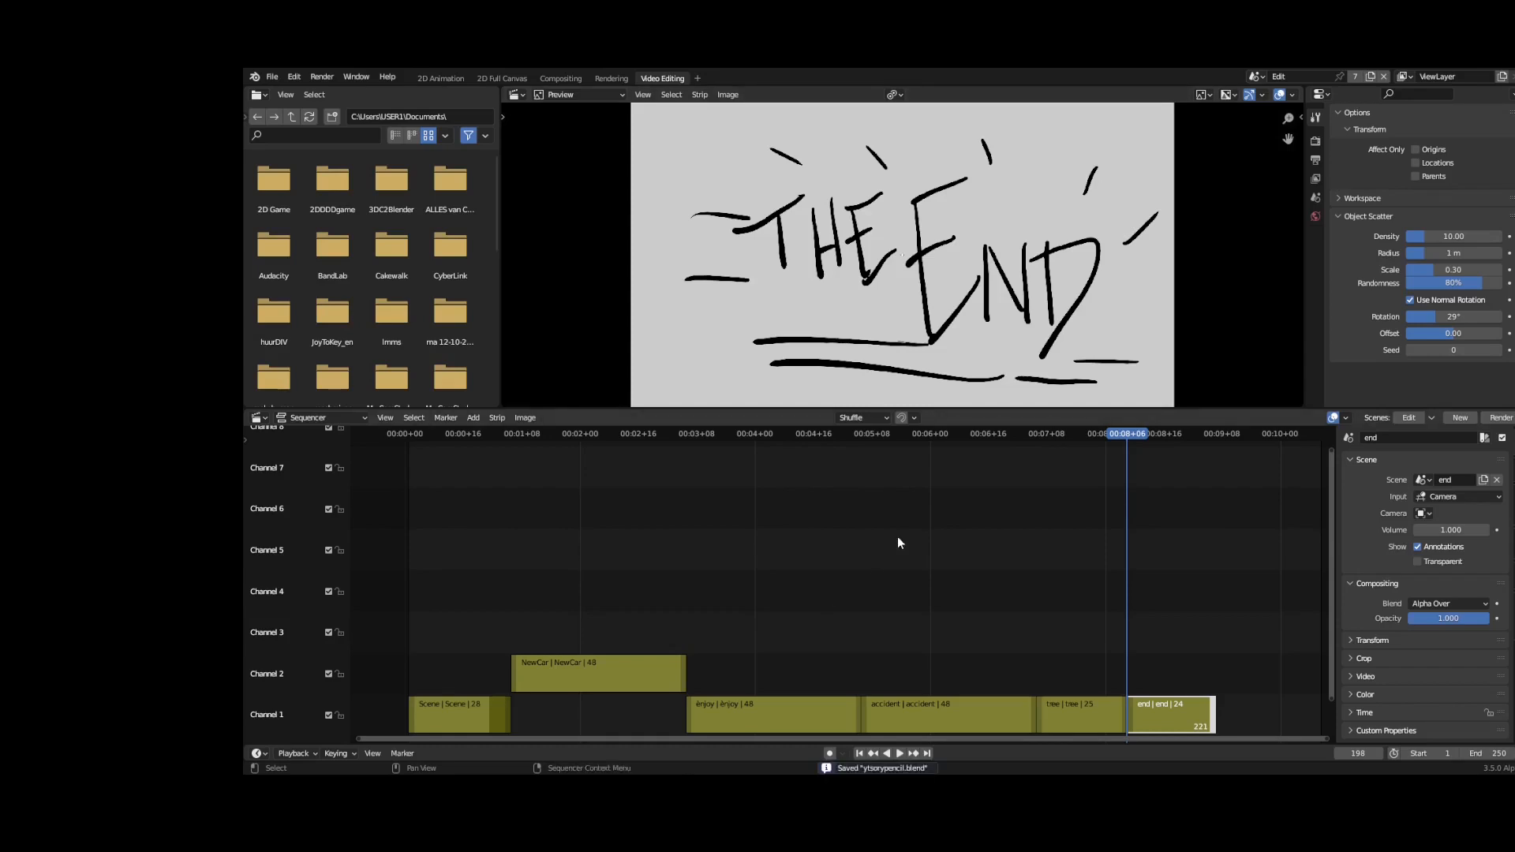
- Move the playhead to the start of the sequence and set the scene's end frame to 221
click(426, 437)
scroll(424, 442, down, 1)
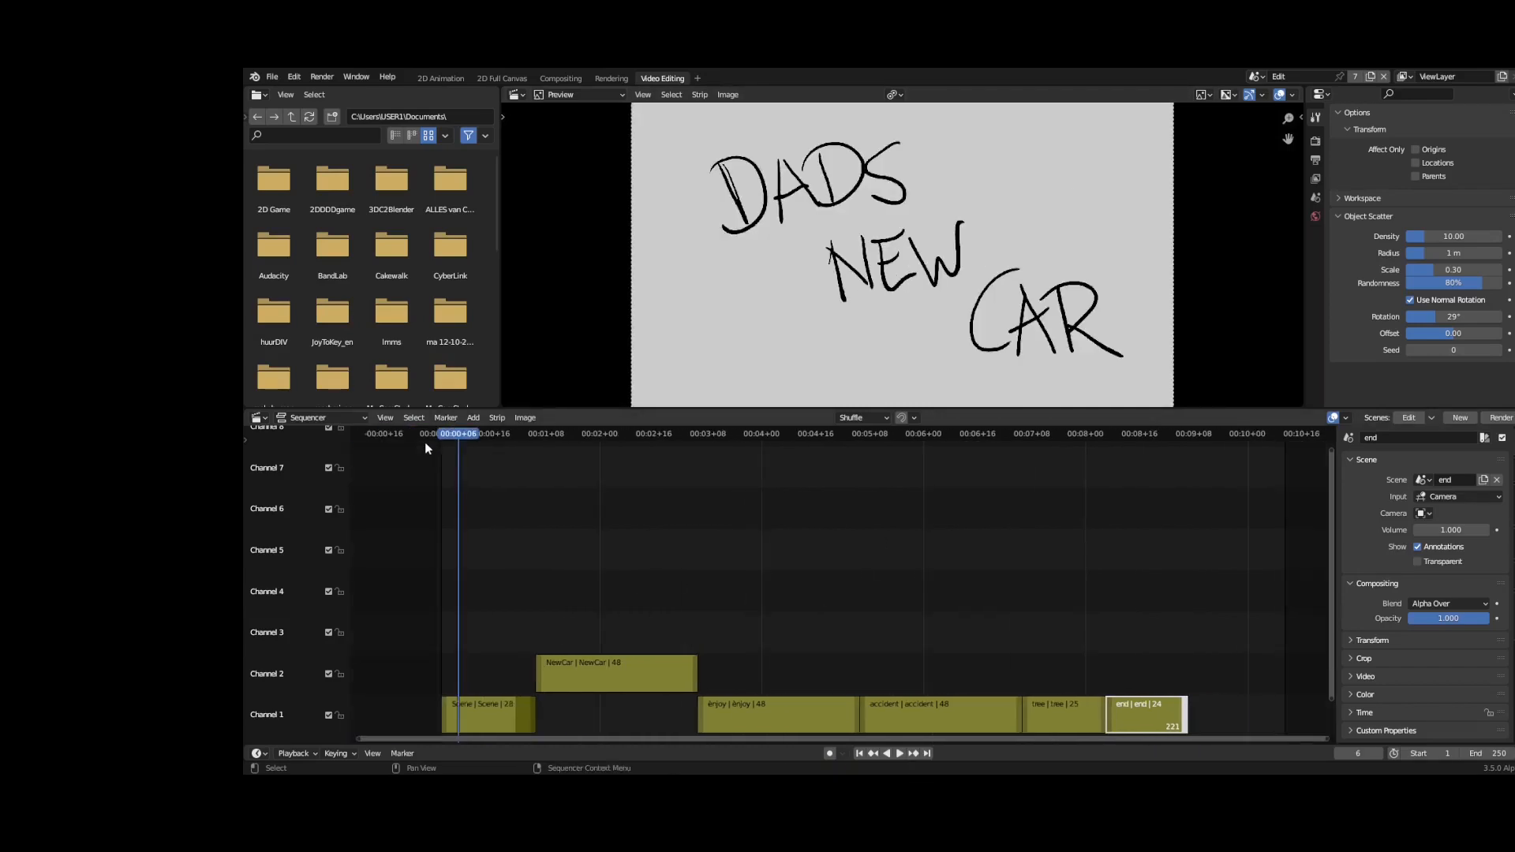
click(423, 431)
click(1497, 754)
text(221)
key(Return)
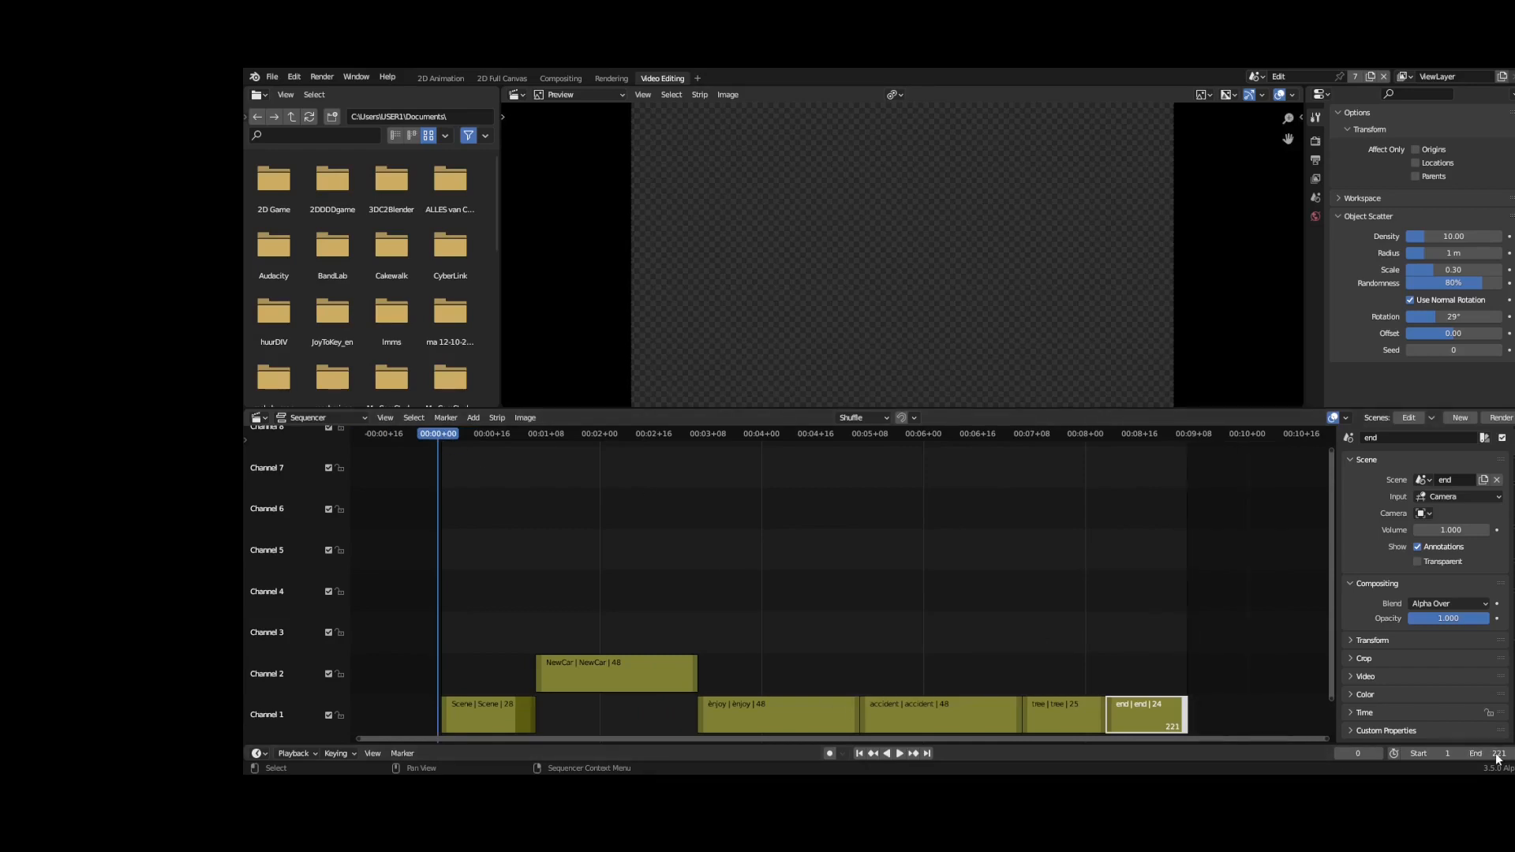
- Play the storyboard from its beginning, stop during the driver shot and save the project file
click(900, 754)
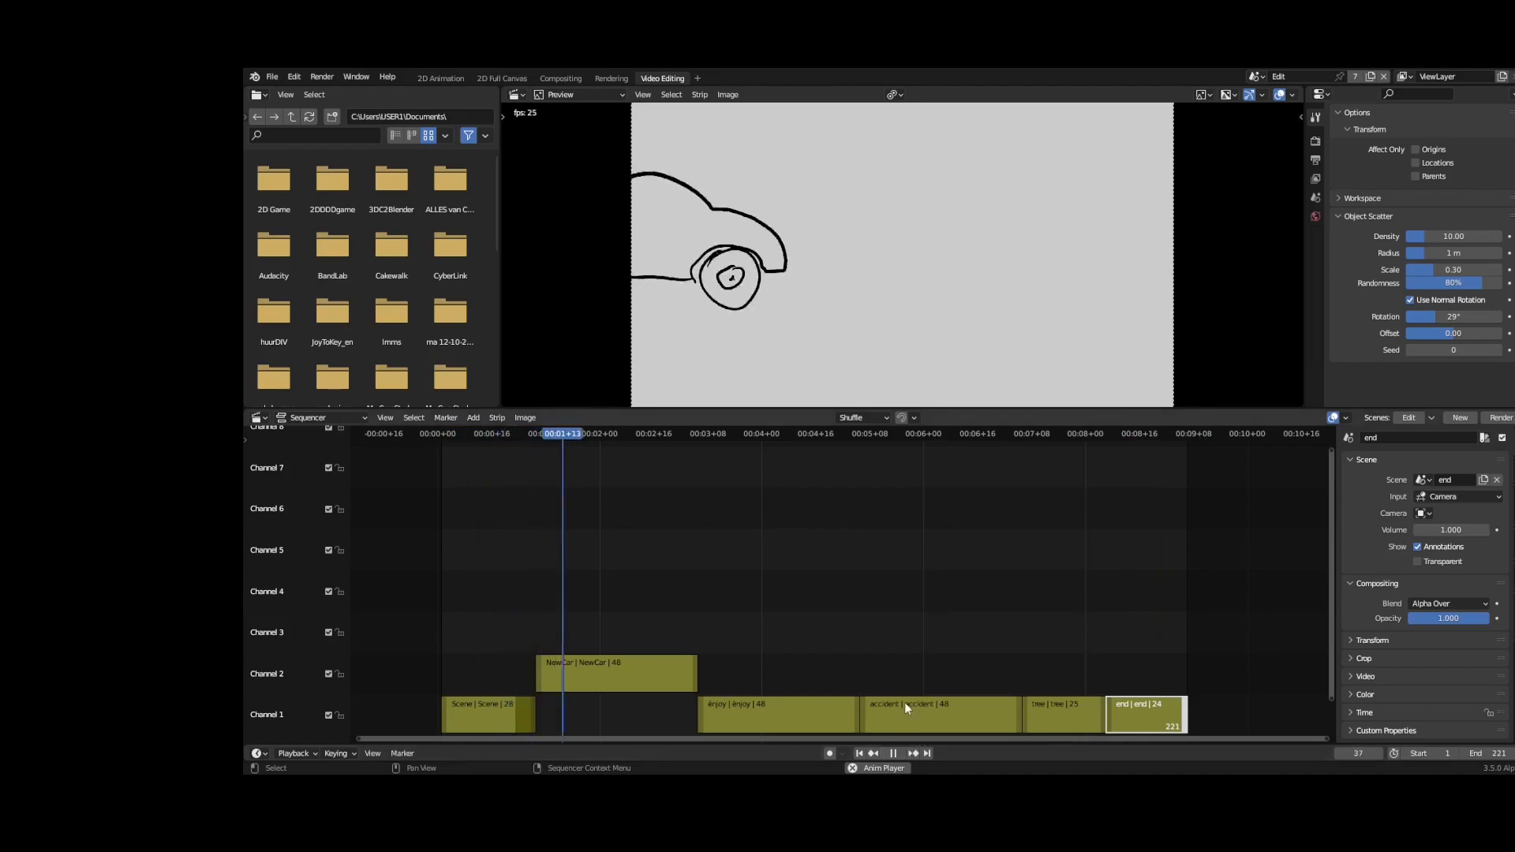
click(909, 752)
click(895, 752)
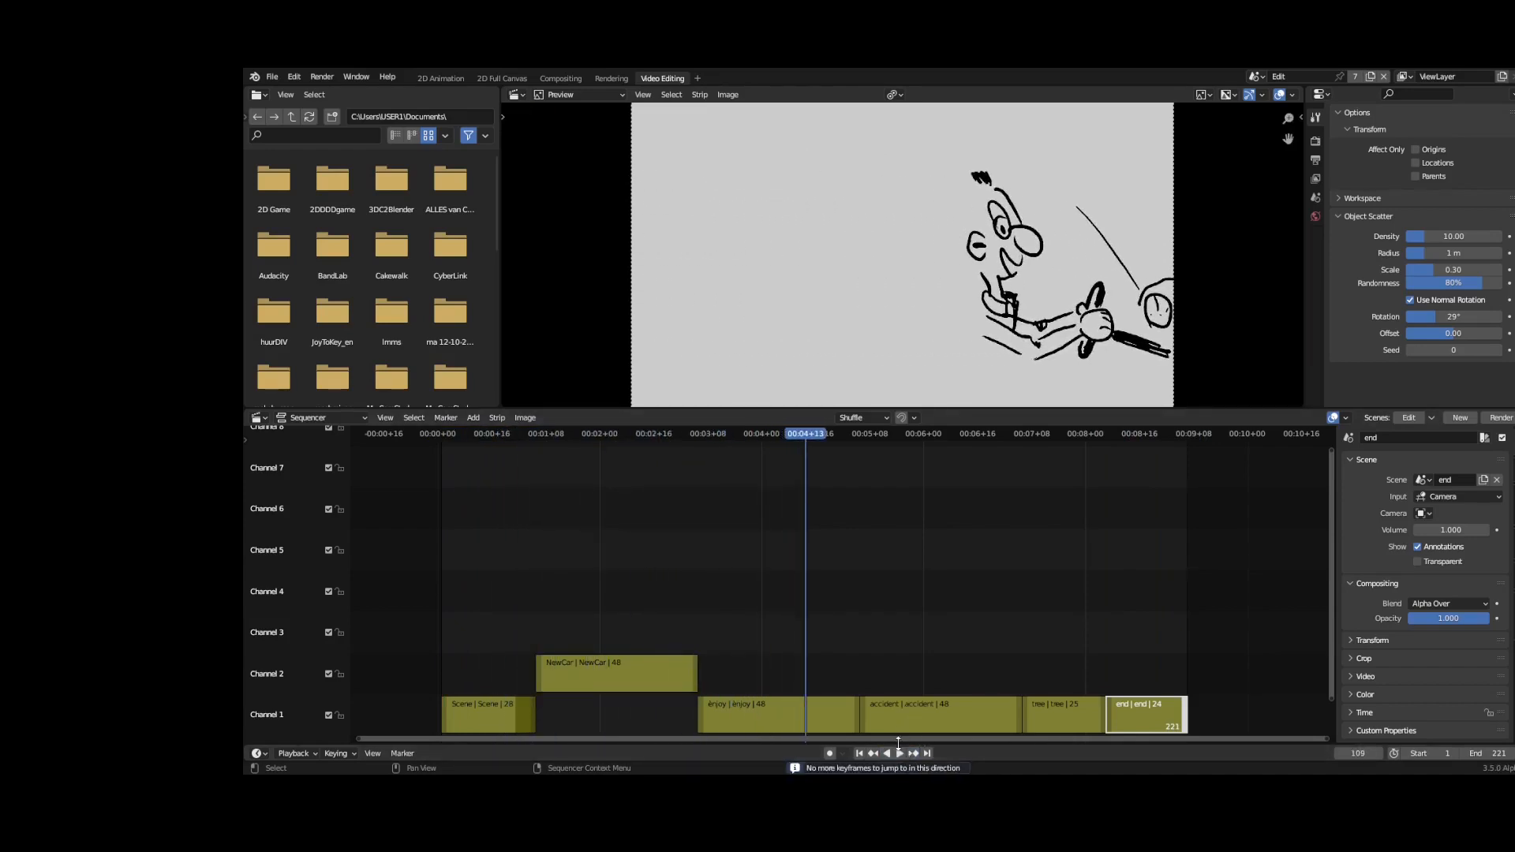
click(272, 77)
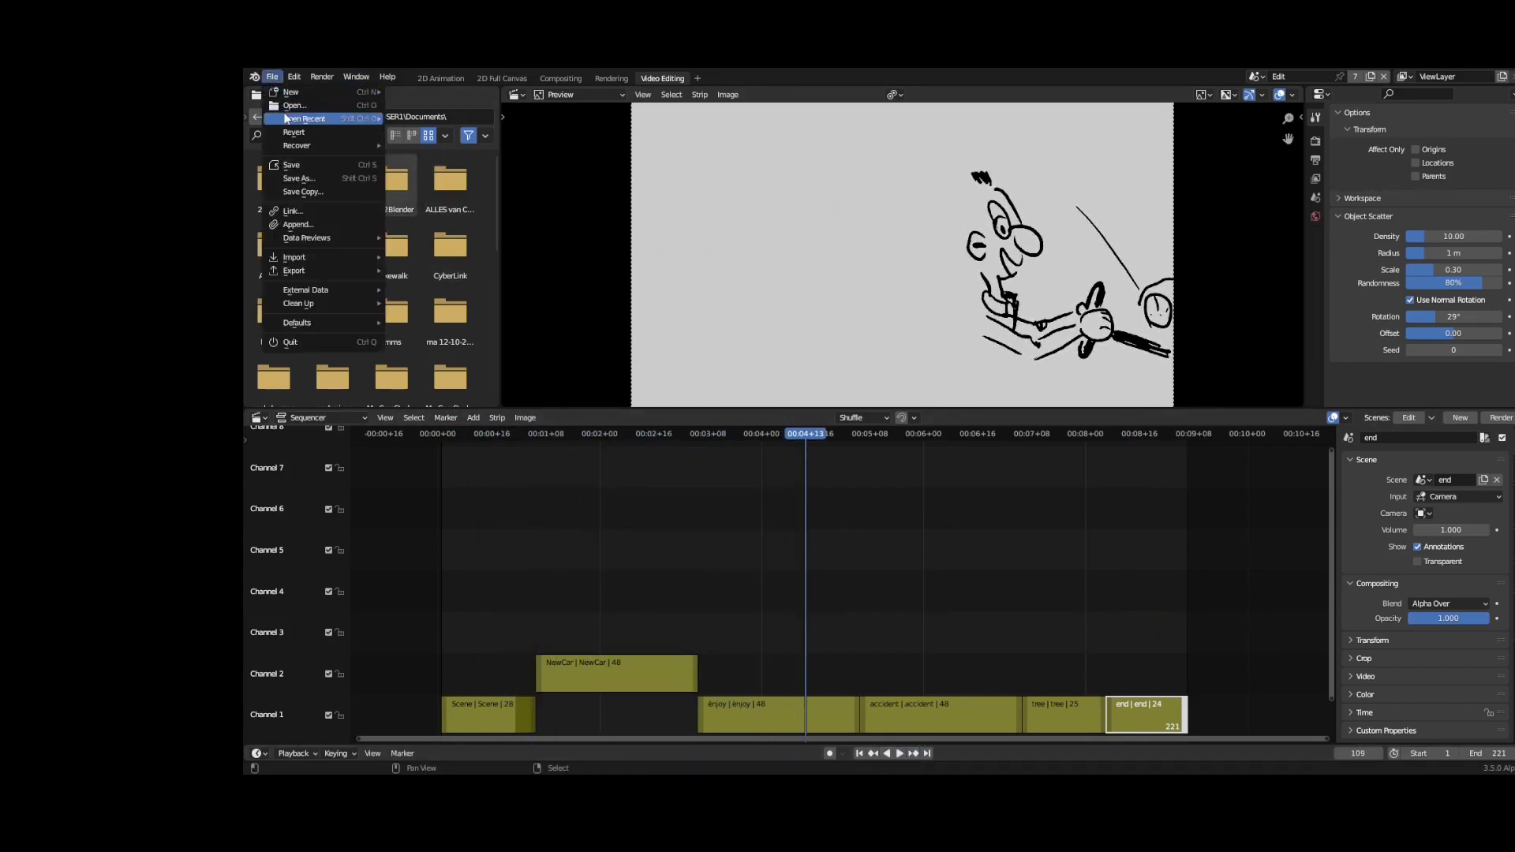
click(291, 165)
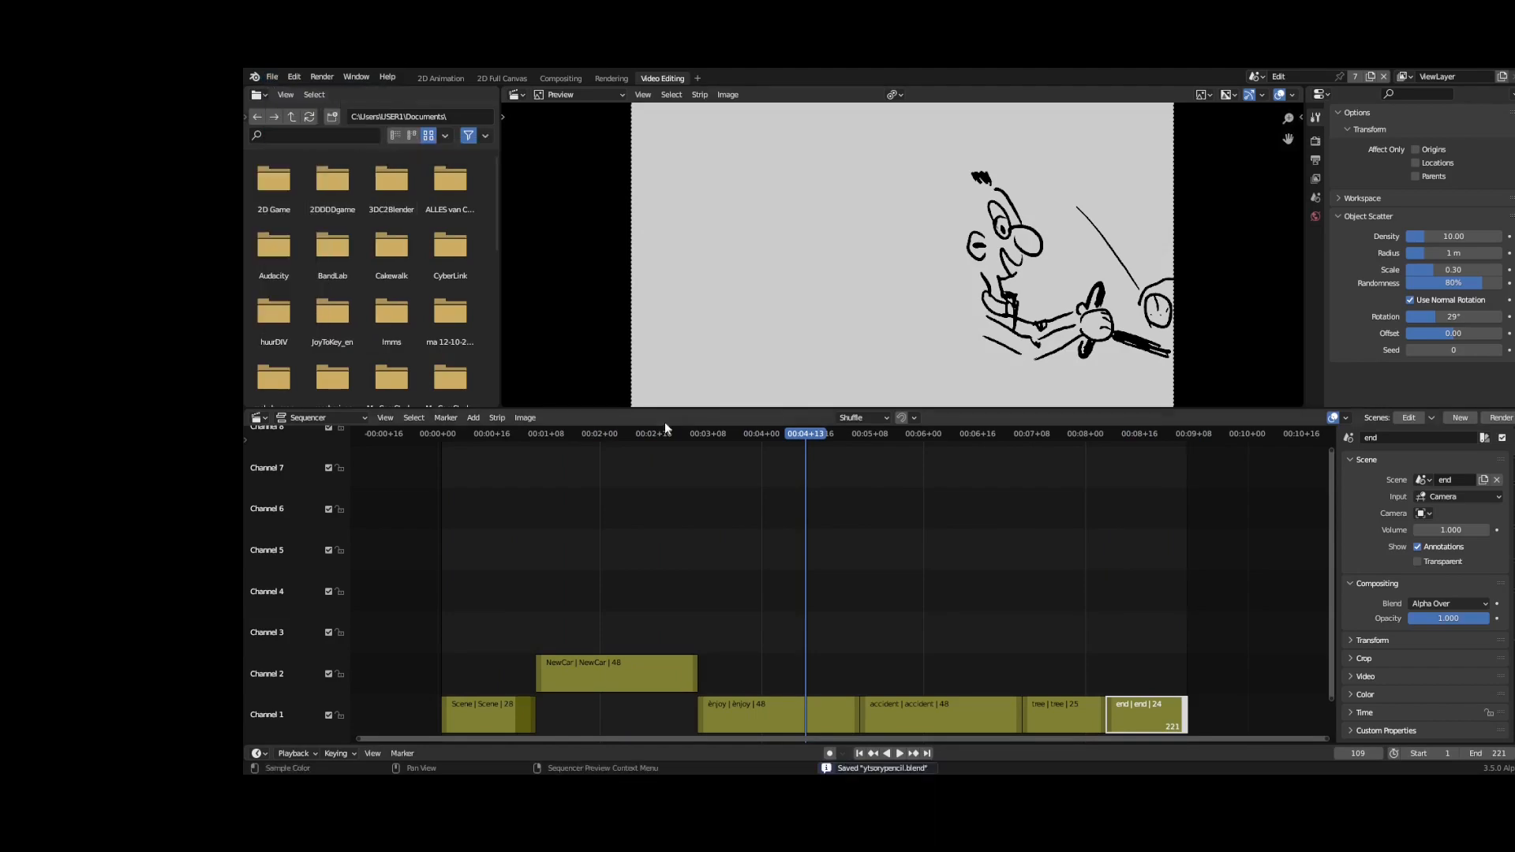
- Open the accident scene for editing and shift its last two drawing keyframes earlier, to about frames 29 and 35
click(917, 680)
click(924, 454)
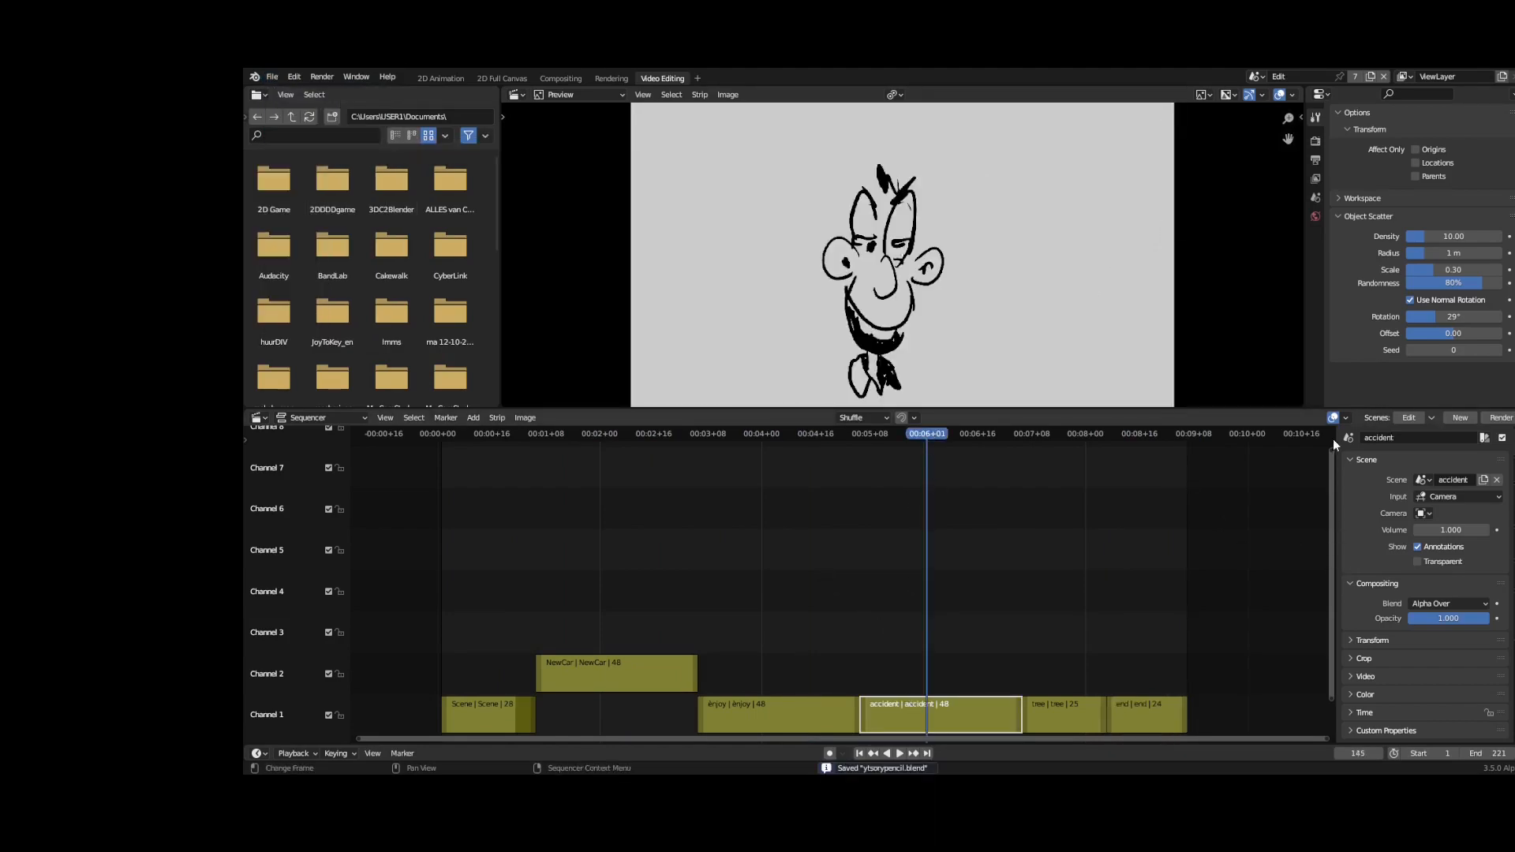
click(1409, 418)
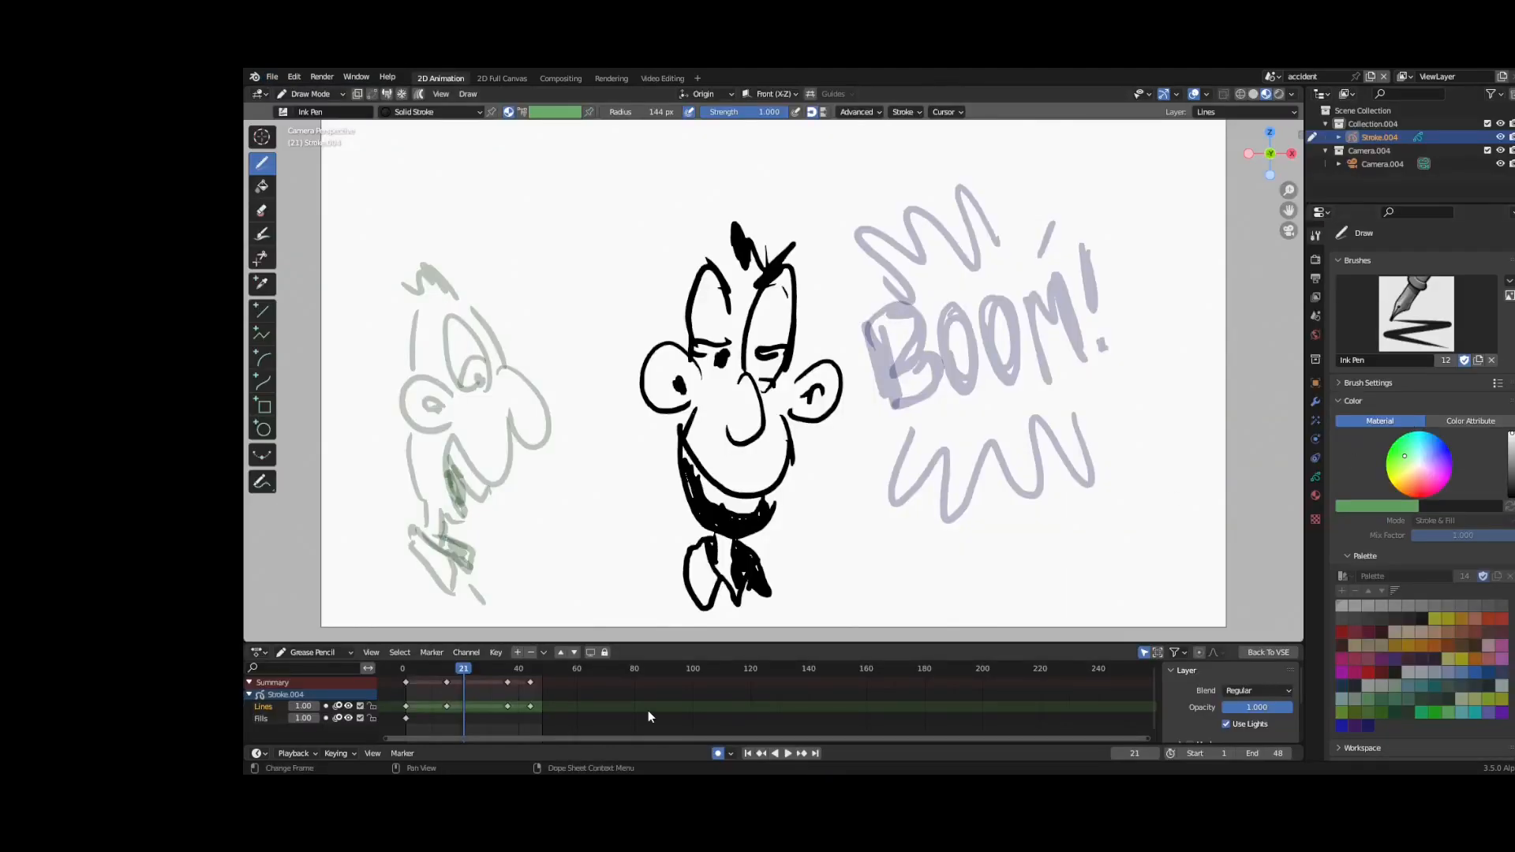
mouse_move(509, 684)
mouse_down()
mouse_move(486, 683)
mouse_move(525, 684)
mouse_move(498, 684)
mouse_up()
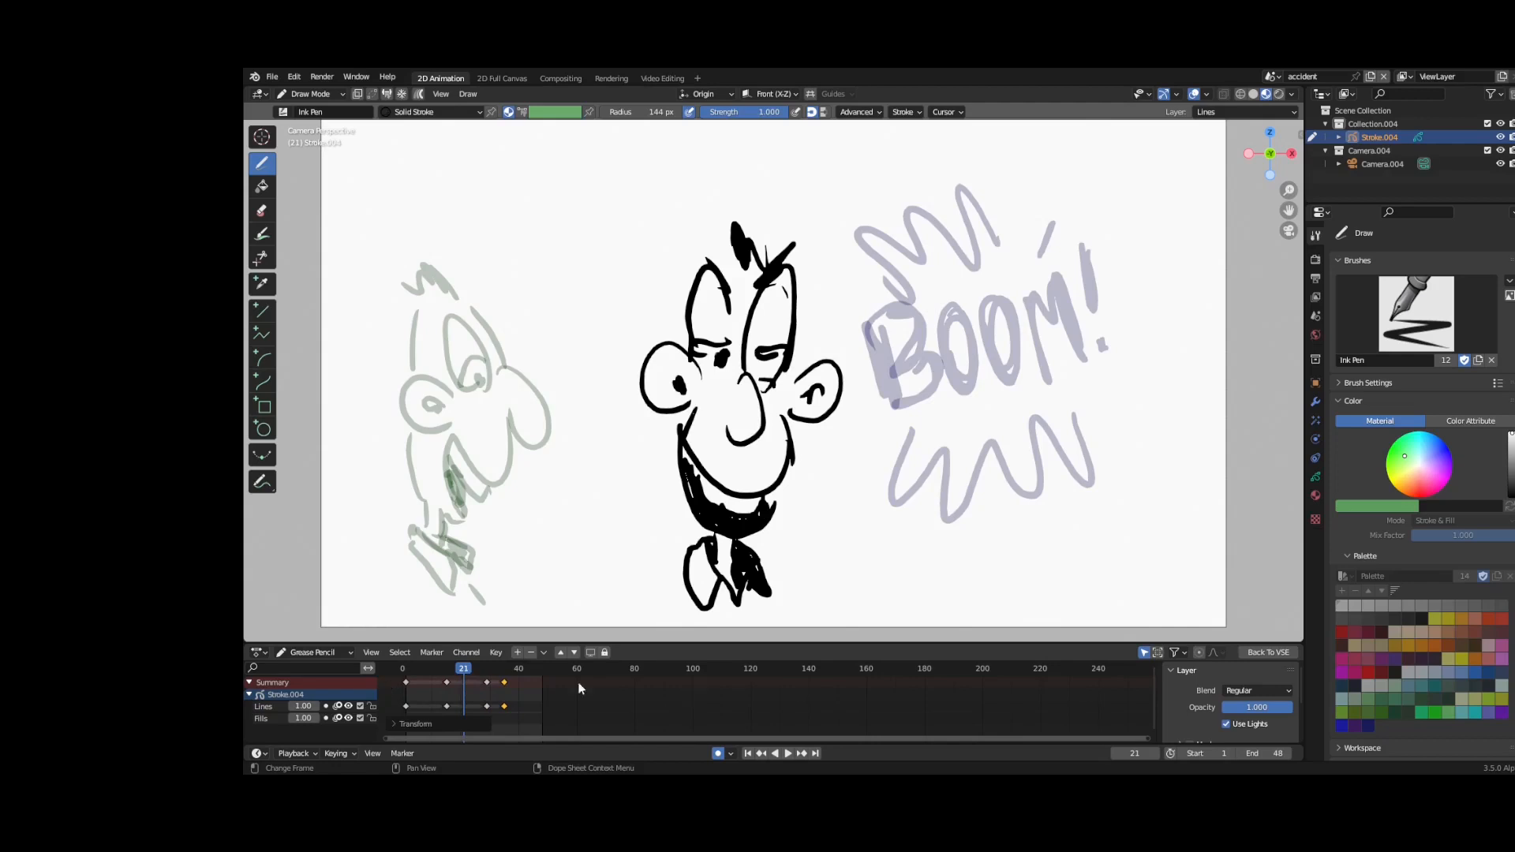
- Play the accident animation from frame 0 to check its timing, and save the project file from the sequencer
click(392, 669)
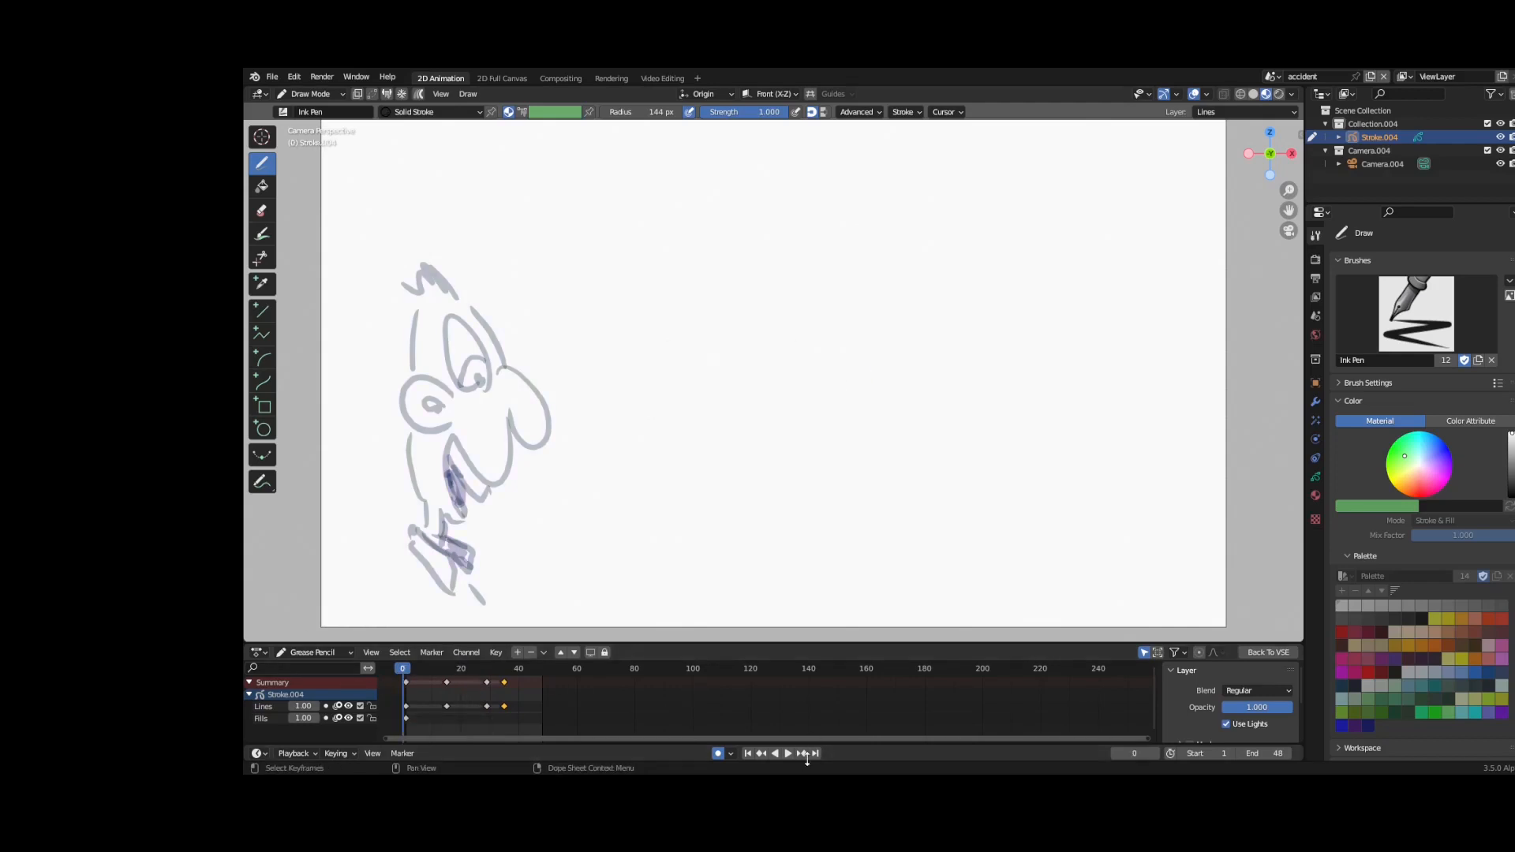
click(788, 753)
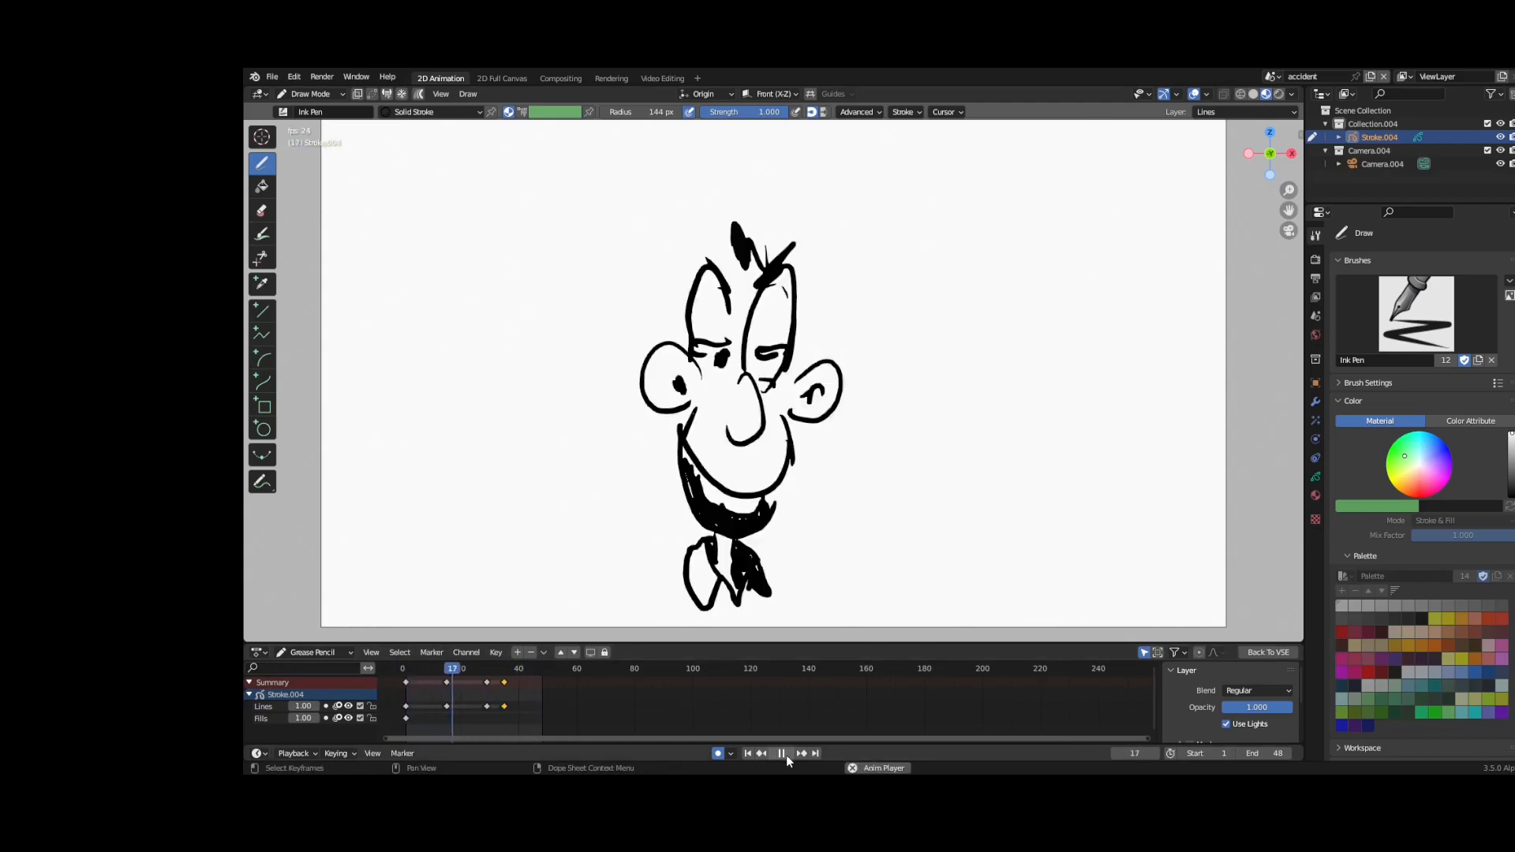
click(786, 755)
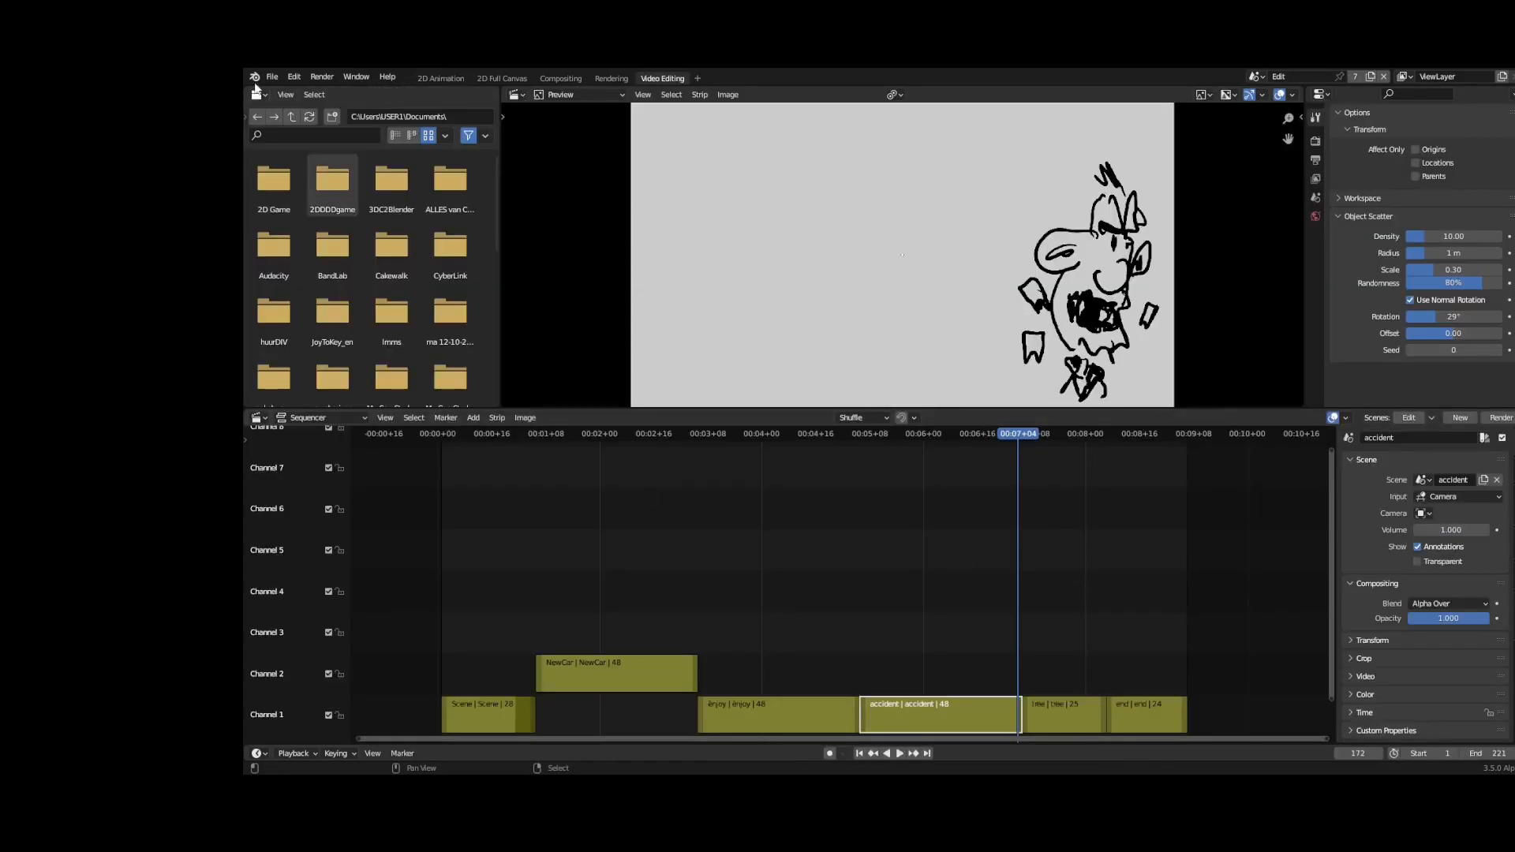
click(271, 77)
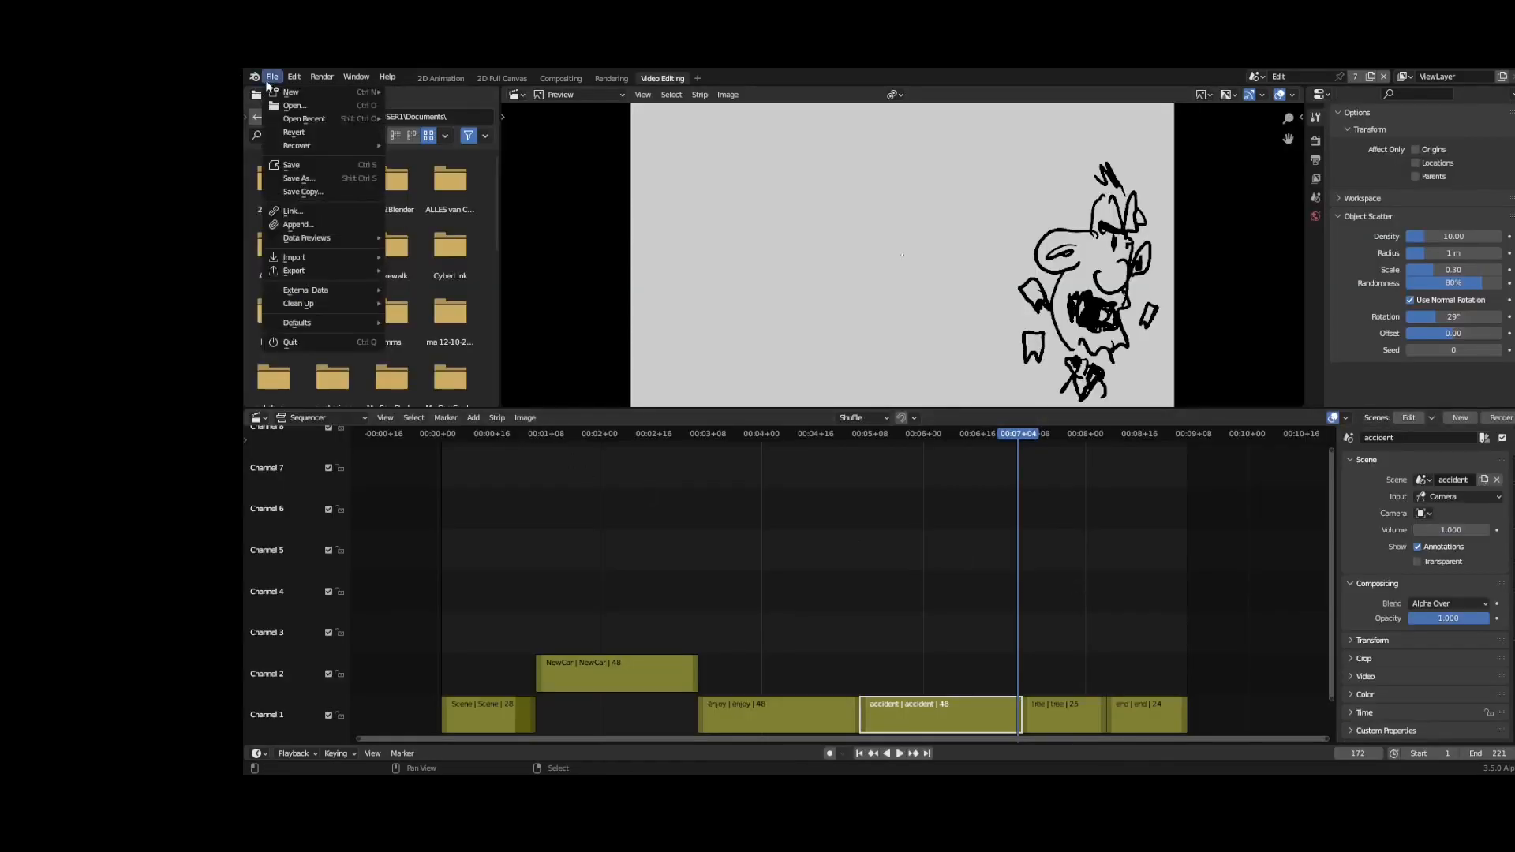
click(291, 165)
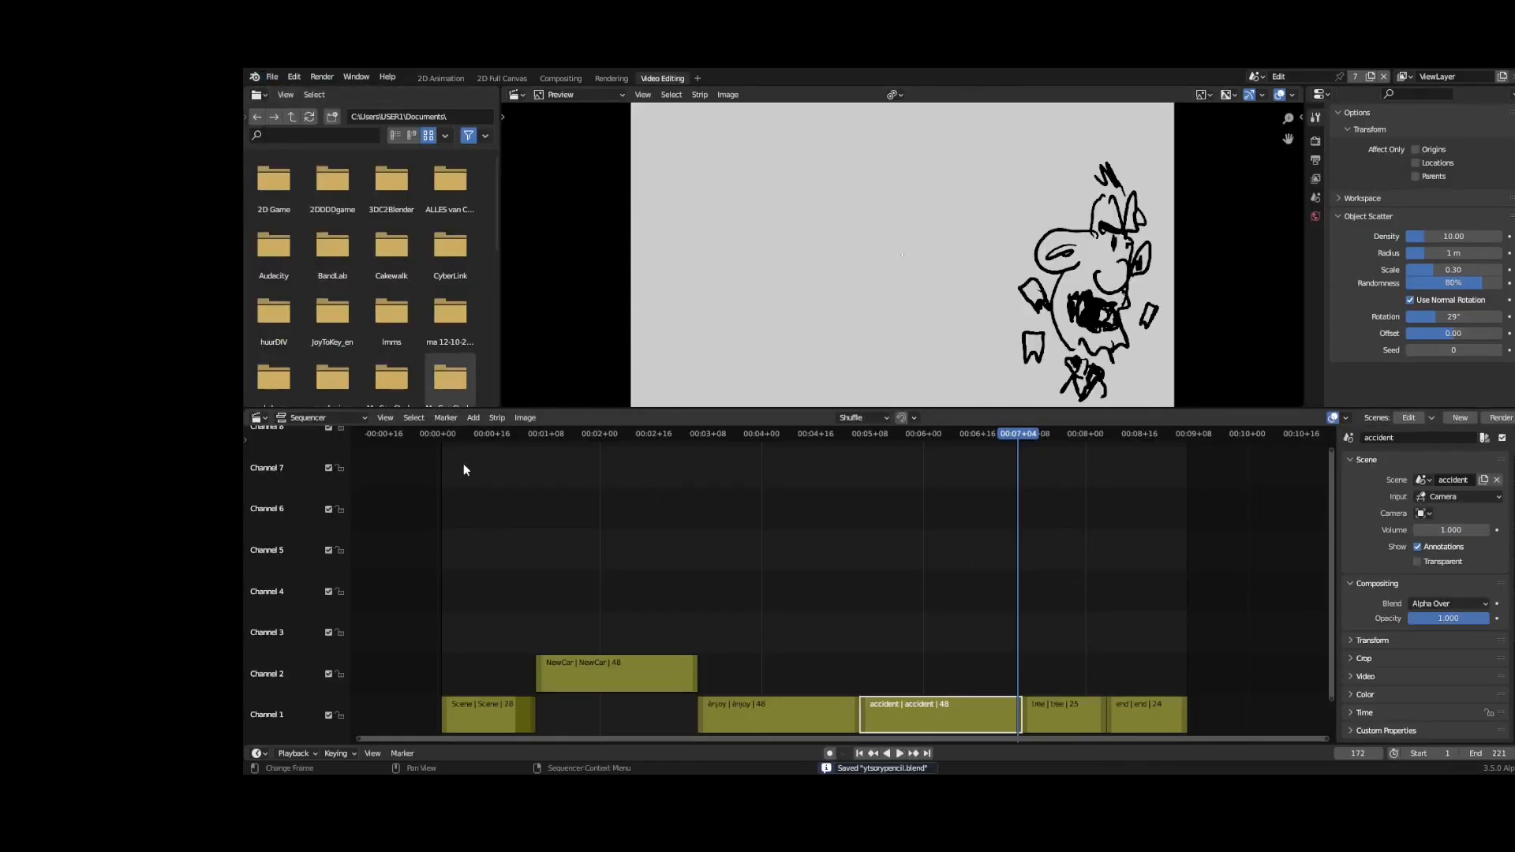
- Play the complete storyboard in the sequencer from the start of the title strip
click(444, 418)
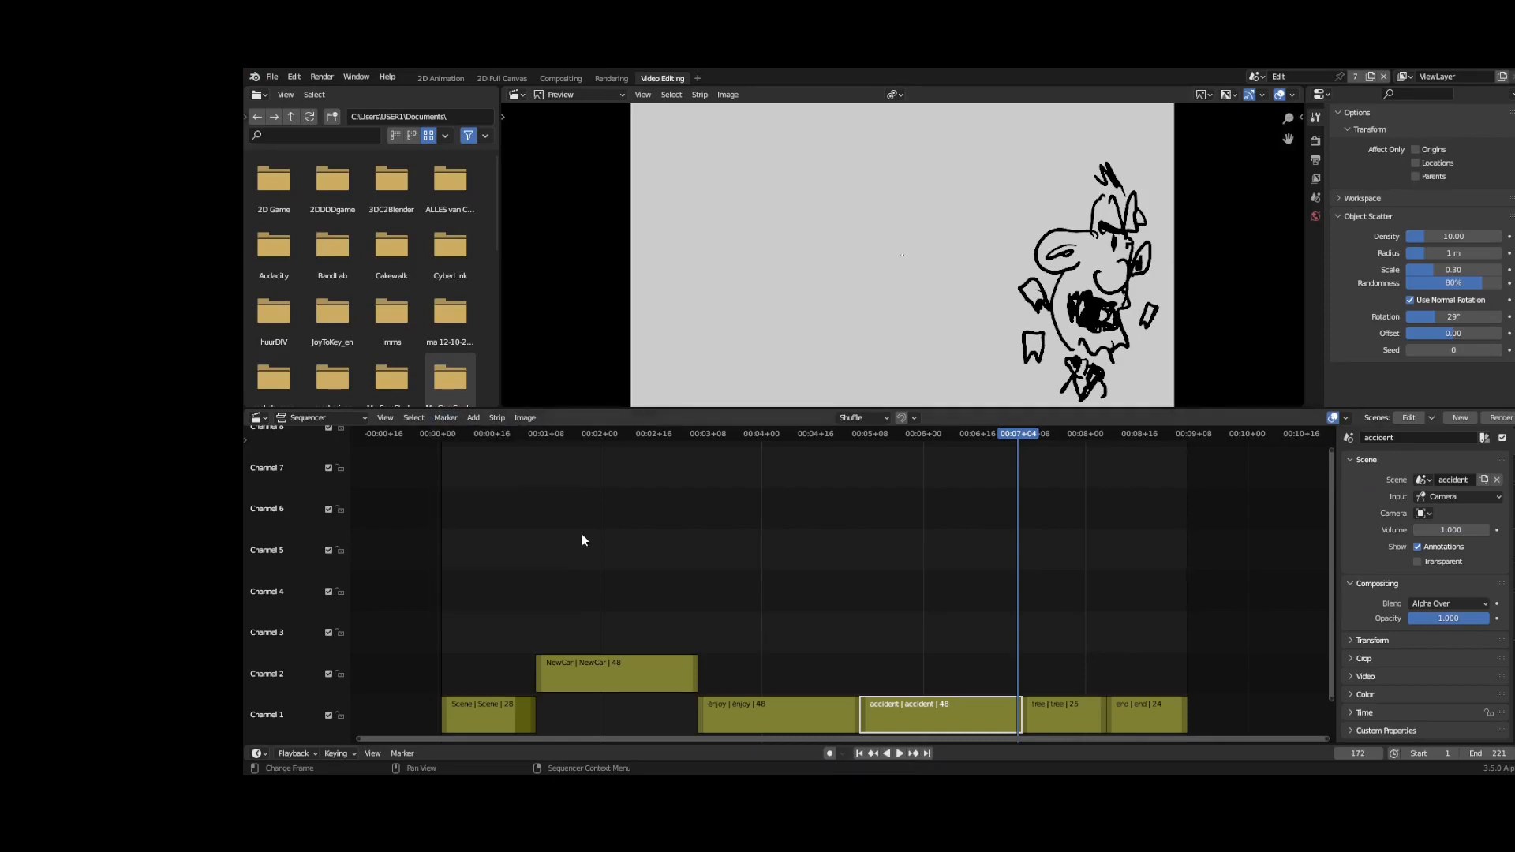
scroll(578, 535, down, 2)
click(505, 420)
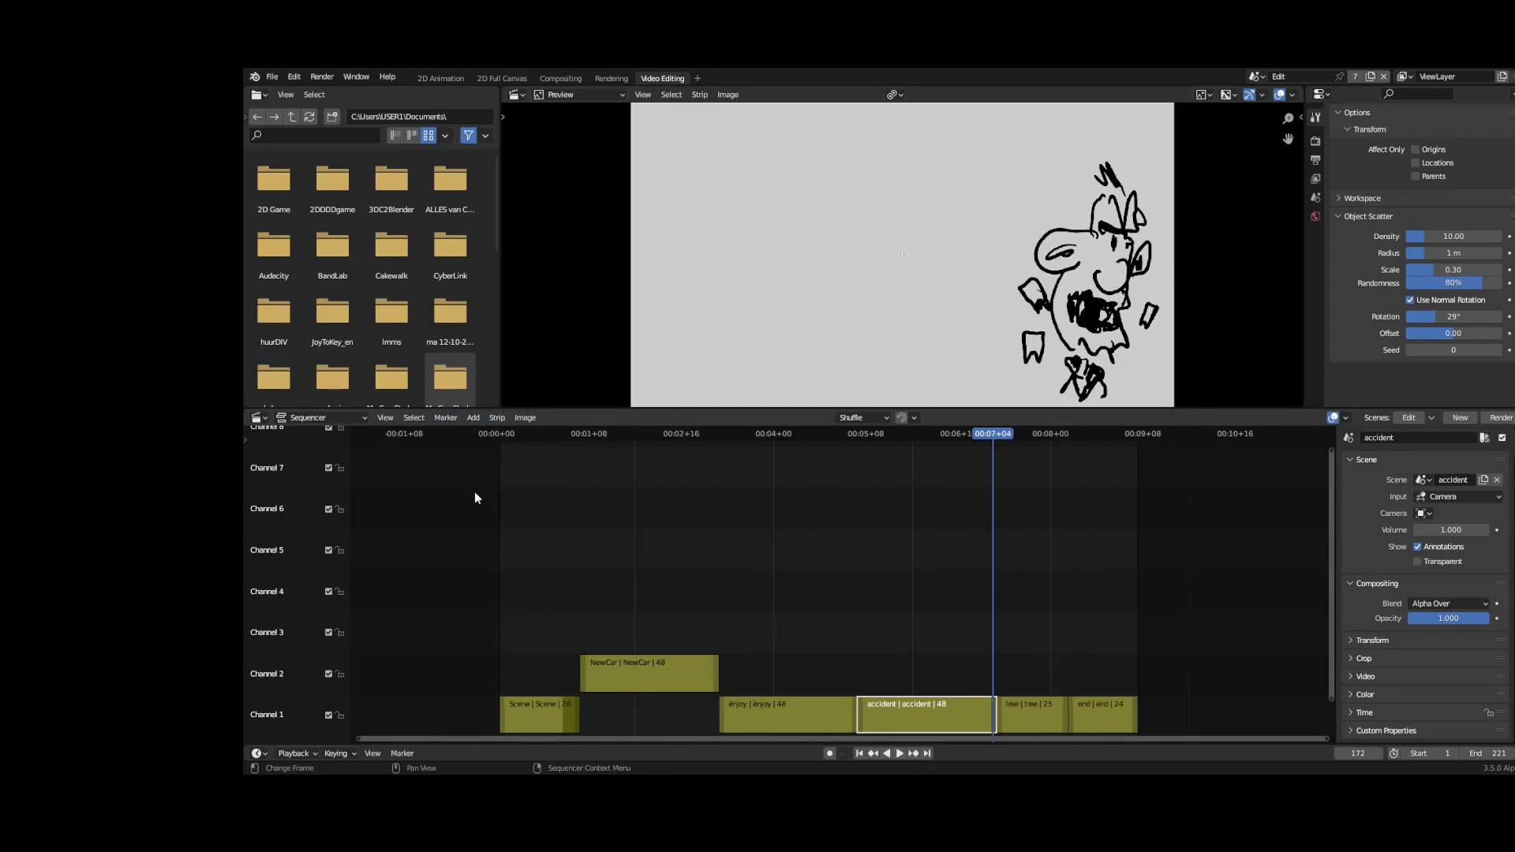
click(499, 434)
key(space)
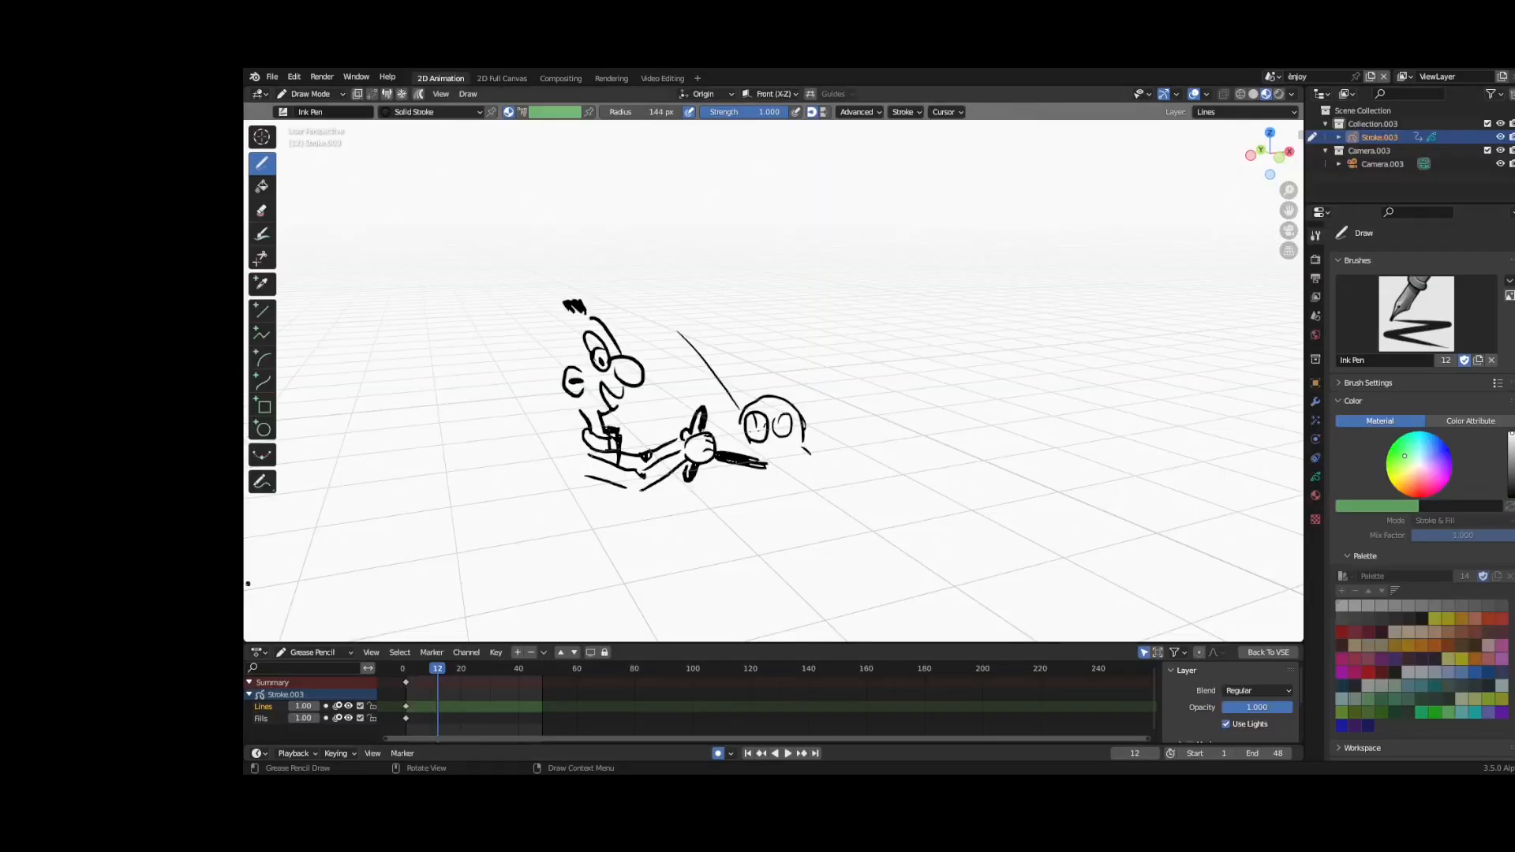
drag(698, 468, 813, 470)
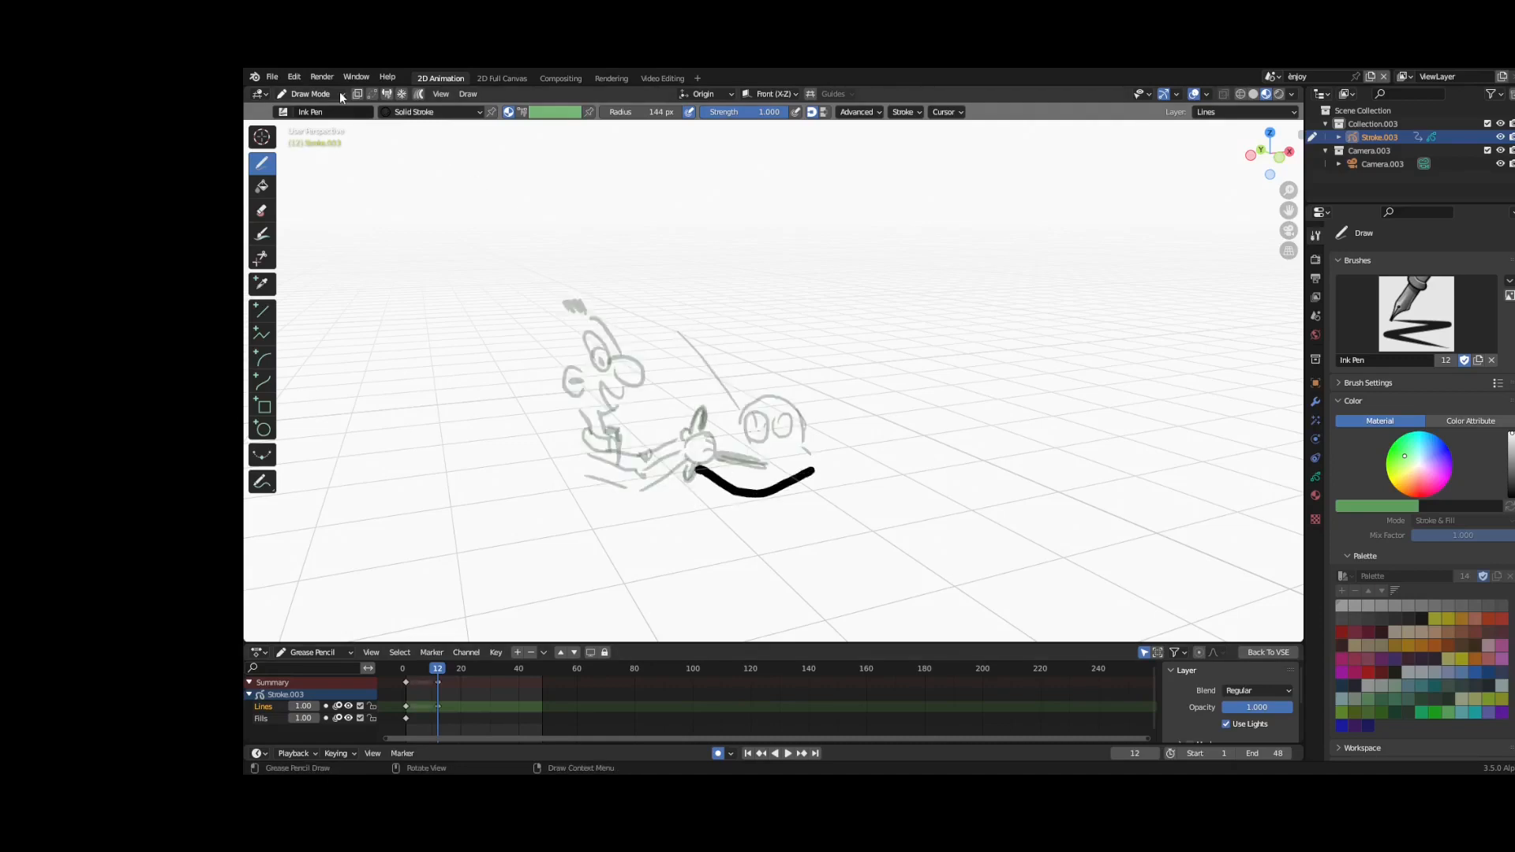
click(299, 77)
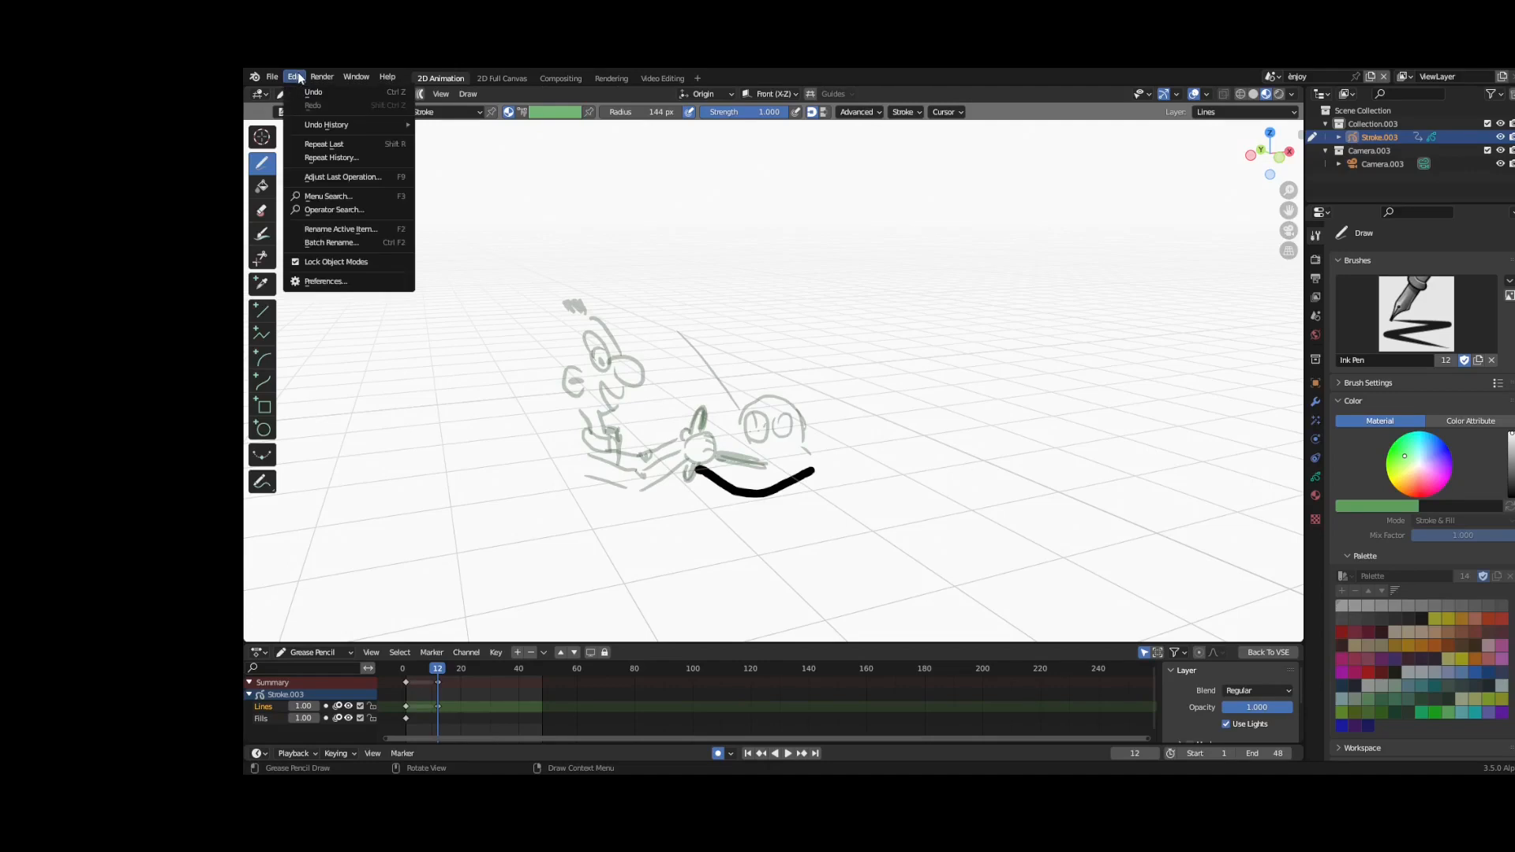
click(315, 94)
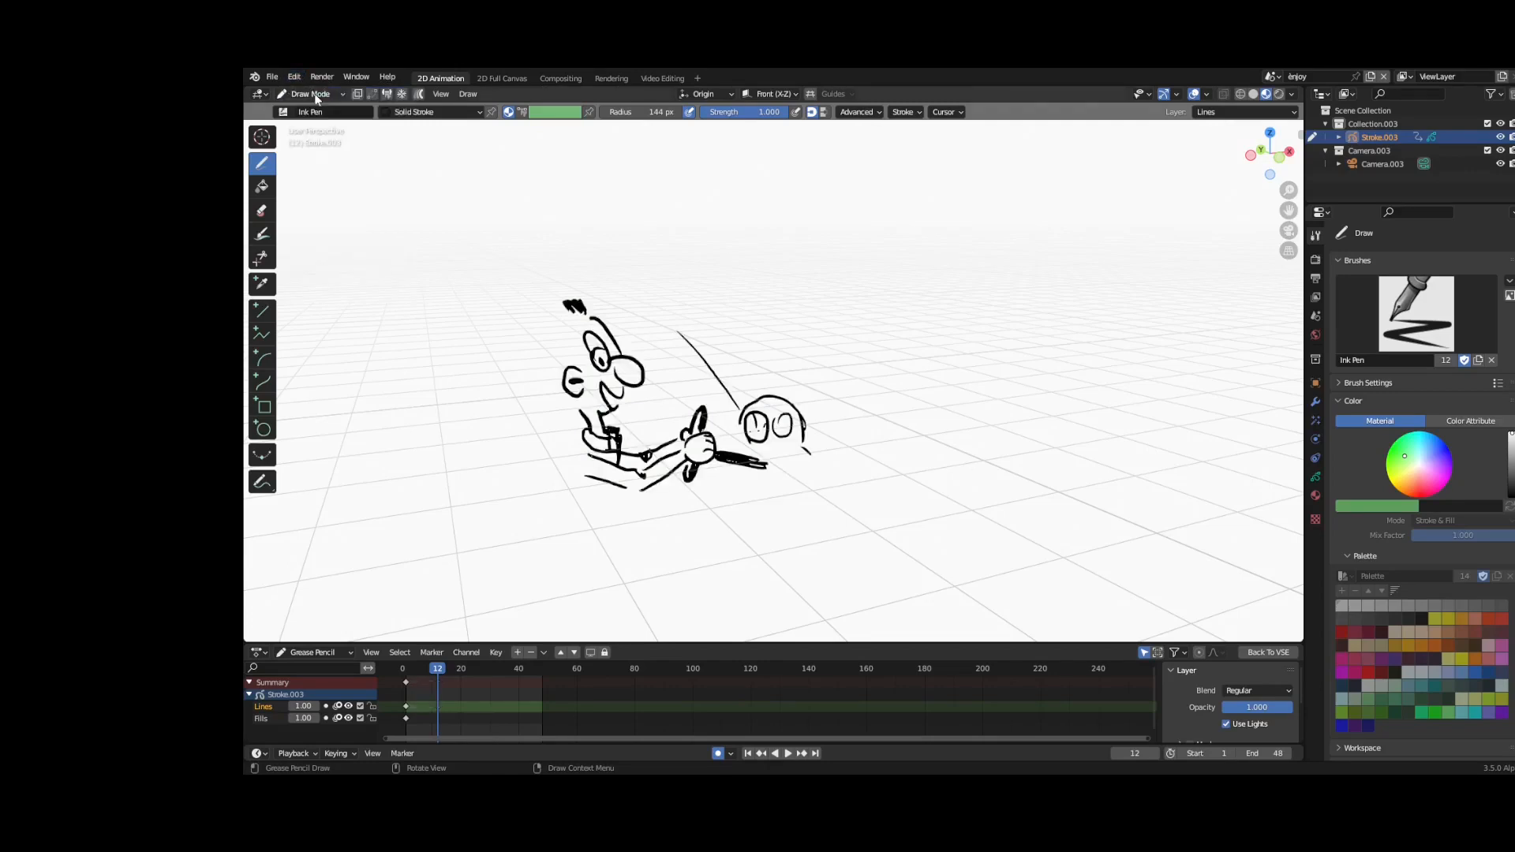
- Examine the driver drawing in the enjoy scene from several 3D angles and return to the sequencer
mouse_move(473, 434)
middle_down()
mouse_move(607, 432)
mouse_move(497, 437)
mouse_move(433, 470)
mouse_move(480, 450)
middle_up()
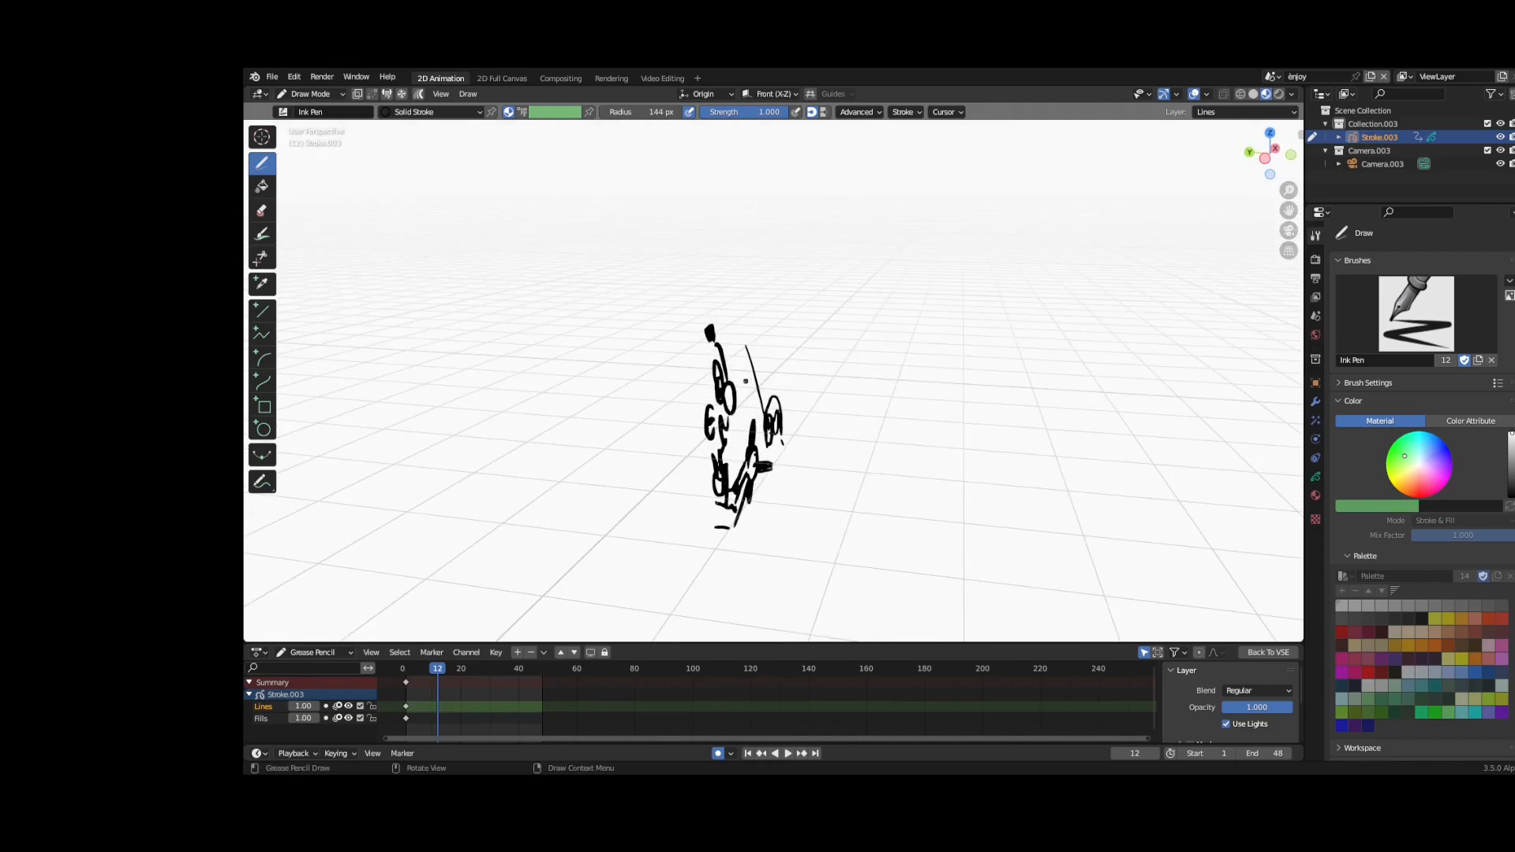
mouse_move(883, 449)
middle_down()
mouse_move(852, 426)
mouse_move(761, 442)
mouse_move(751, 468)
mouse_move(845, 464)
mouse_move(623, 419)
mouse_move(896, 412)
middle_up()
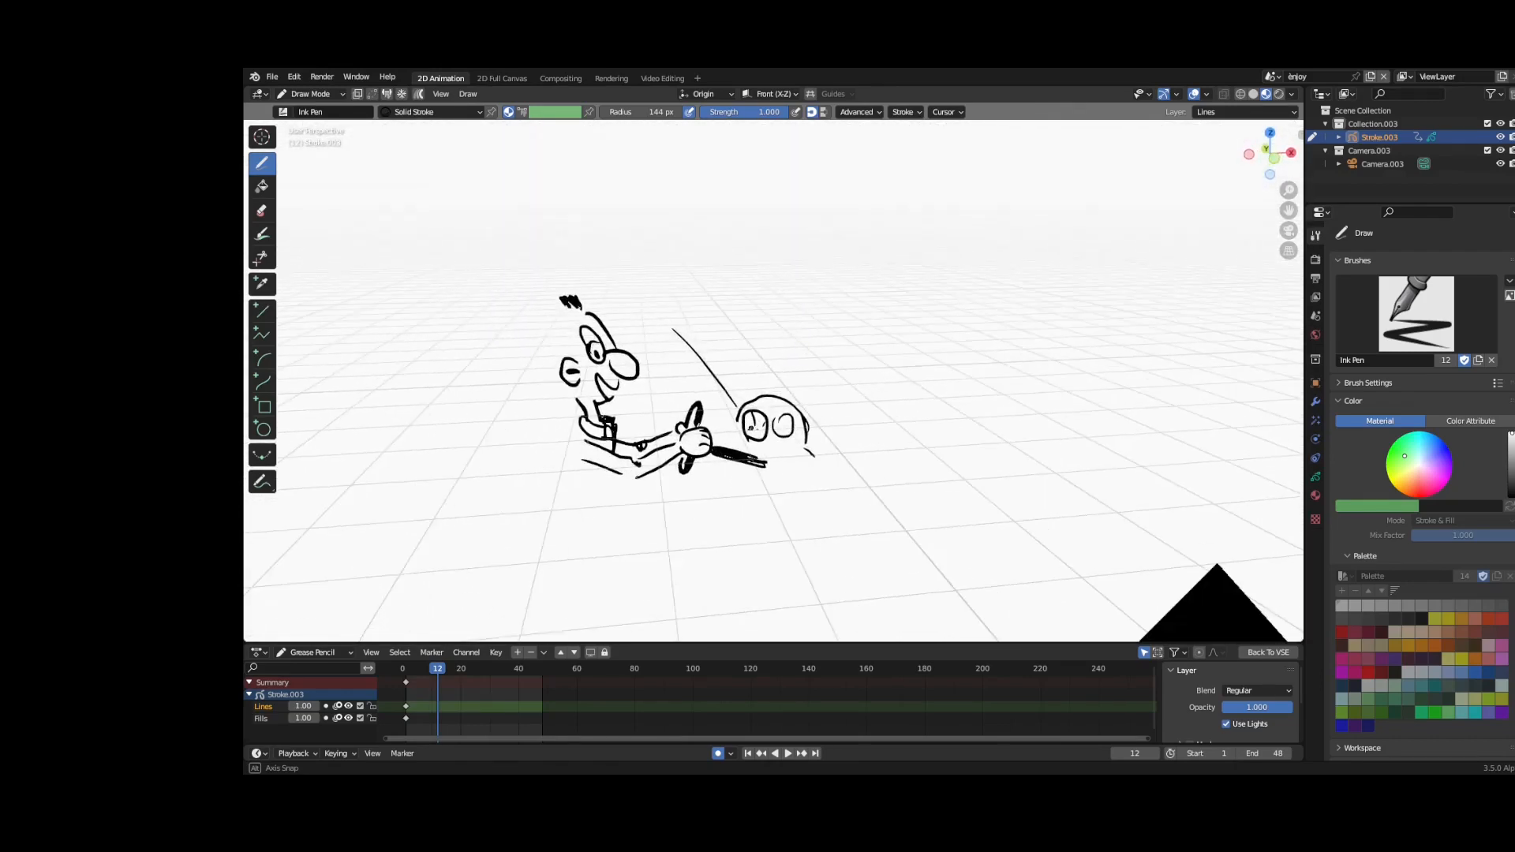
click(1278, 651)
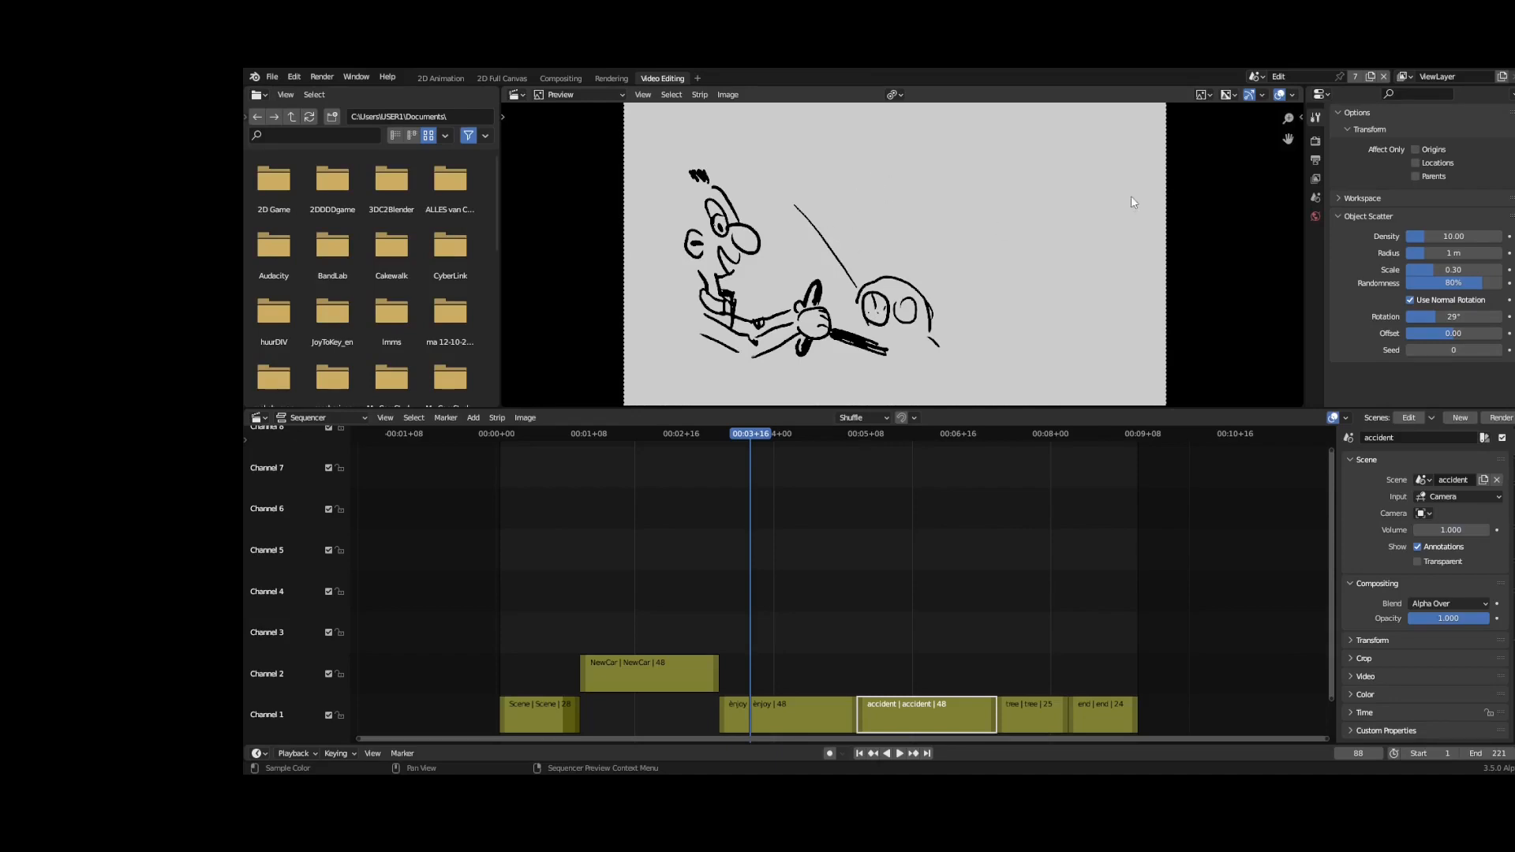
- Play through the driver shot and stop with the playhead at frame 136 in the accident strip
key(space)
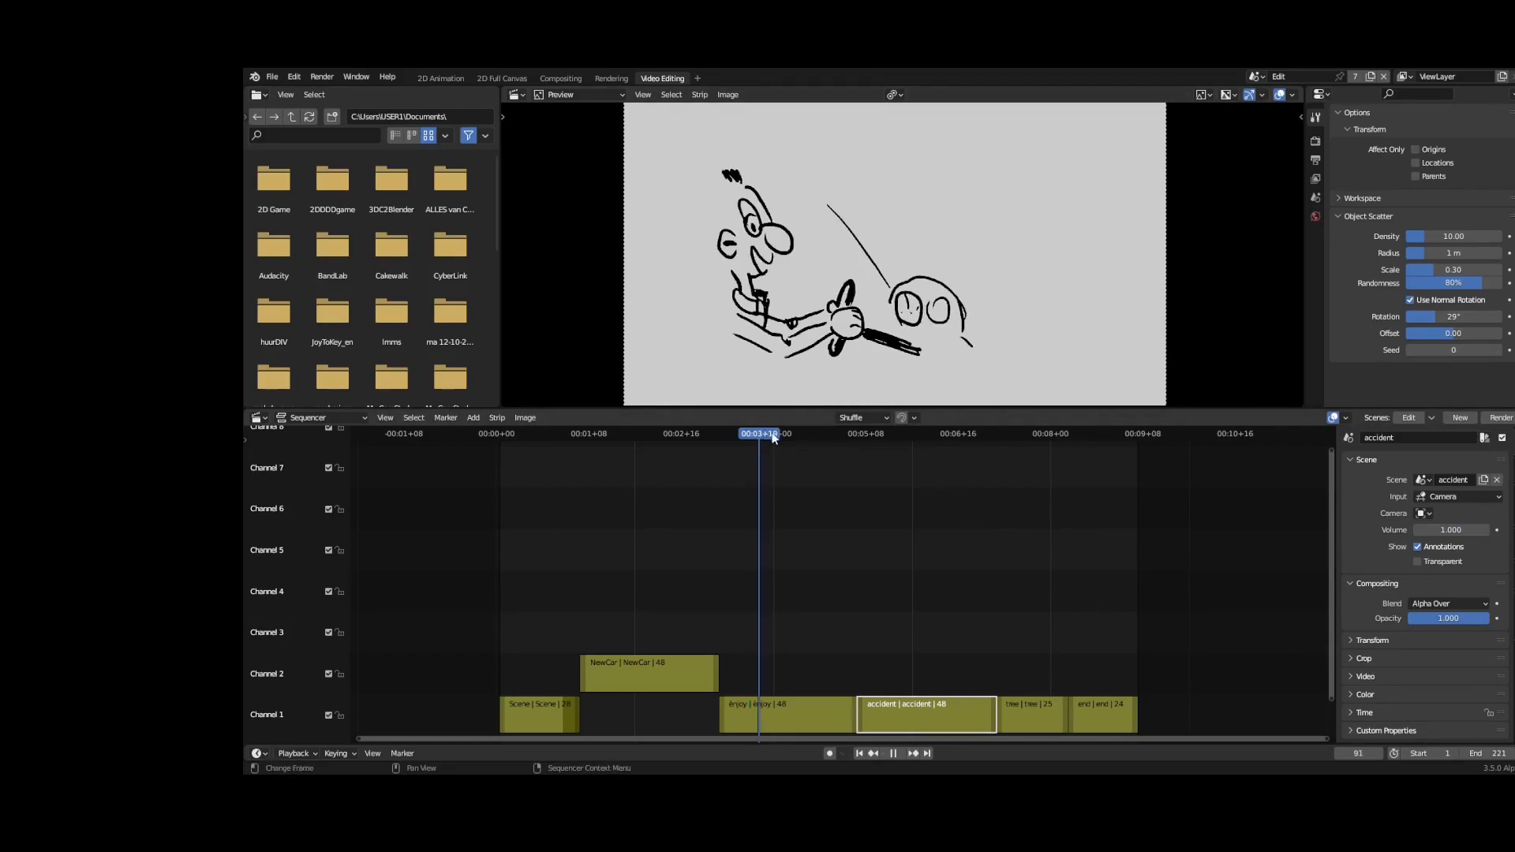
mouse_move(894, 433)
mouse_down()
mouse_move(857, 438)
mouse_move(888, 437)
mouse_up()
key(space)
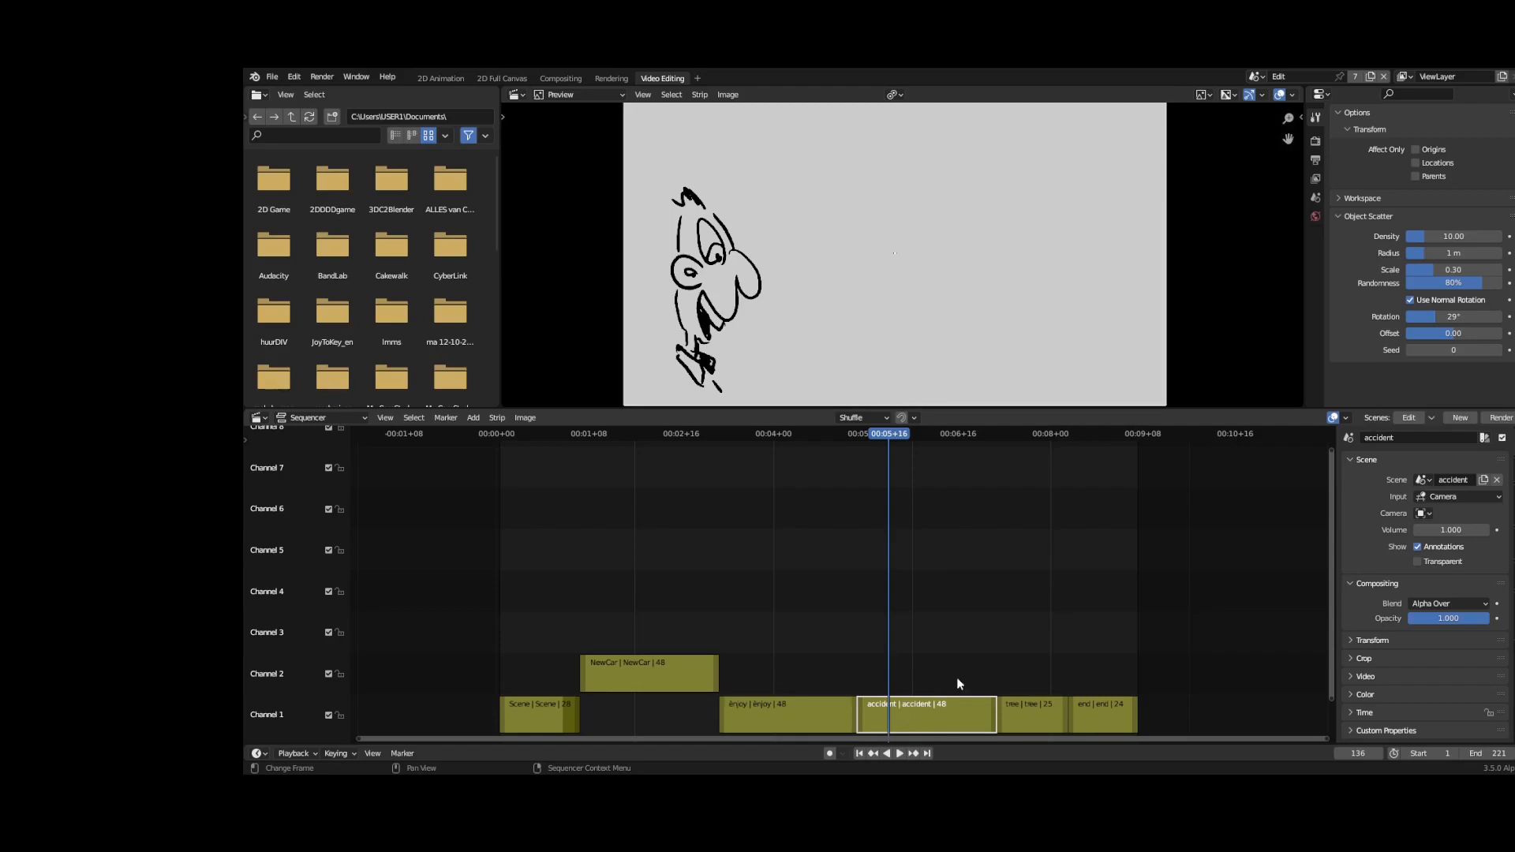
- Open the accident scene, go to frame 18 and examine the face and "BOOM!" drawings from several 3D angles
click(1412, 419)
mouse_move(786, 346)
middle_down()
mouse_move(1007, 386)
mouse_move(866, 399)
mouse_move(811, 386)
mouse_move(828, 371)
middle_up()
mouse_move(432, 666)
mouse_down()
mouse_move(511, 669)
mouse_move(456, 680)
mouse_up()
key(a)
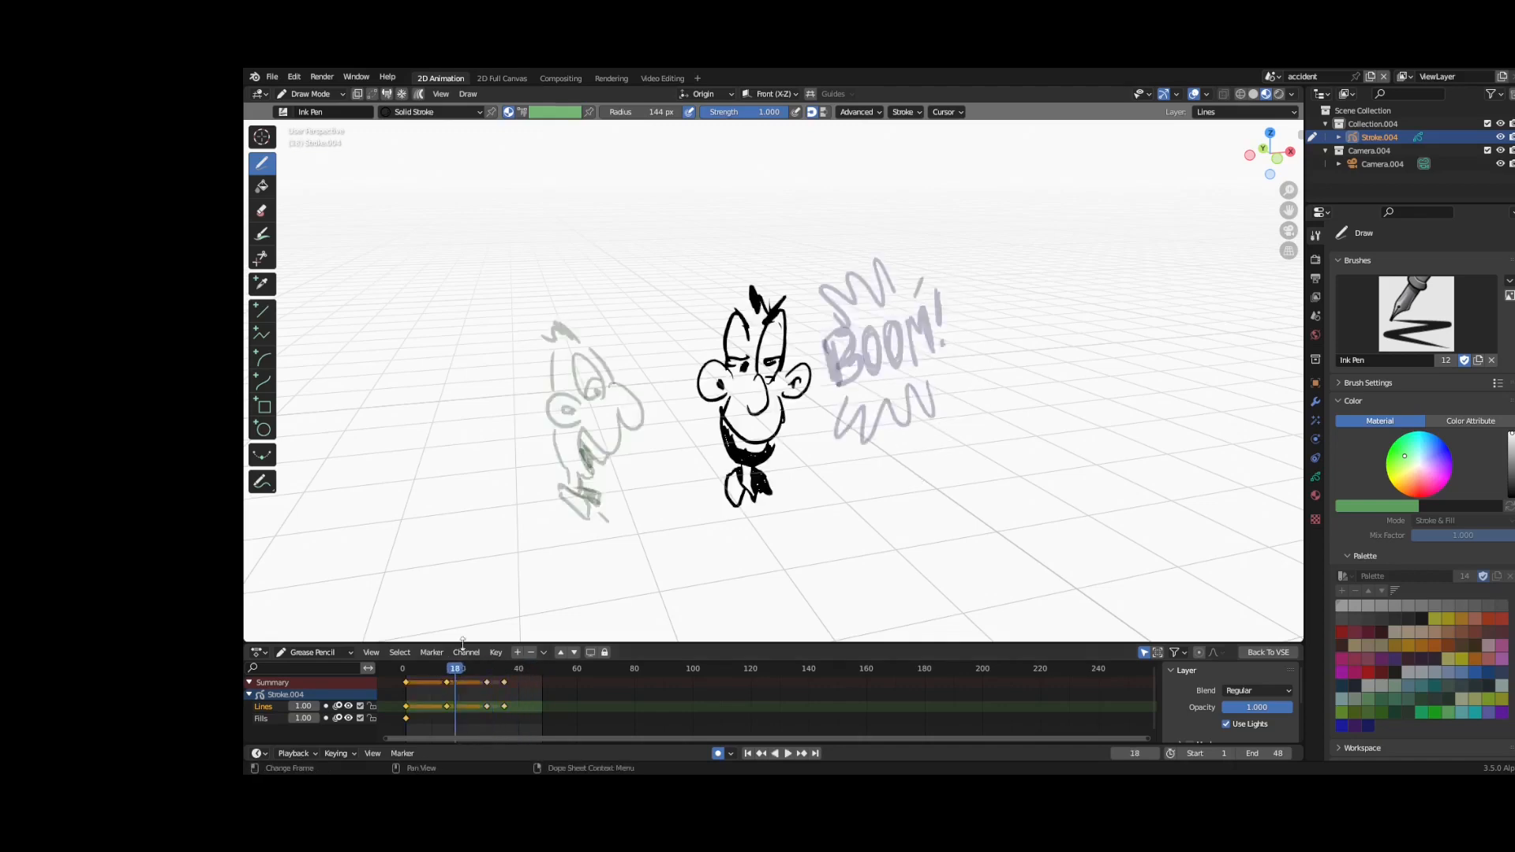
middle_drag(535, 542, 662, 535)
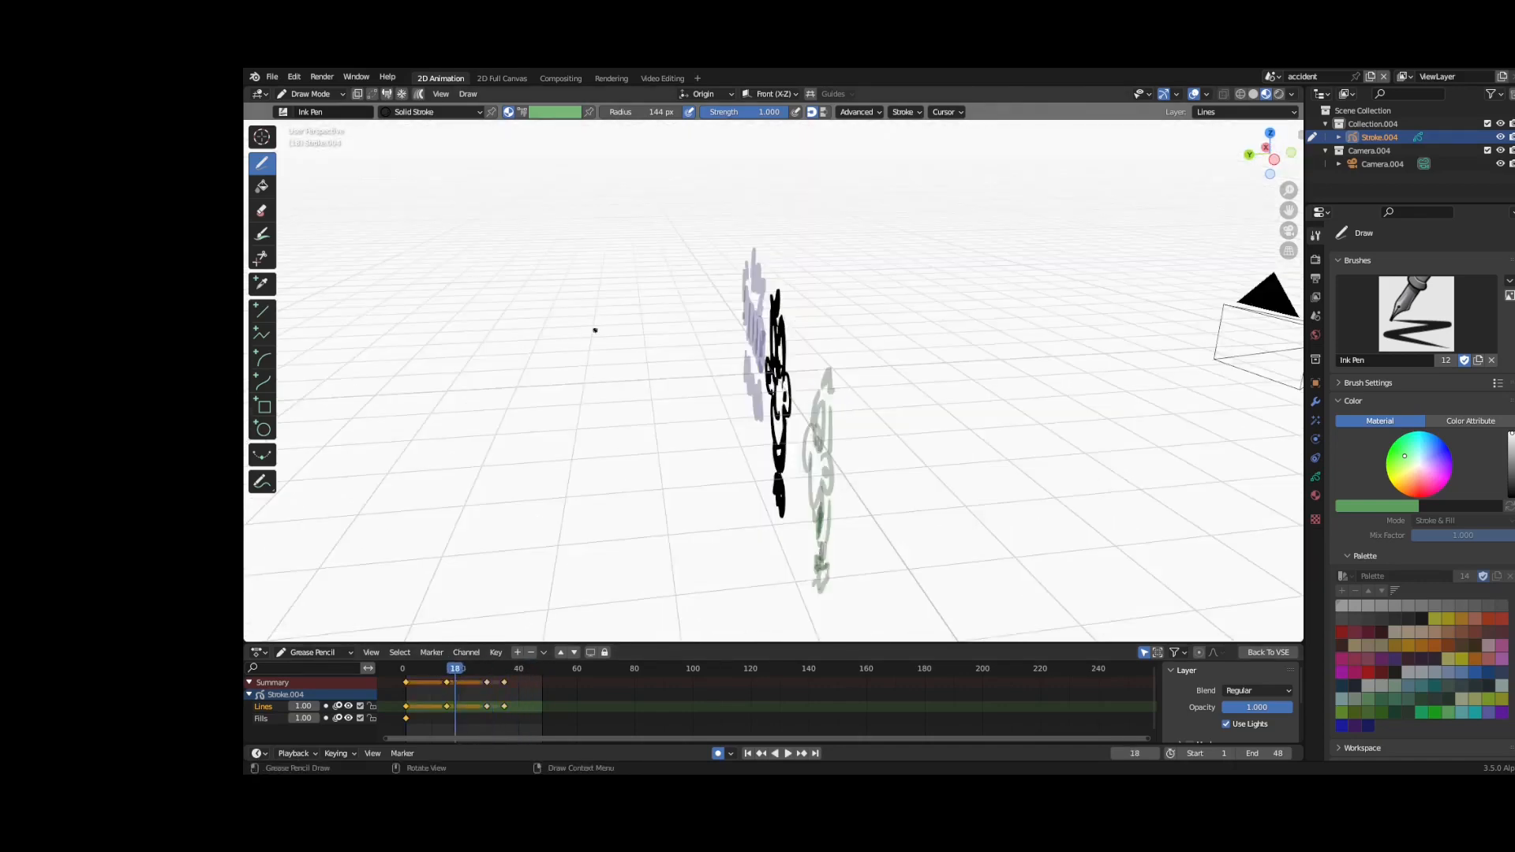
middle_drag(904, 379, 806, 354)
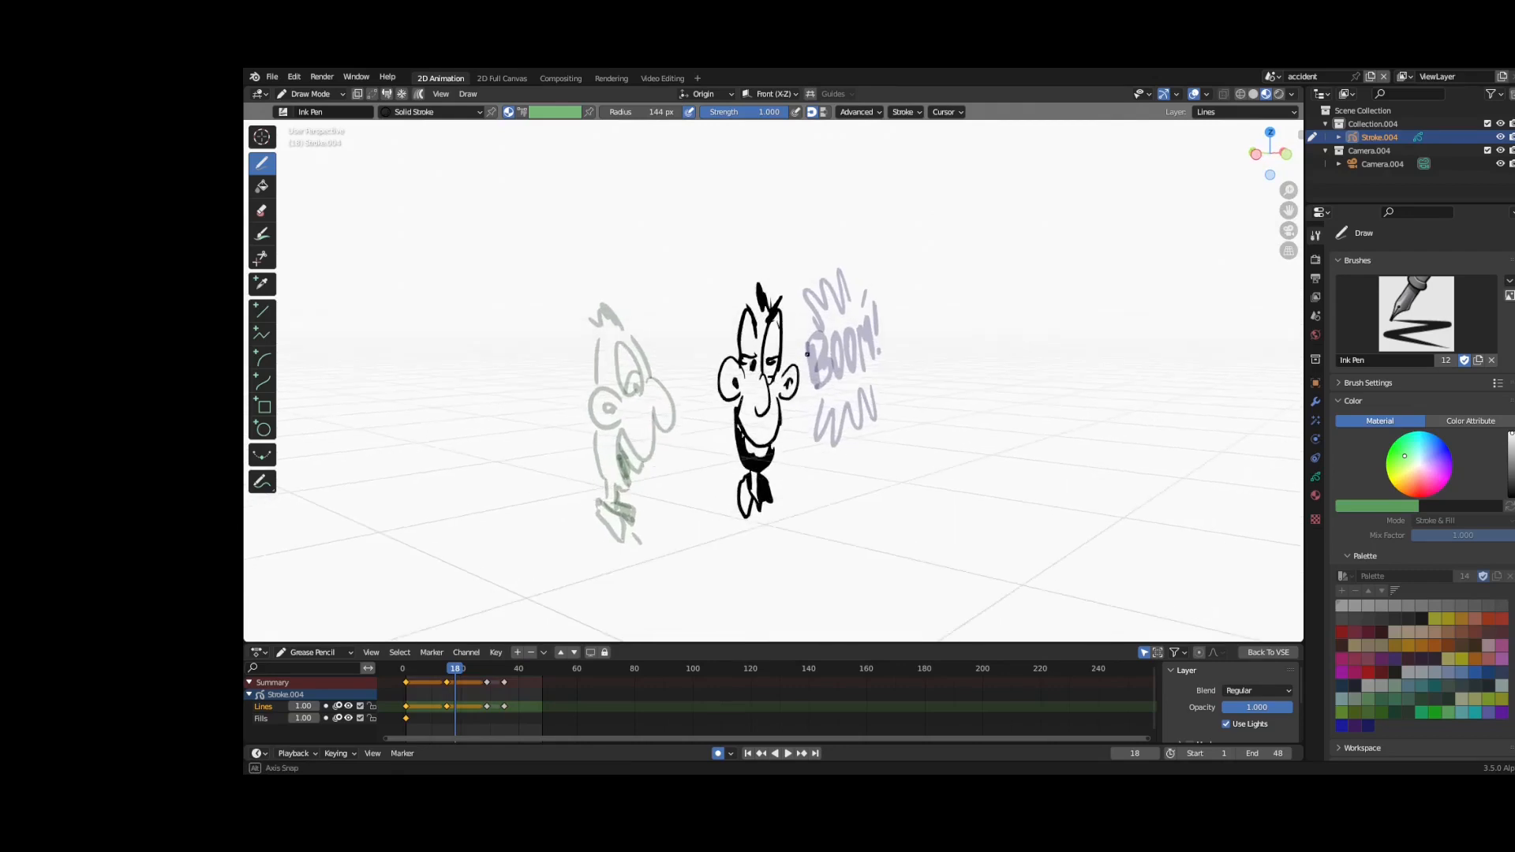